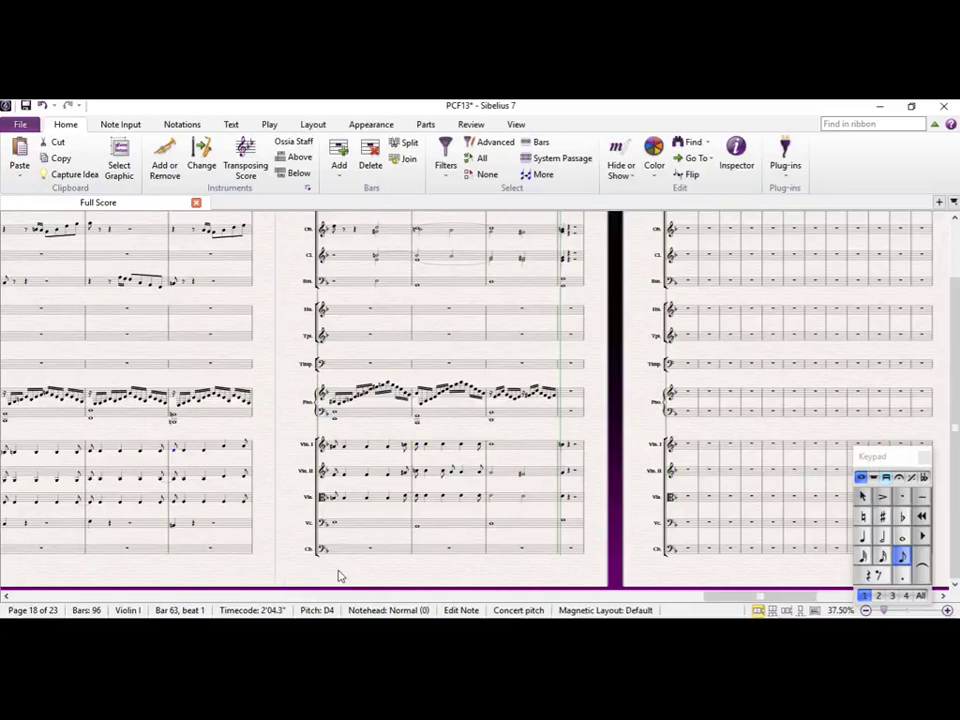
Pan ahead to page 19 and select the cello note in bar 67.
{"action": "left_click_drag", "start_coordinate": [440, 357], "coordinate": [43, 358]}
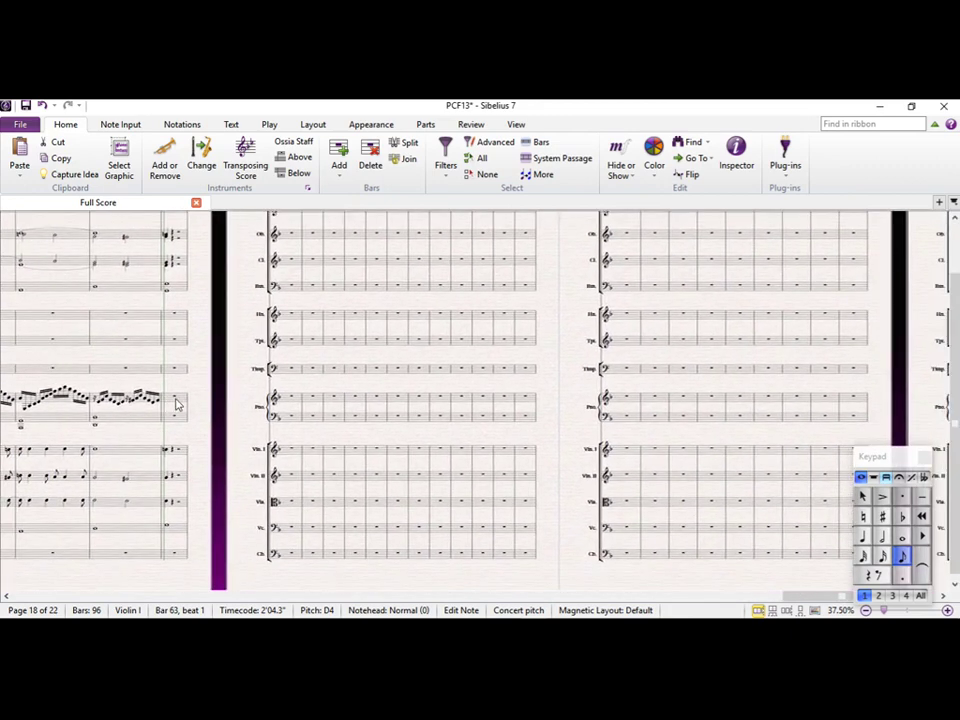
{"action": "left_click_drag", "start_coordinate": [200, 330], "coordinate": [156, 289]}
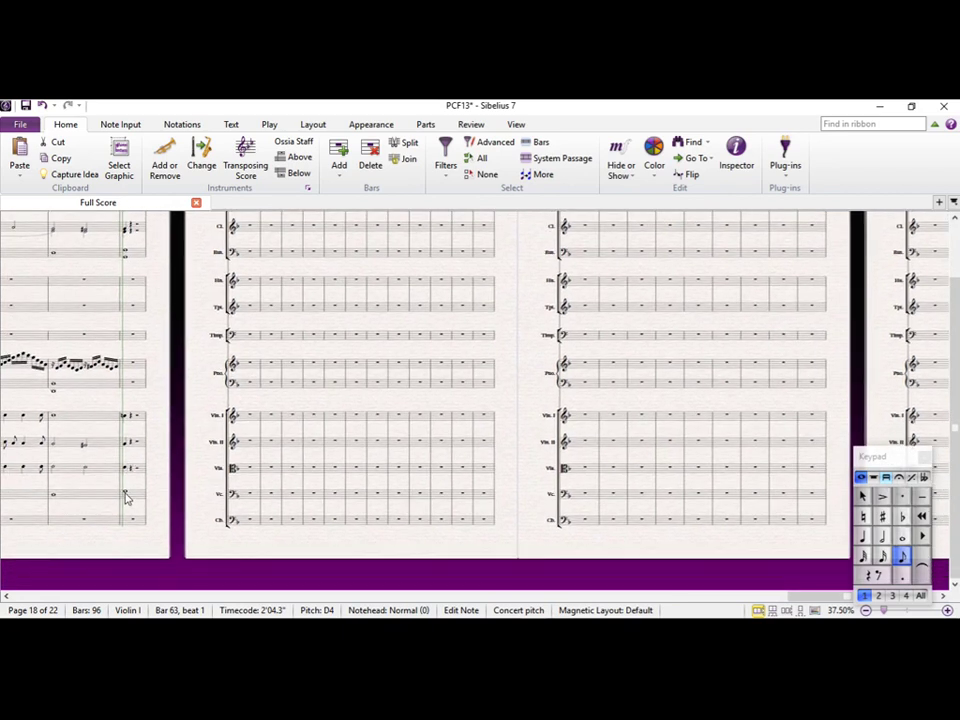
{"action": "left_click", "coordinate": [125, 495]}
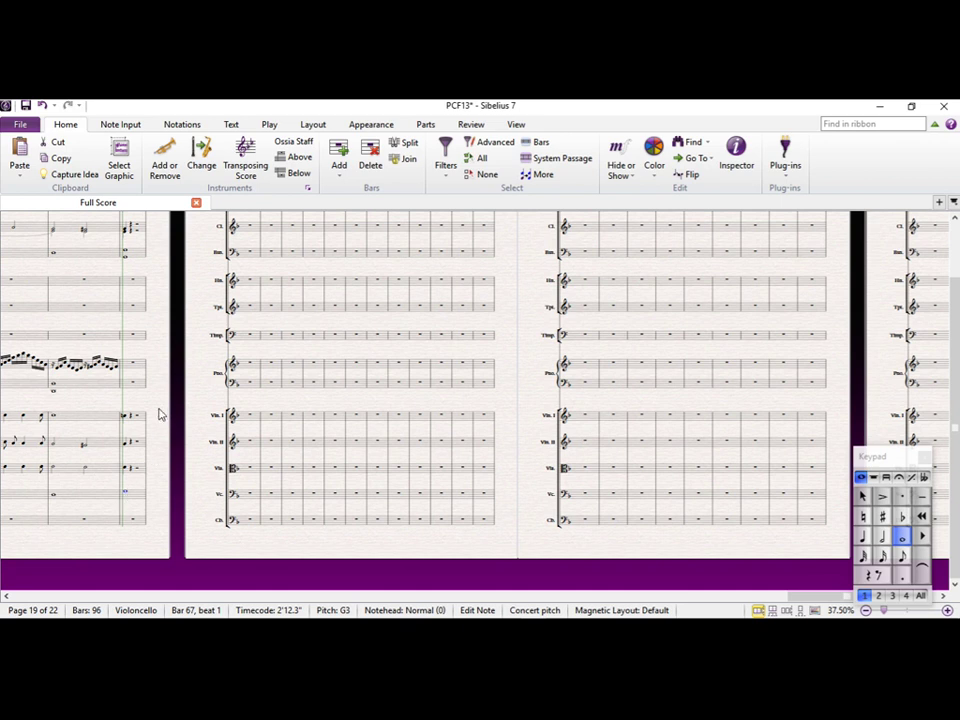
After the last piano note of bar 66, enter a G4 sixteenth opening bar 67.
{"action": "left_click_drag", "start_coordinate": [161, 392], "coordinate": [563, 444]}
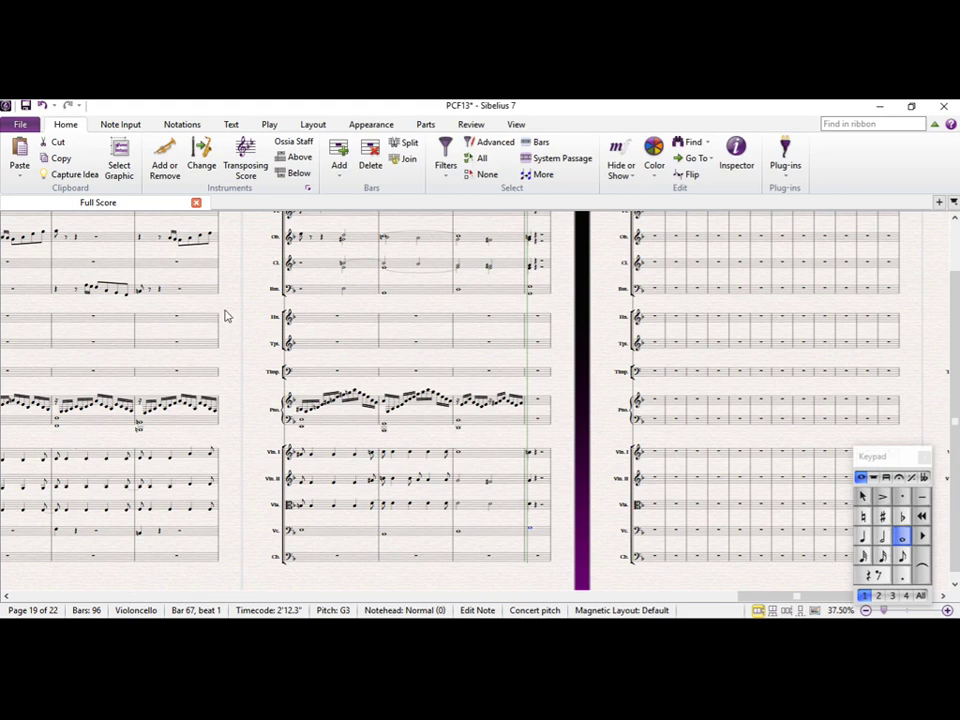
{"action": "left_click_drag", "start_coordinate": [214, 302], "coordinate": [58, 291]}
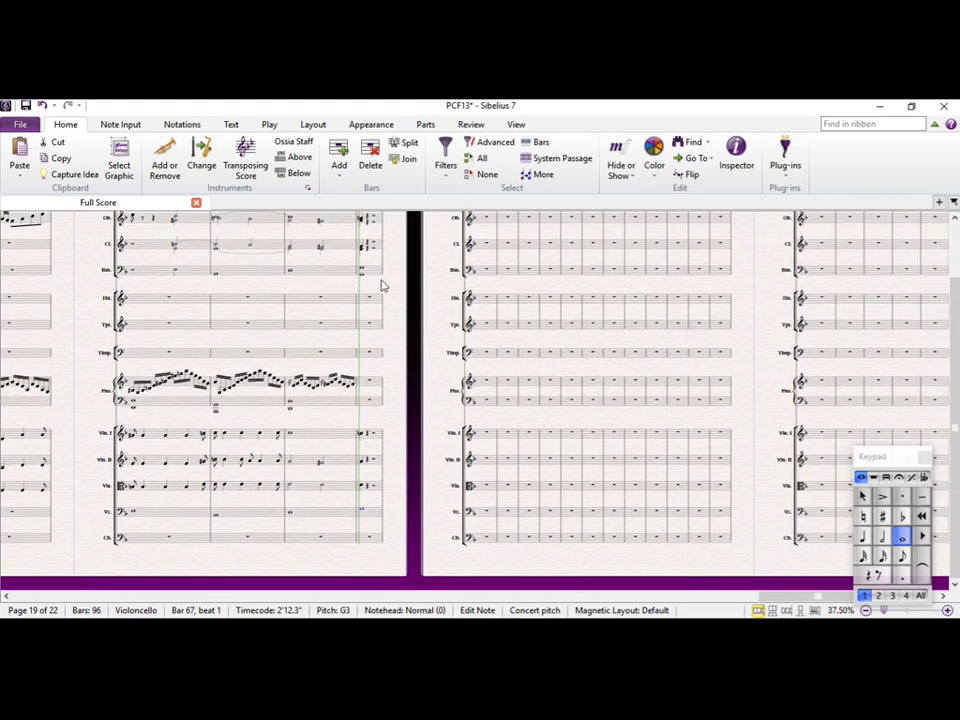
{"action": "left_click_drag", "start_coordinate": [388, 285], "coordinate": [206, 334]}
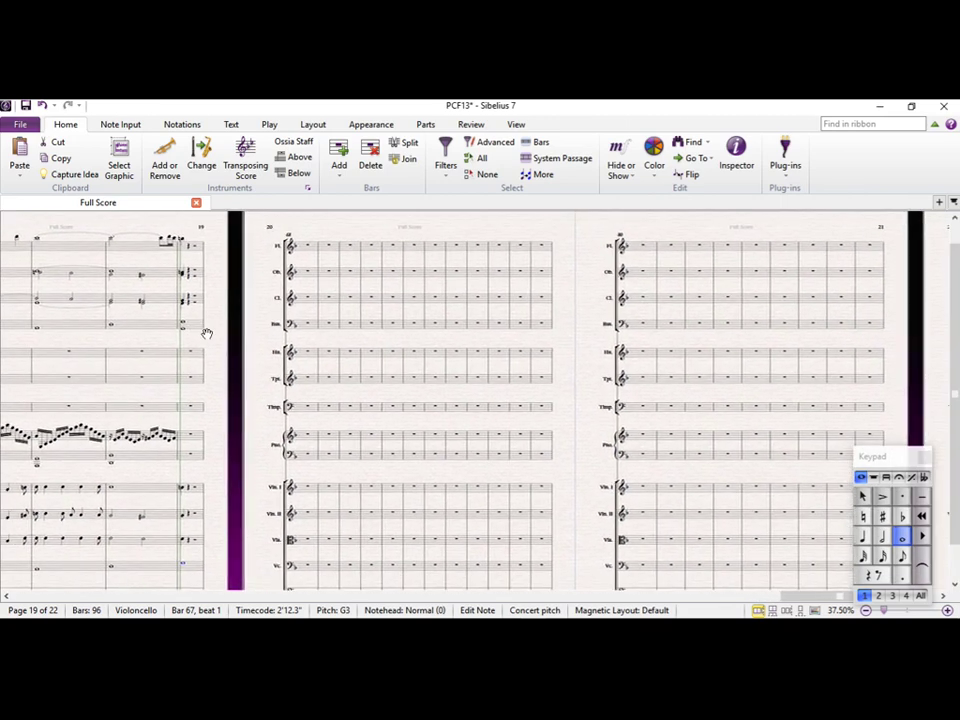
{"action": "left_click", "coordinate": [175, 441]}
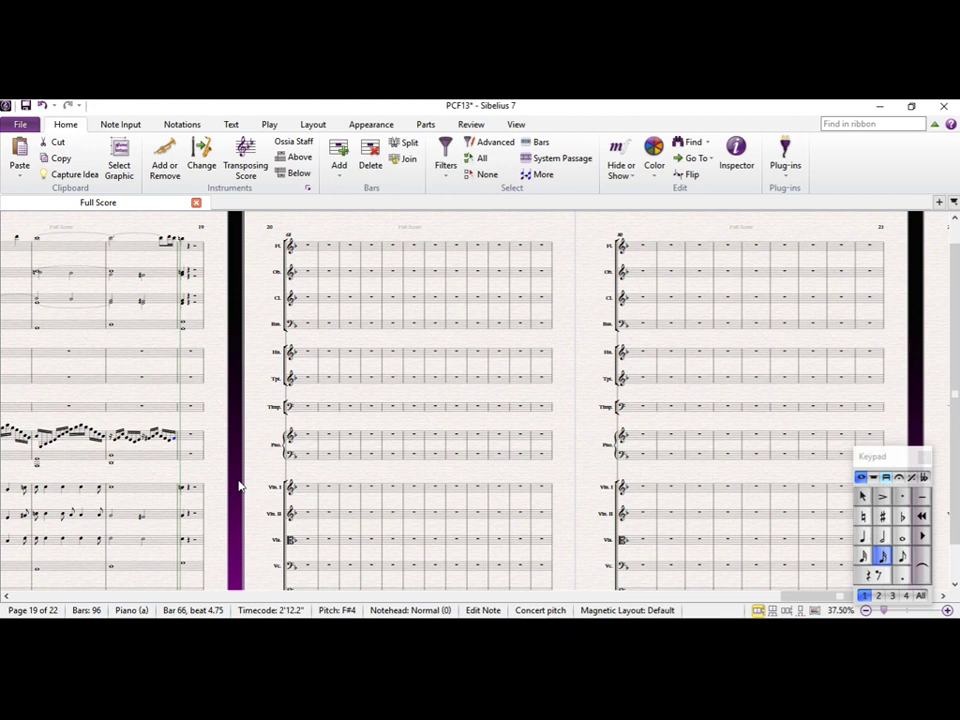
{"action": "key", "text": "g"}
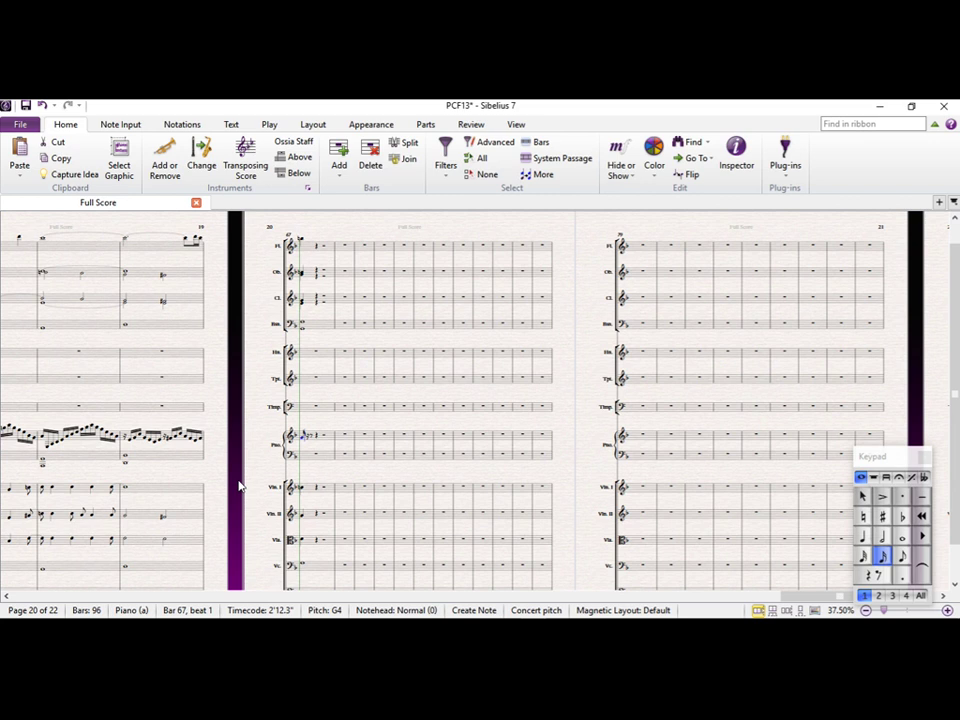
Add a G an octave above the bar 67 G and zoom in on the piano staff.
{"action": "key", "text": "8"}
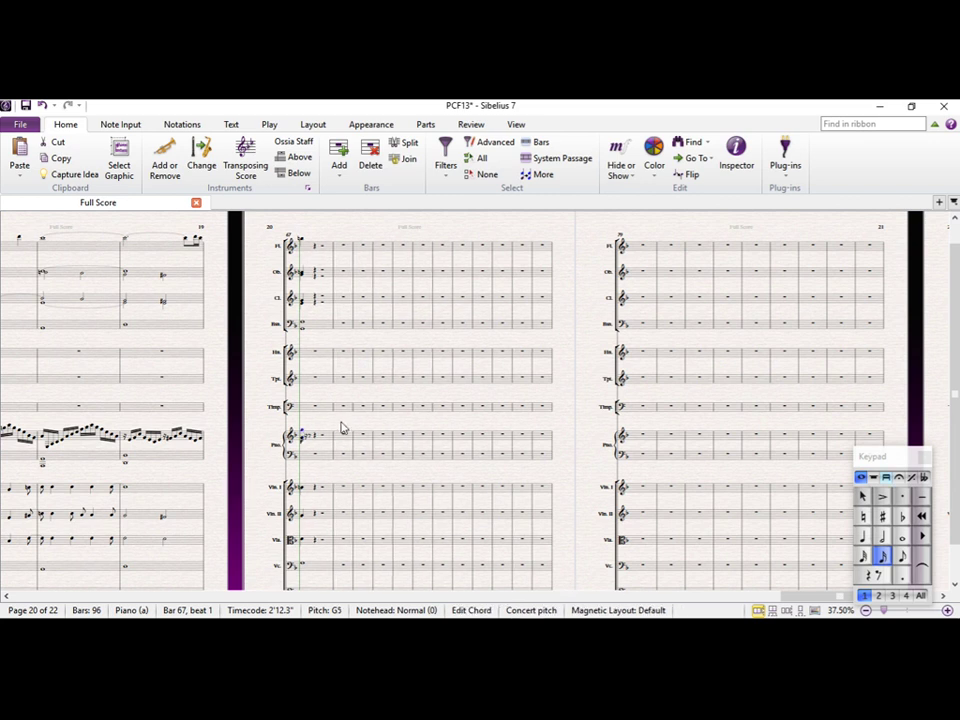
{"action": "key", "text": "ctrl+plus"}
{"action": "key", "text": "ctrl+plus"}
{"action": "key", "text": "ctrl+plus"}
{"action": "key", "text": "ctrl+plus"}
{"action": "key", "text": "ctrl+plus"}
{"action": "key", "text": "Escape"}
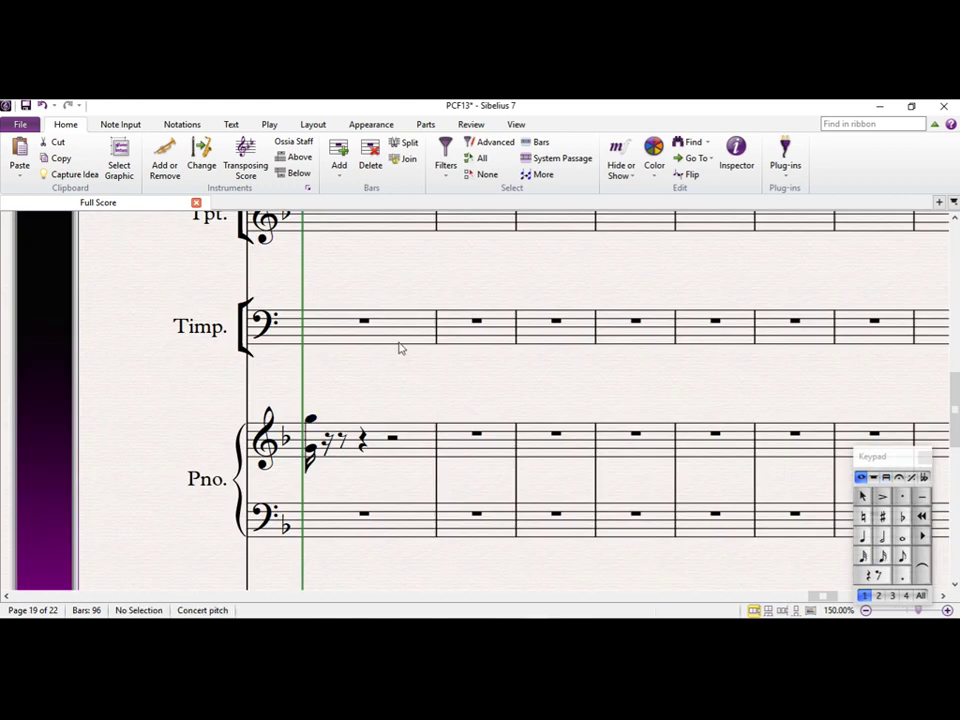
{"action": "left_click_drag", "start_coordinate": [382, 385], "coordinate": [279, 315]}
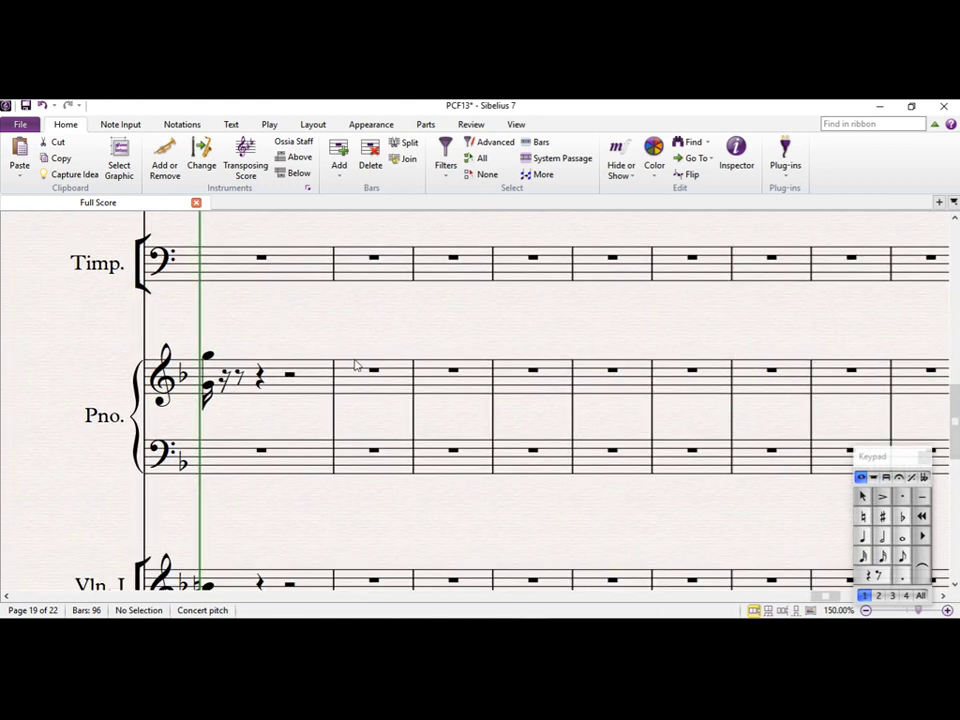
Replace the rests in piano bars 68–71 with single quarter notes descending from F5 to C5.
{"action": "left_click", "coordinate": [355, 367]}
{"action": "key", "text": "f"}
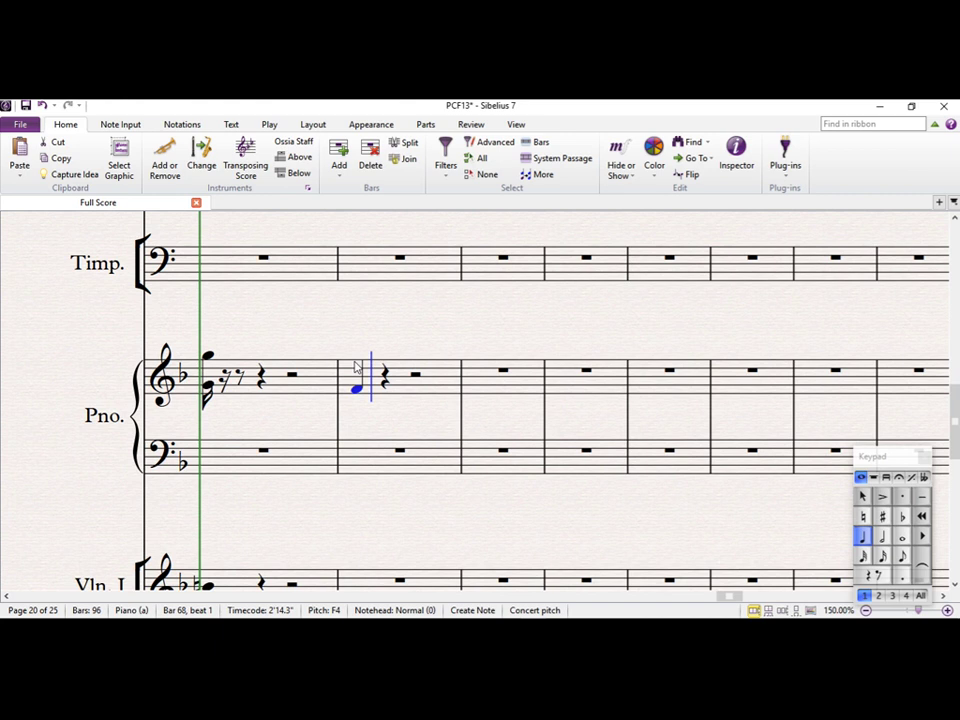
{"action": "key", "text": "ctrl+Up"}
{"action": "left_click", "coordinate": [479, 378]}
{"action": "key", "text": "d"}
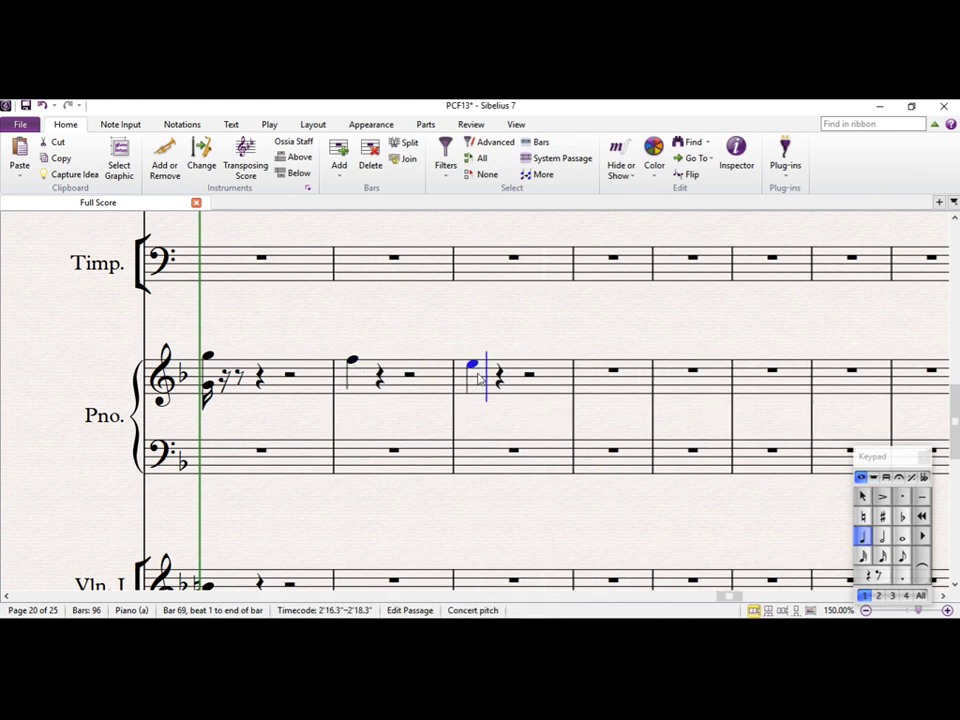
{"action": "key", "text": "Escape"}
{"action": "left_click", "coordinate": [592, 381]}
{"action": "key", "text": "d"}
{"action": "key", "text": "Escape"}
{"action": "left_click", "coordinate": [735, 385]}
{"action": "key", "text": "c"}
{"action": "key", "text": "Escape"}
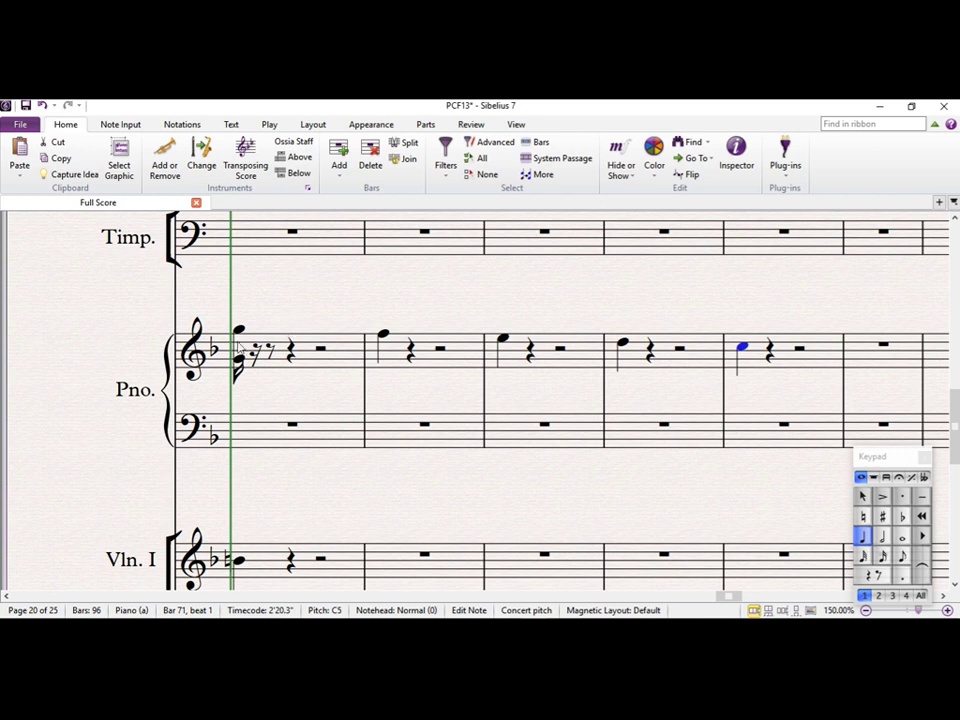
After the G5, enter sixteenths rising Bb4, C5, D5, E5, F5, G5, Bb5, A5 up to C6.
{"action": "left_click", "coordinate": [239, 332]}
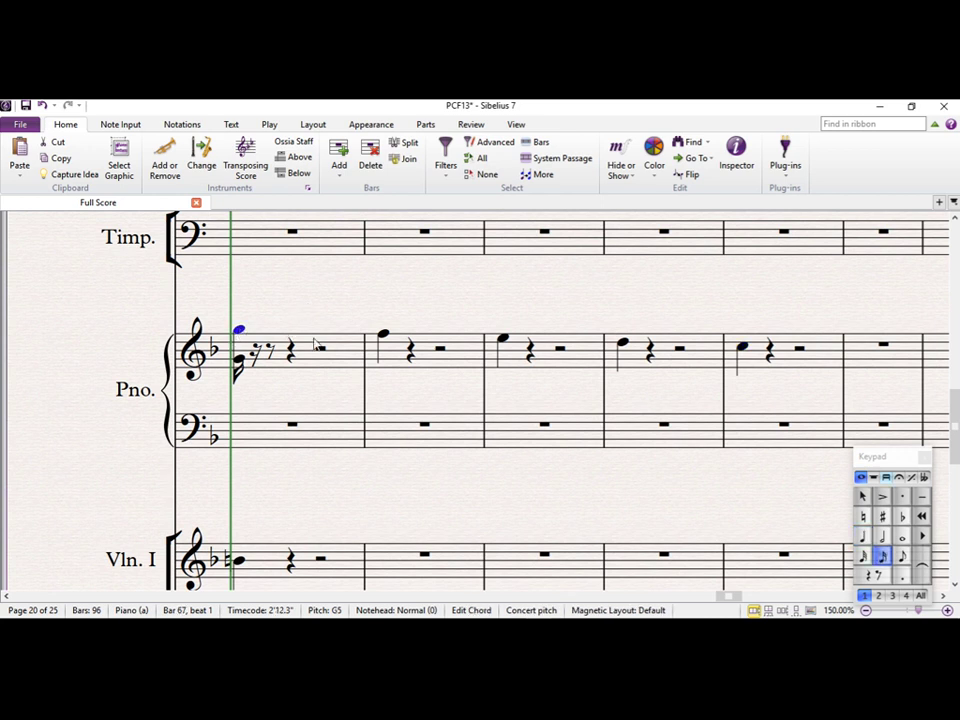
{"action": "key", "text": "Right"}
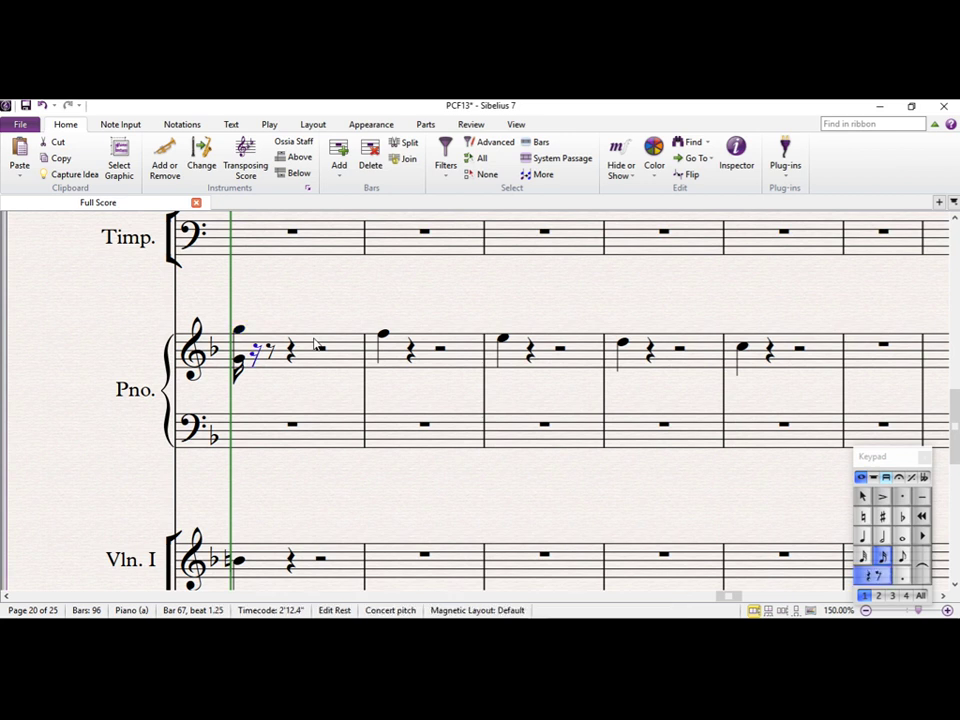
{"action": "key", "text": "b"}
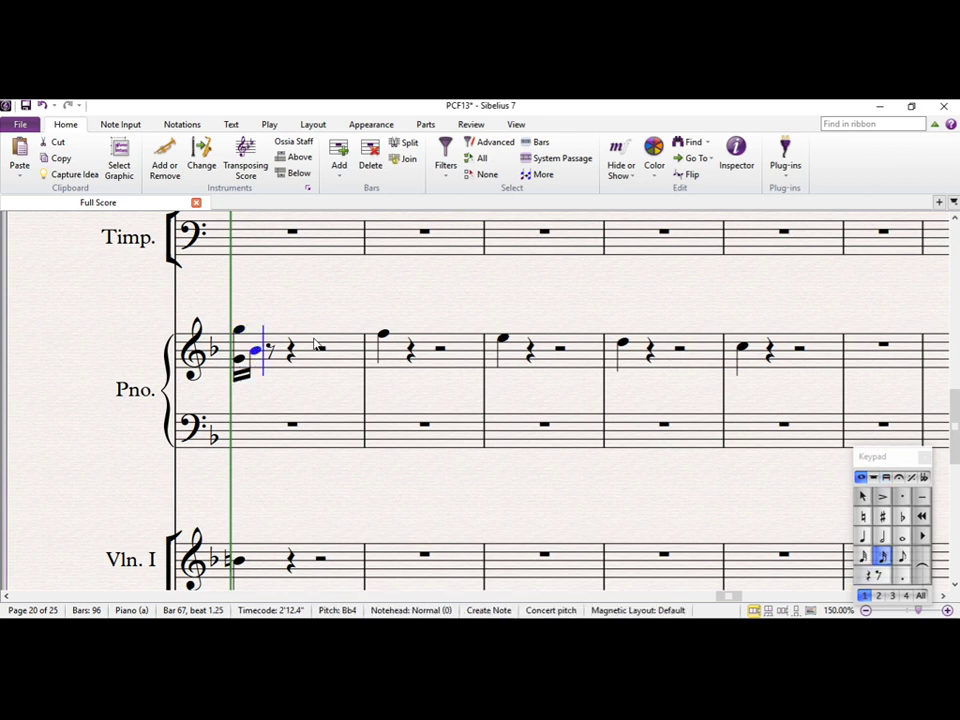
{"action": "key", "text": "c"}
{"action": "key", "text": "d"}
{"action": "key", "text": "e"}
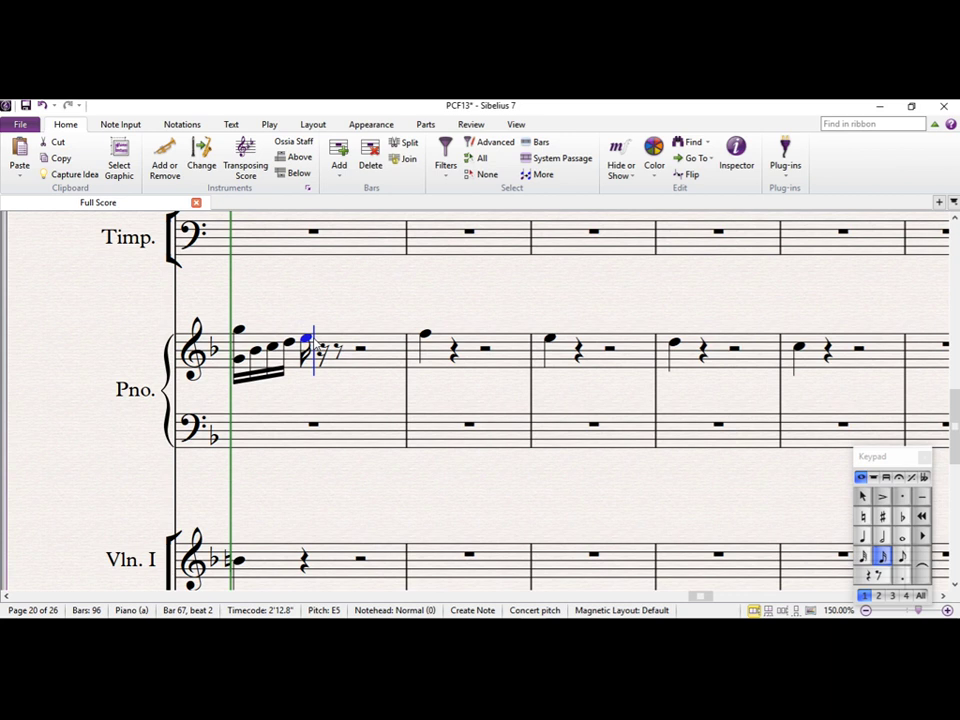
{"action": "key", "text": "f"}
{"action": "key", "text": "g"}
{"action": "key", "text": "b"}
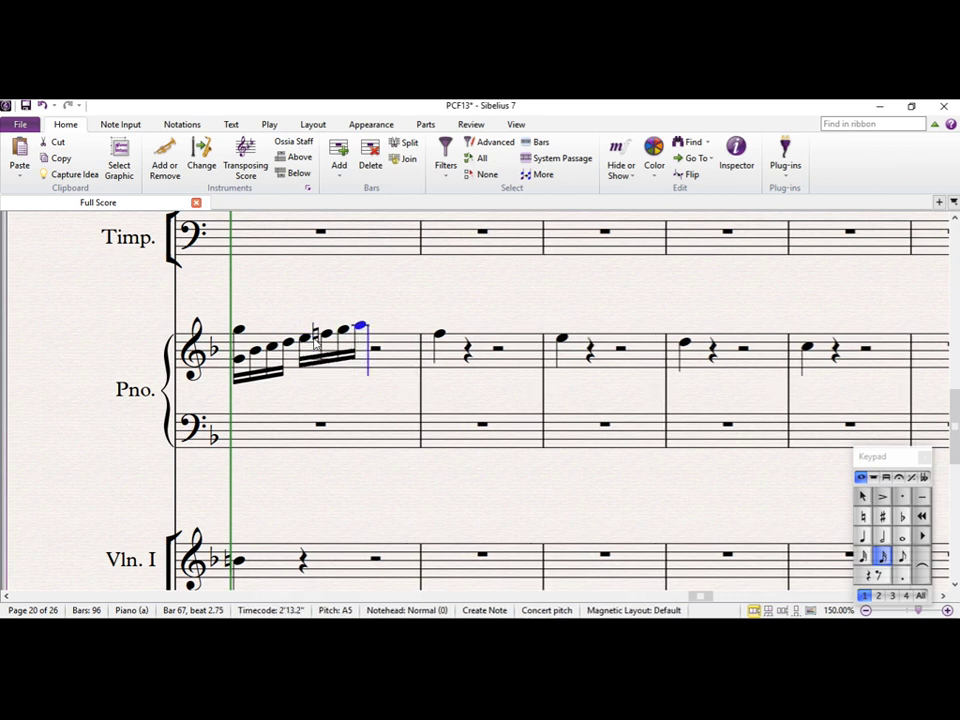
{"action": "key", "text": "a"}
{"action": "key", "text": "c"}
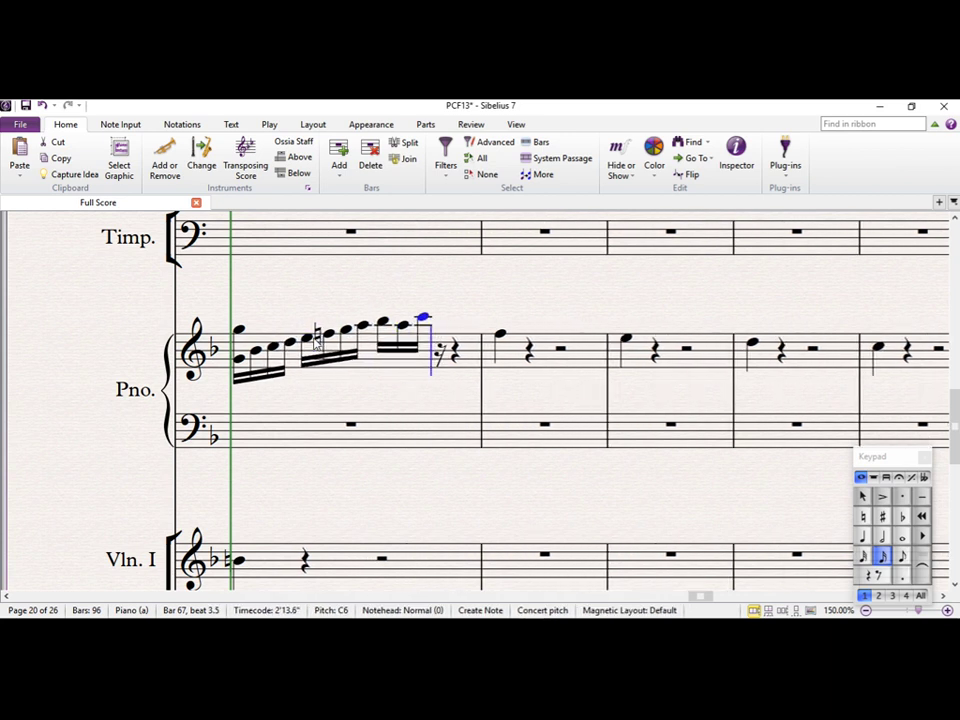
Continue the run down Bb5, A5, G5, F5 to E5, completing bar 67.
{"action": "key", "text": "b"}
{"action": "key", "text": "a"}
{"action": "key", "text": "g"}
{"action": "key", "text": "f"}
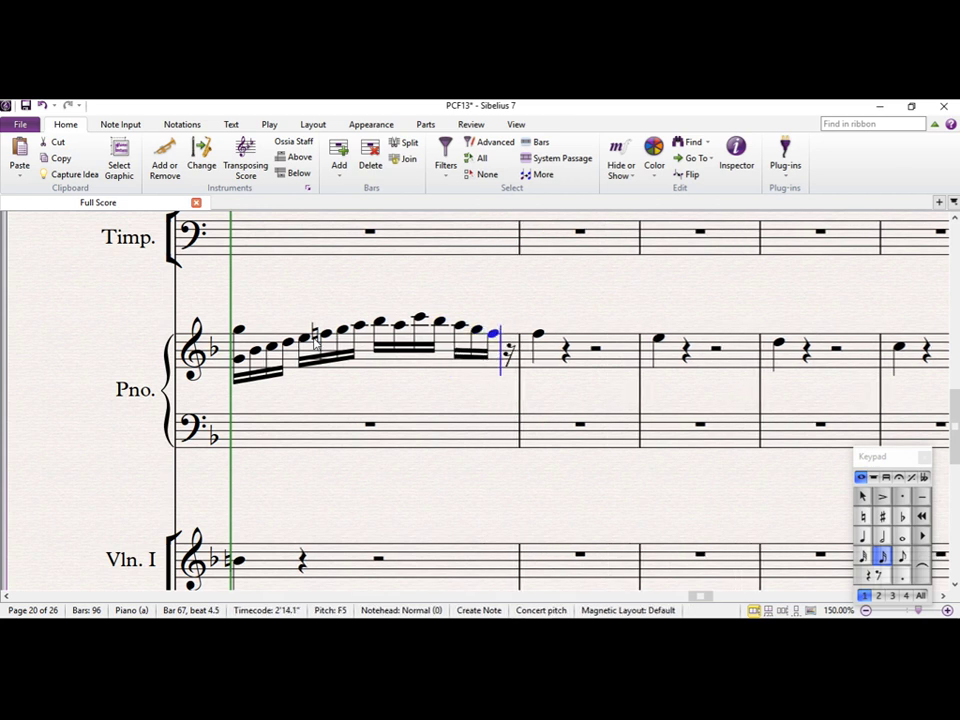
{"action": "key", "text": "e"}
{"action": "key", "text": "Escape"}
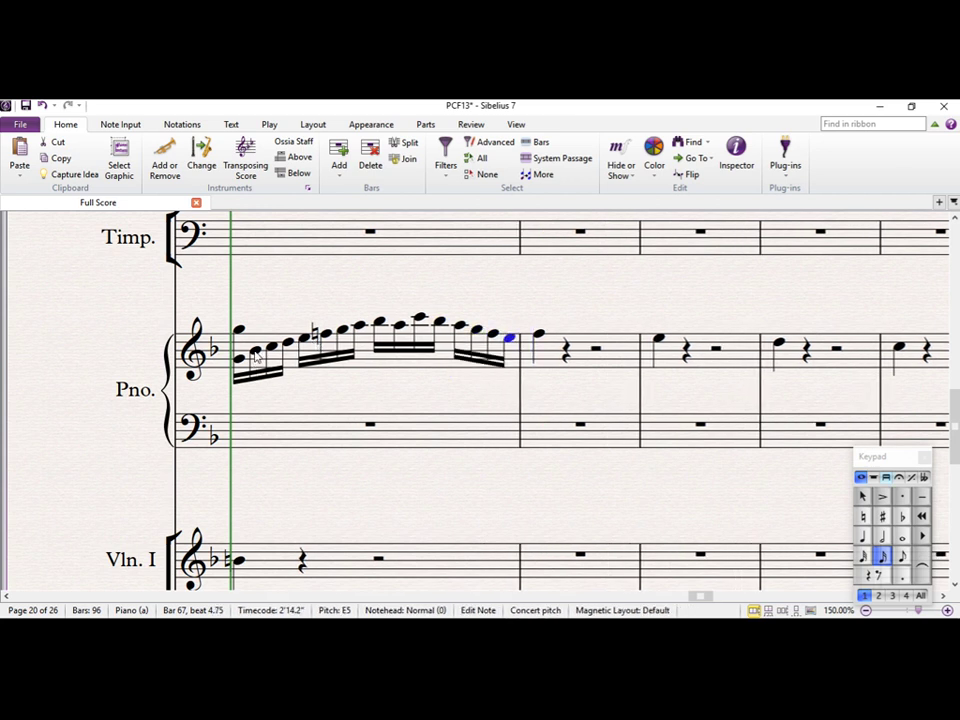
{"action": "left_click", "coordinate": [254, 350]}
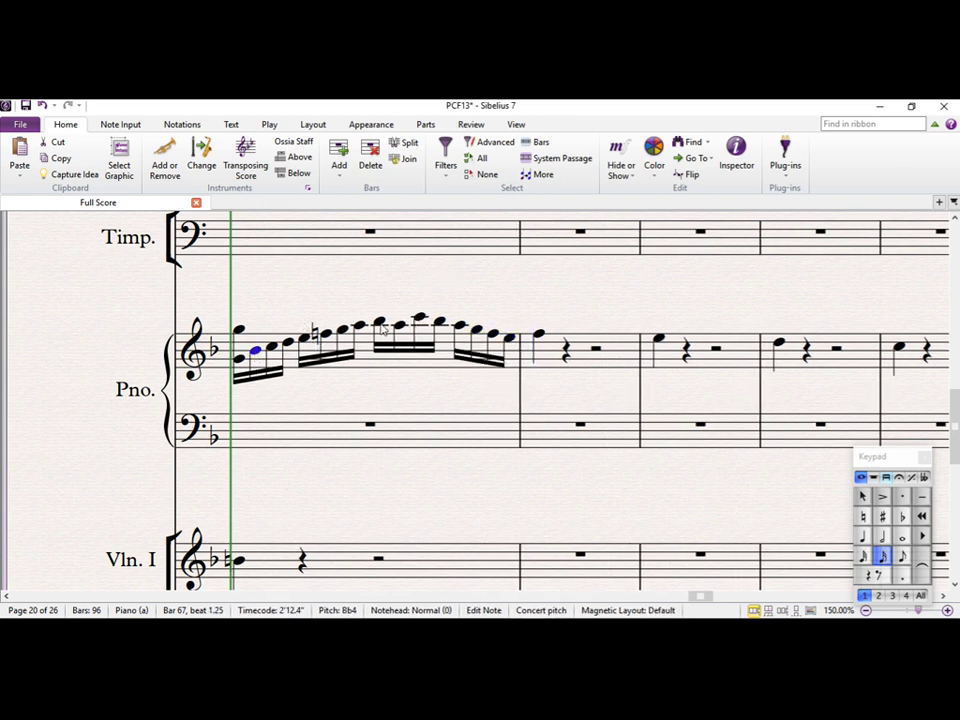
{"action": "left_click", "coordinate": [379, 322], "text": "ctrl"}
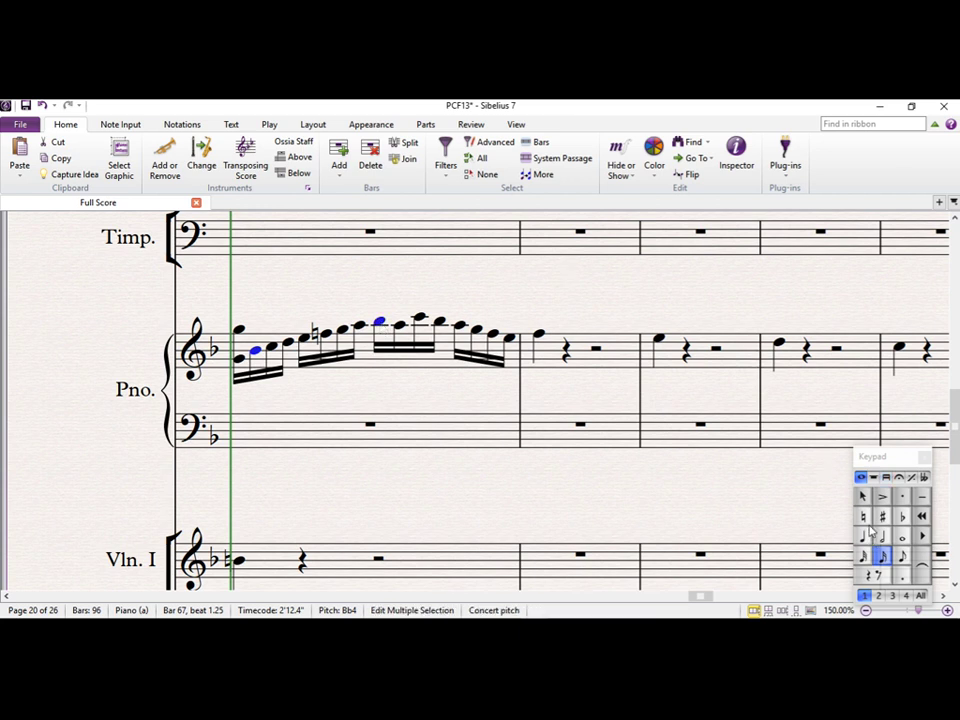
{"action": "left_click", "coordinate": [862, 516]}
{"action": "key", "text": "Escape"}
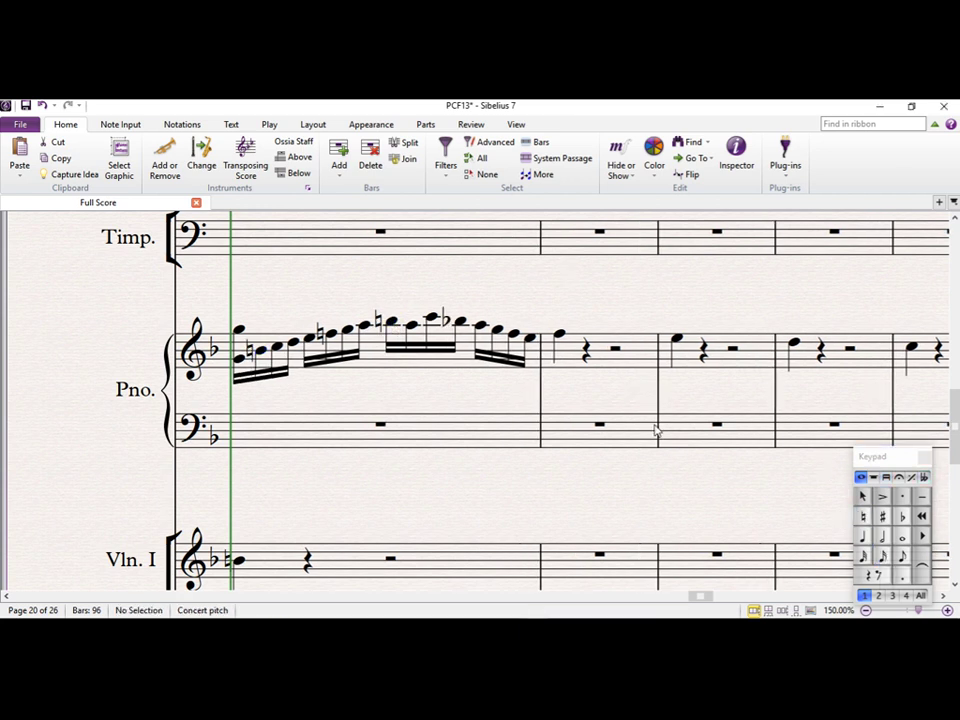
{"action": "left_click", "coordinate": [456, 322]}
{"action": "key", "text": "Down"}
{"action": "key", "text": "Up"}
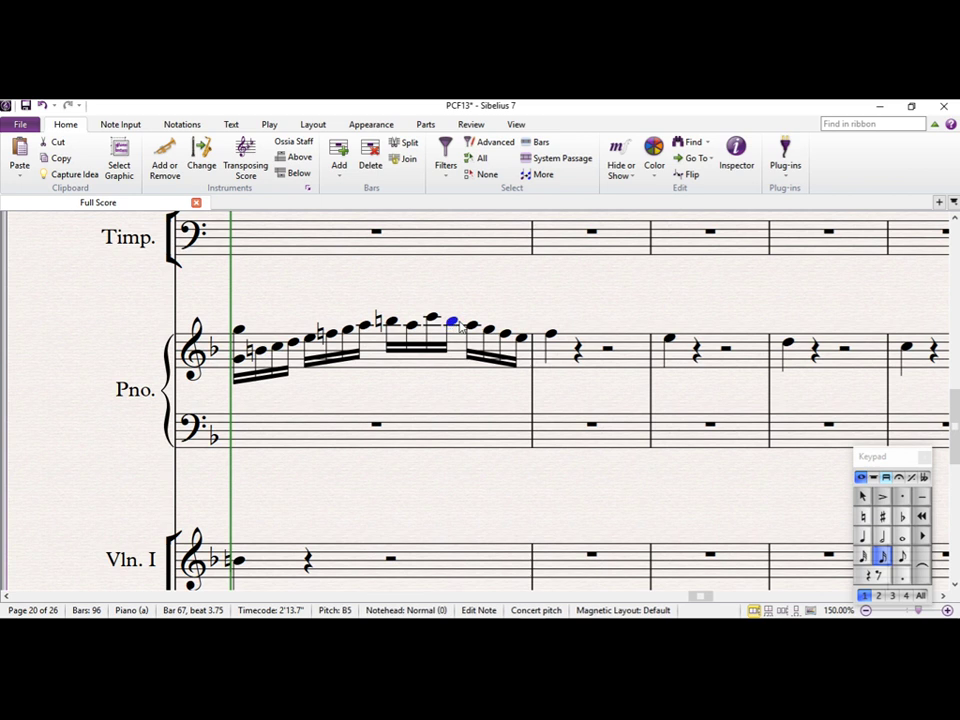
{"action": "key", "text": "Escape"}
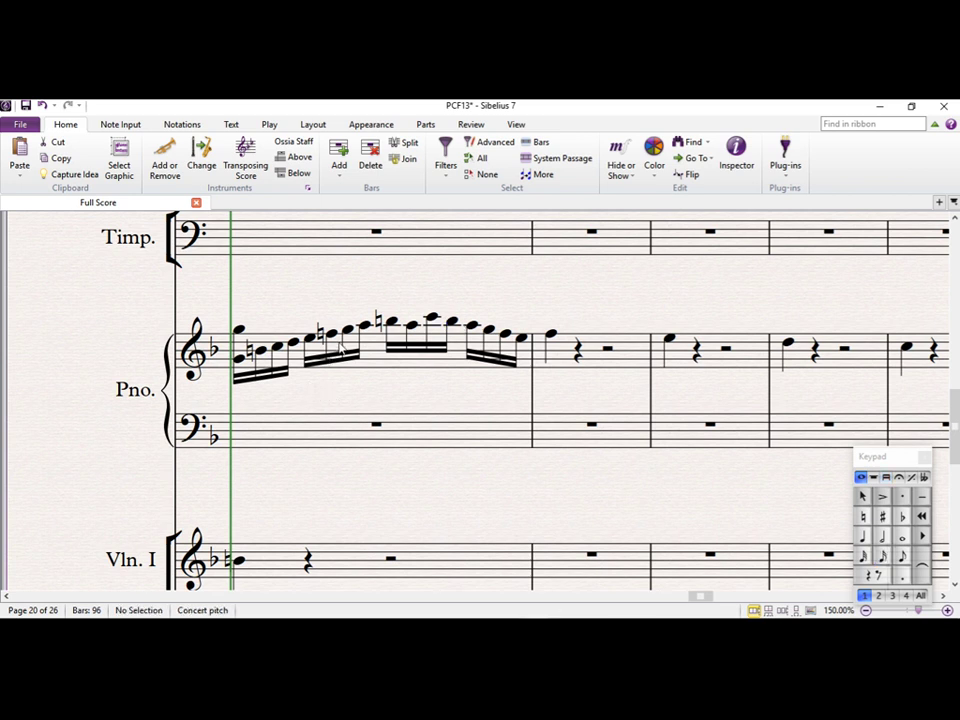
{"action": "left_click", "coordinate": [332, 336]}
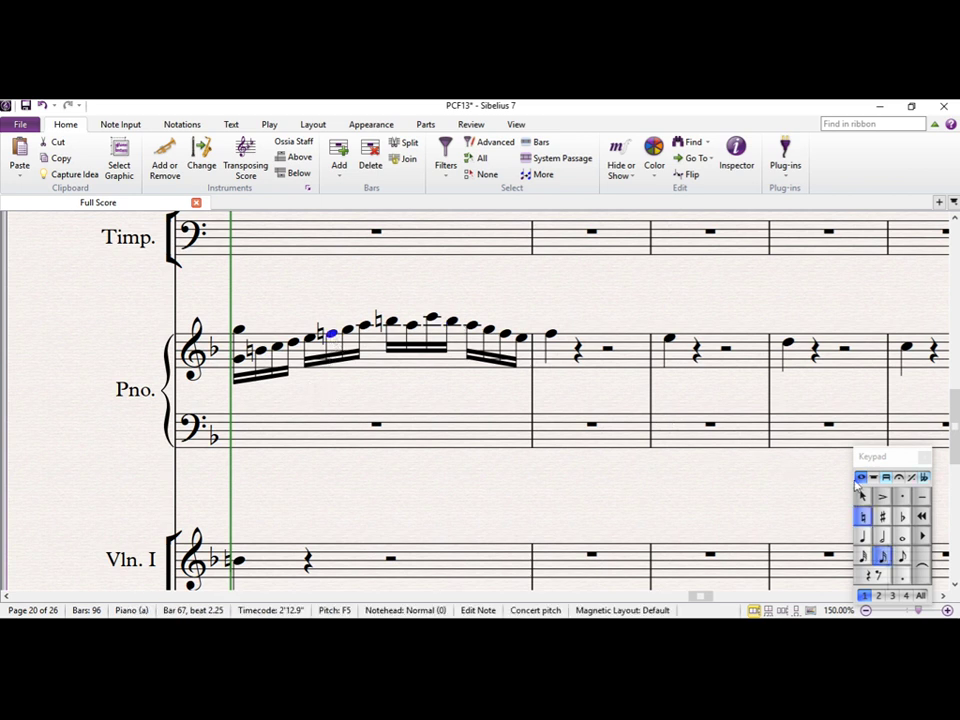
{"action": "left_click", "coordinate": [882, 516]}
{"action": "key", "text": "Escape"}
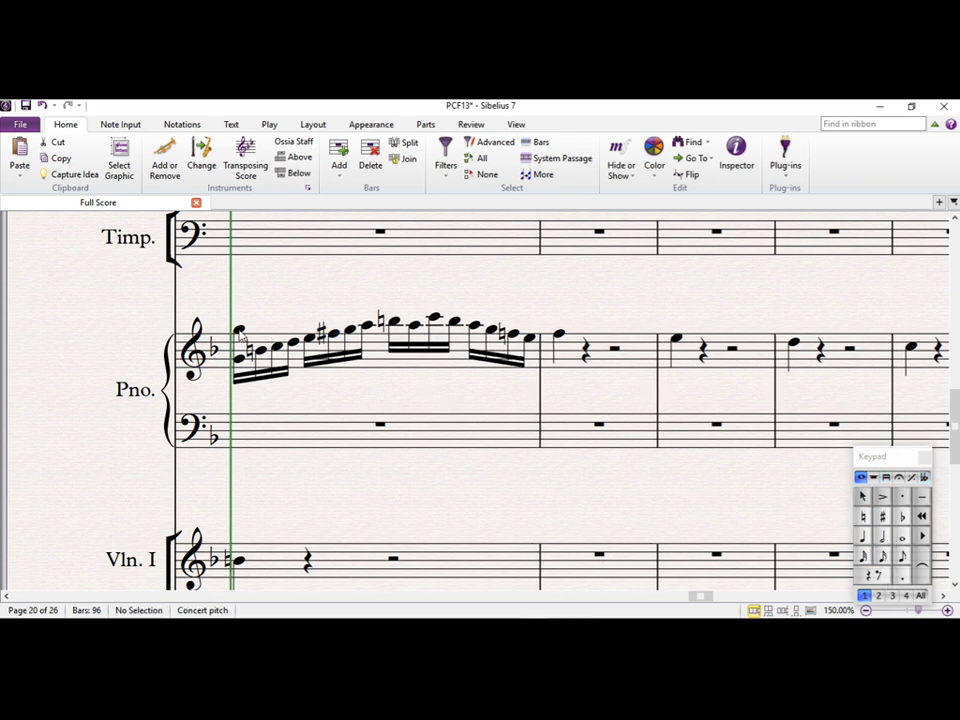
{"action": "left_click", "coordinate": [239, 331]}
{"action": "key", "text": "ctrl+minus"}
{"action": "key", "text": "ctrl+minus"}
{"action": "key", "text": "ctrl+minus"}
{"action": "key", "text": "space"}
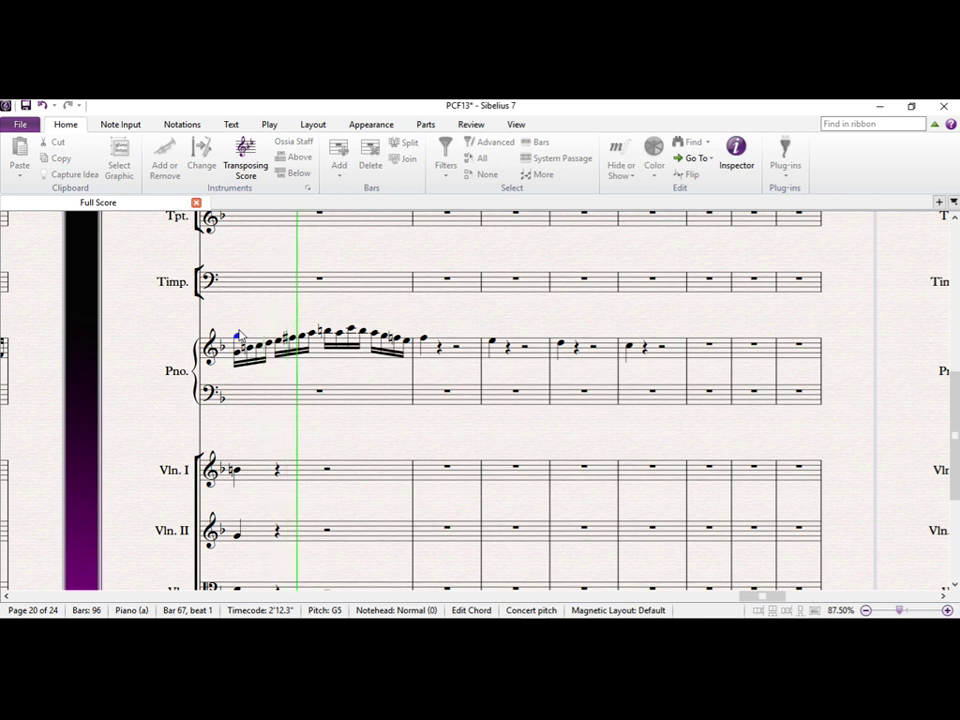
{"action": "key", "text": "space"}
{"action": "key", "text": "ctrl+plus"}
{"action": "key", "text": "ctrl+plus"}
{"action": "key", "text": "ctrl+plus"}
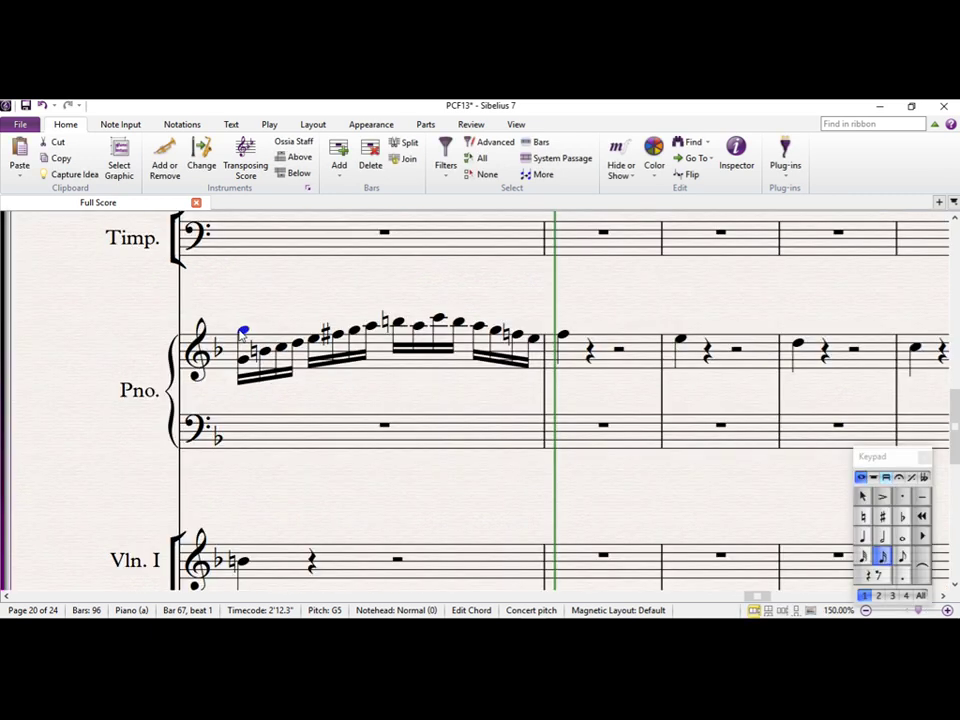
{"action": "left_click", "coordinate": [518, 336]}
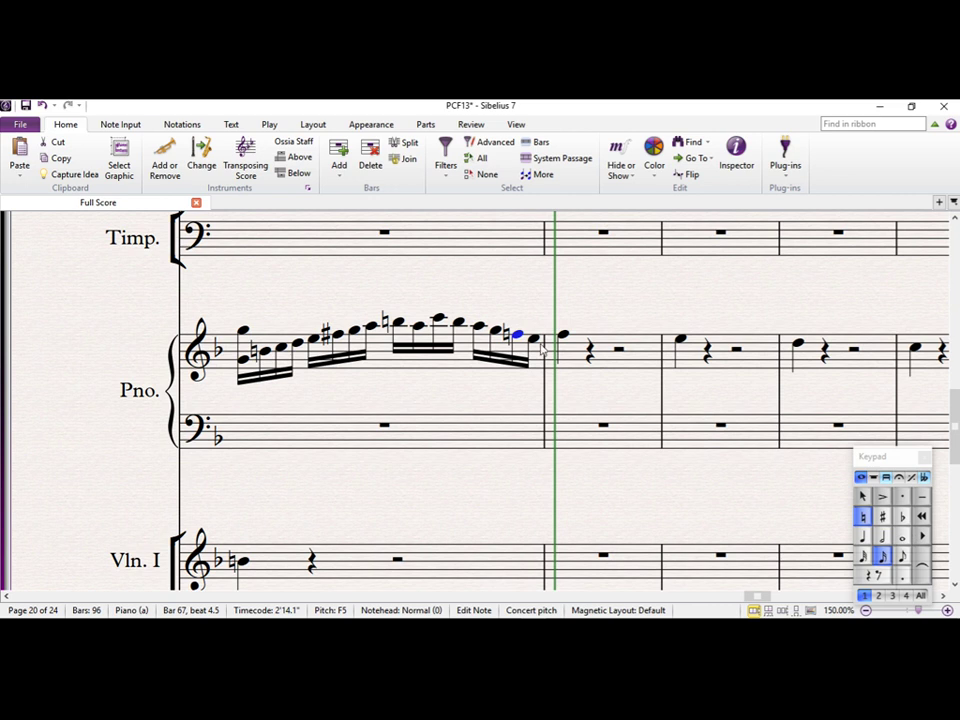
Copy piano bar 67's sixteenth-note run into bar 68 with Alt-click.
{"action": "left_click", "coordinate": [508, 306]}
{"action": "left_click_drag", "start_coordinate": [508, 306], "coordinate": [391, 322]}
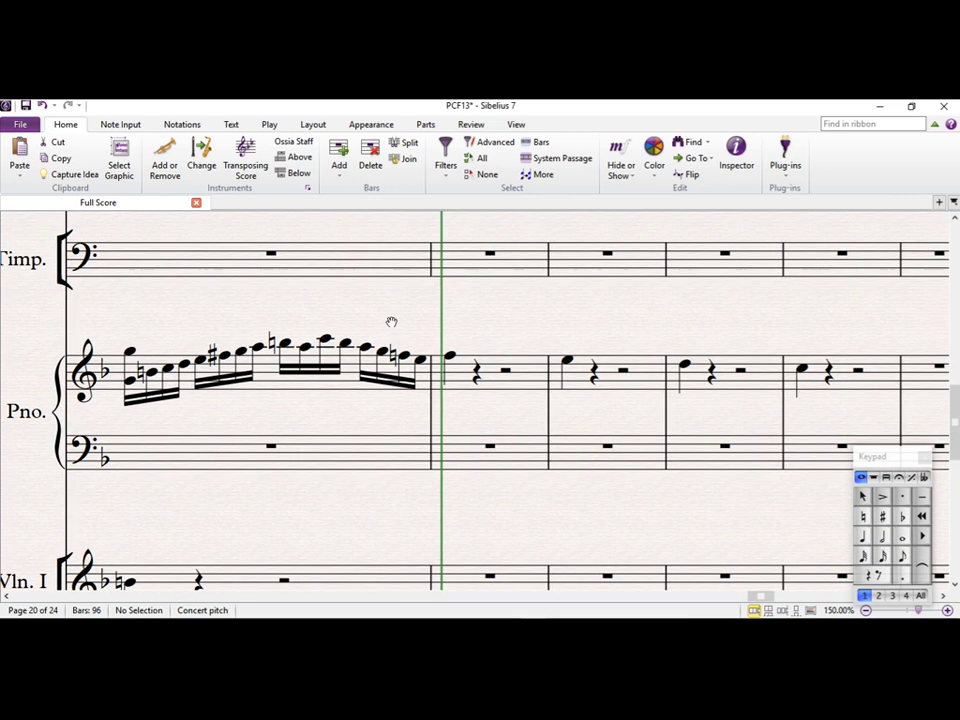
{"action": "left_click", "coordinate": [268, 364]}
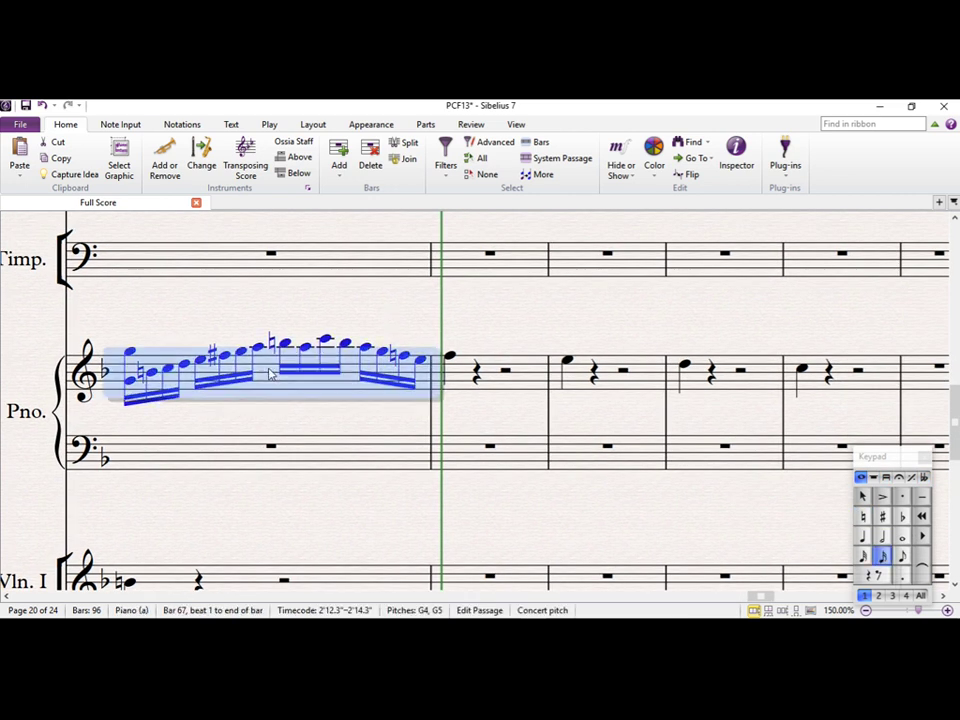
{"action": "left_click", "coordinate": [460, 372], "text": "alt"}
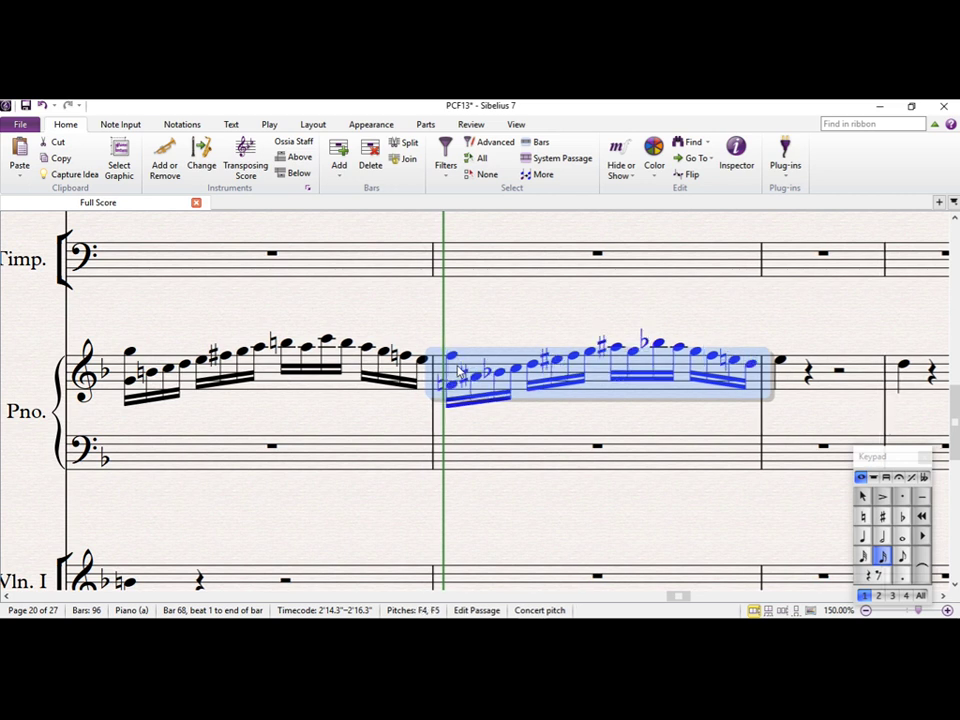
{"action": "key", "text": "Escape"}
In bar 68, make the A#4, Bb4 and A#5 natural.
{"action": "left_click", "coordinate": [478, 378]}
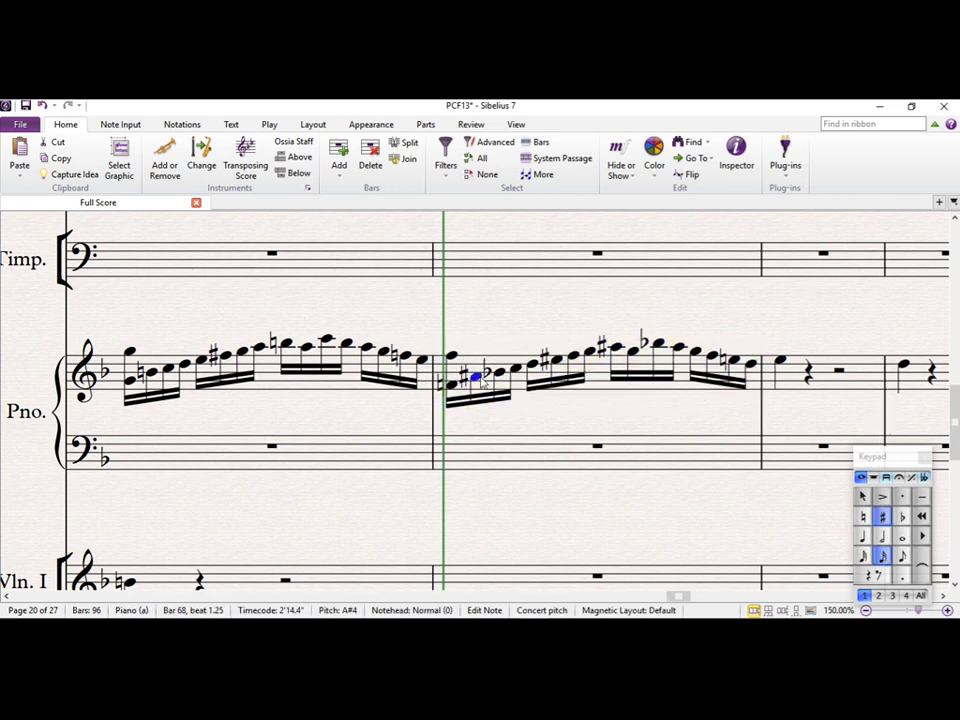
{"action": "key", "text": "8"}
{"action": "key", "text": "Right"}
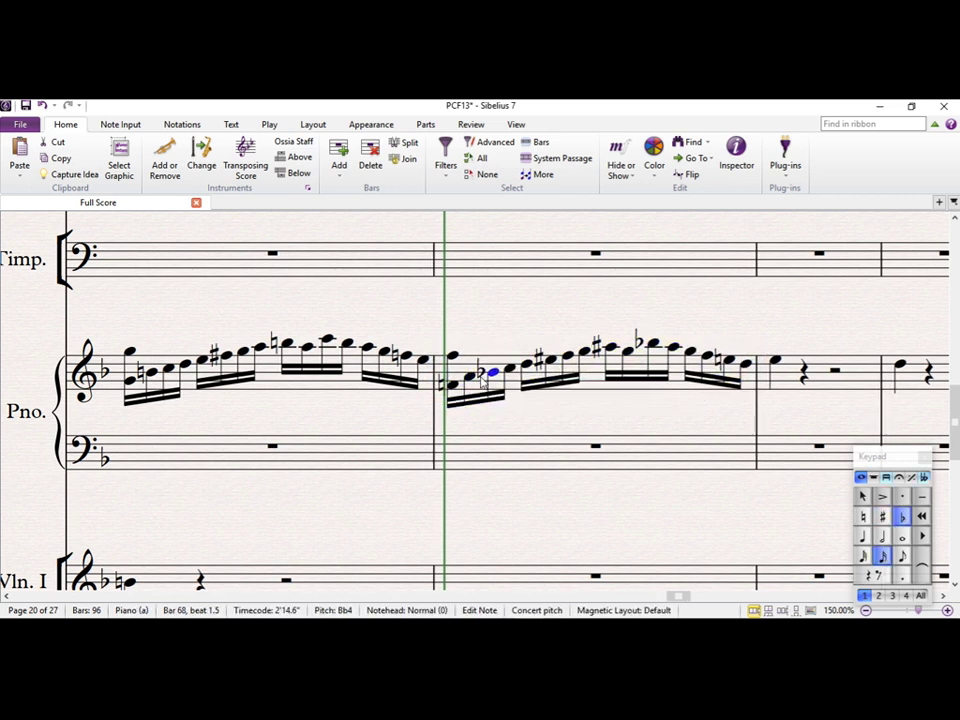
{"action": "left_click", "coordinate": [858, 517]}
{"action": "key", "text": "Right"}
{"action": "key", "text": "Right"}
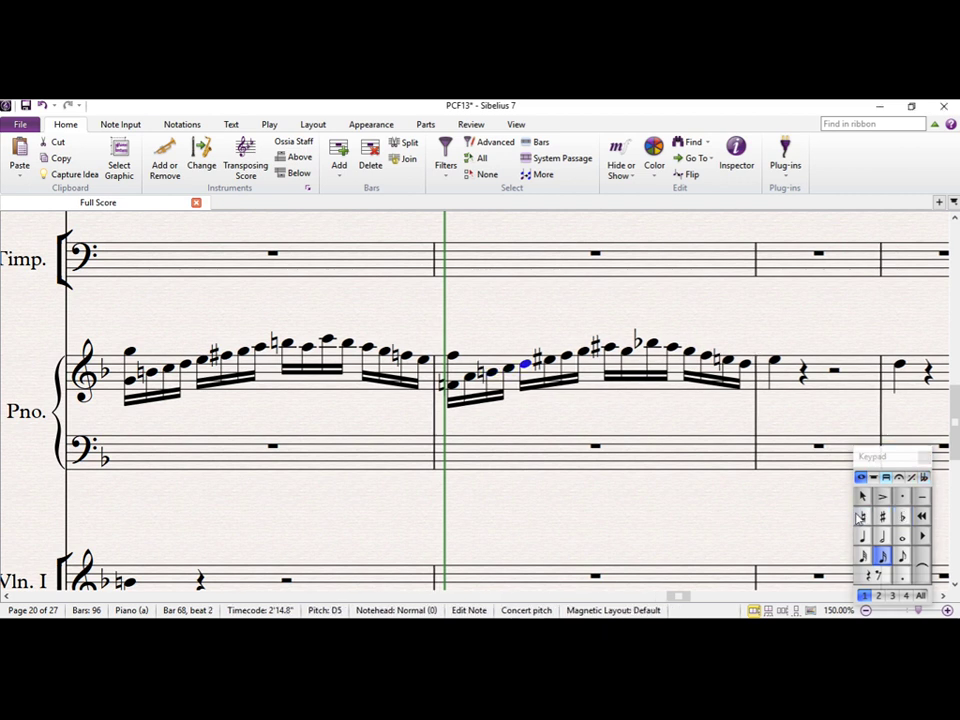
{"action": "key", "text": "Right"}
{"action": "key", "text": "Right"}
{"action": "key", "text": "Right"}
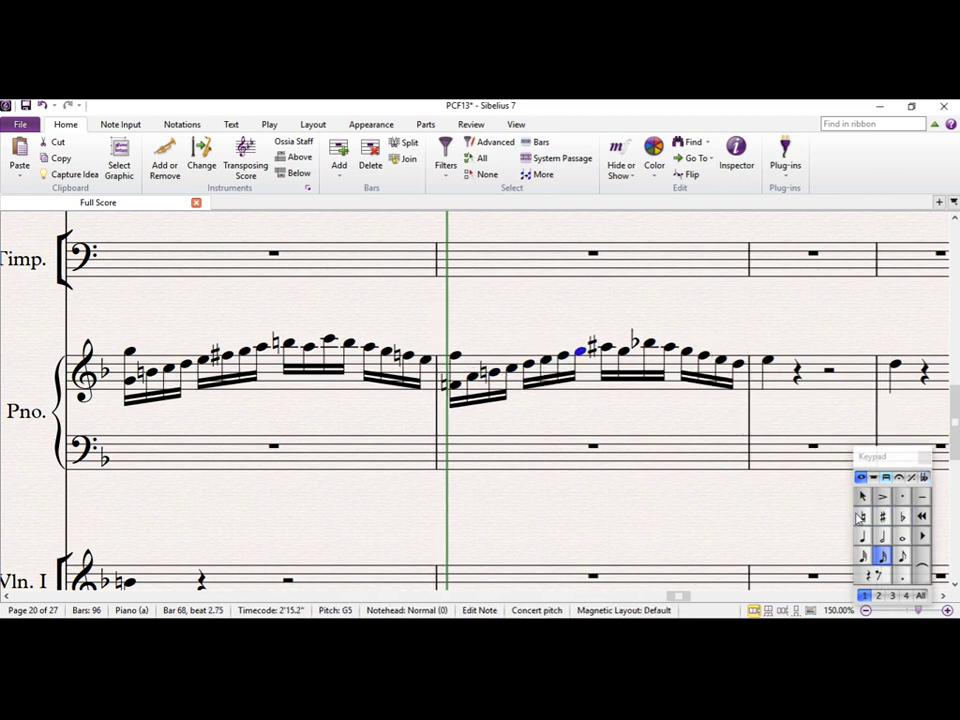
{"action": "key", "text": "Right"}
{"action": "left_click", "coordinate": [858, 517]}
Raise bar 68's G5s to G#5, make the Bb5 natural, and the final D5 a D#5.
{"action": "key", "text": "Right"}
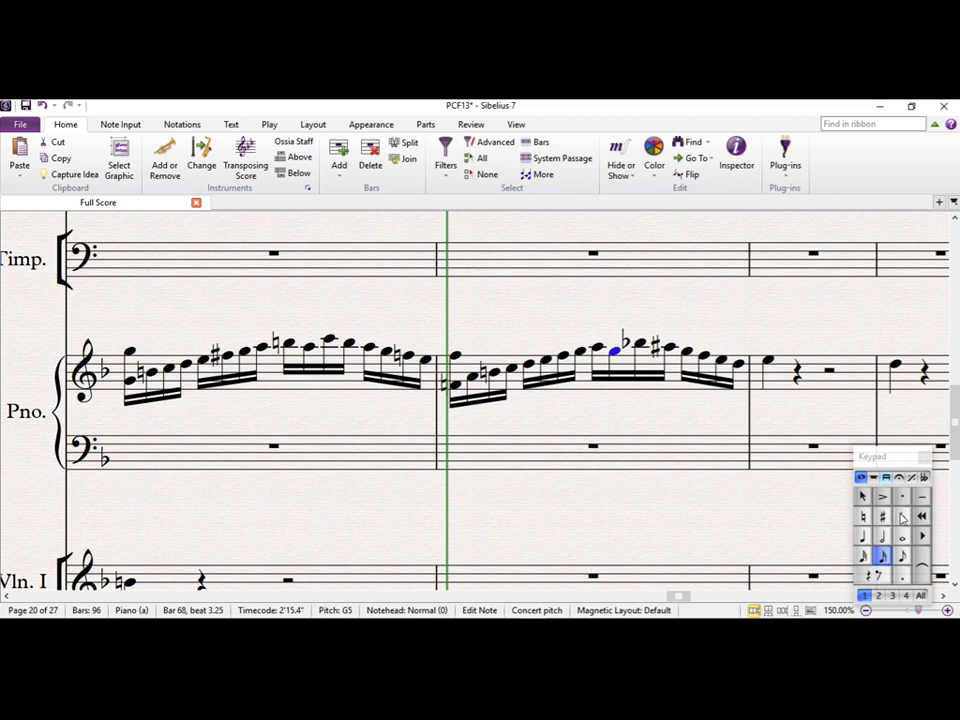
{"action": "left_click", "coordinate": [882, 517]}
{"action": "key", "text": "Right"}
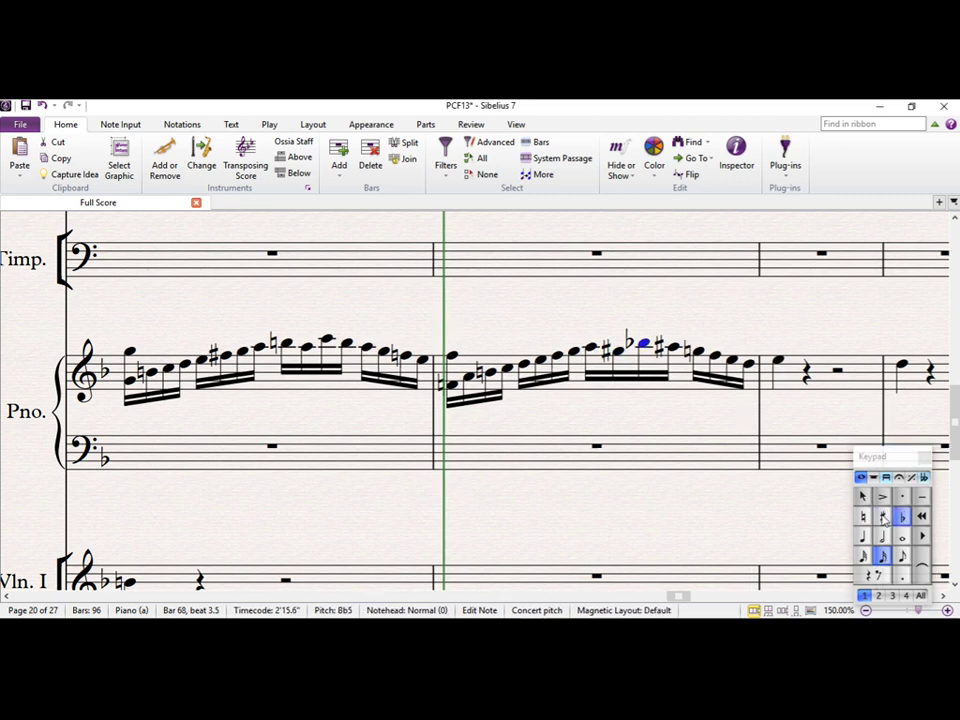
{"action": "left_click", "coordinate": [866, 519]}
{"action": "key", "text": "Right"}
{"action": "key", "text": "Right"}
{"action": "left_click", "coordinate": [866, 519]}
{"action": "key", "text": "Left"}
{"action": "key", "text": "Right"}
{"action": "left_click", "coordinate": [866, 519]}
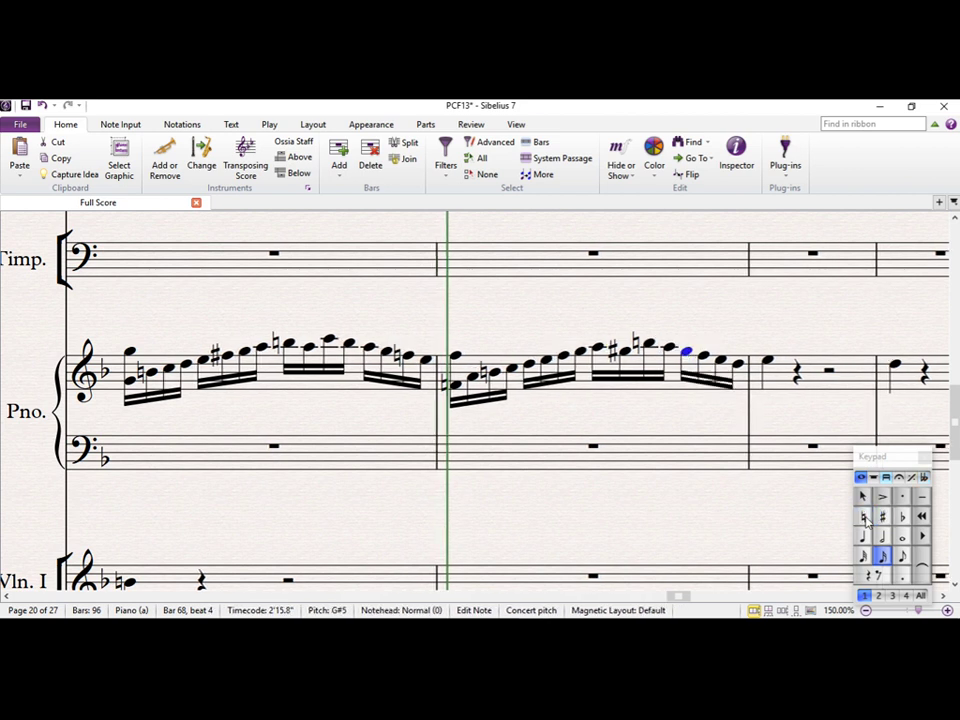
{"action": "key", "text": "Right"}
{"action": "key", "text": "Right"}
{"action": "key", "text": "Right"}
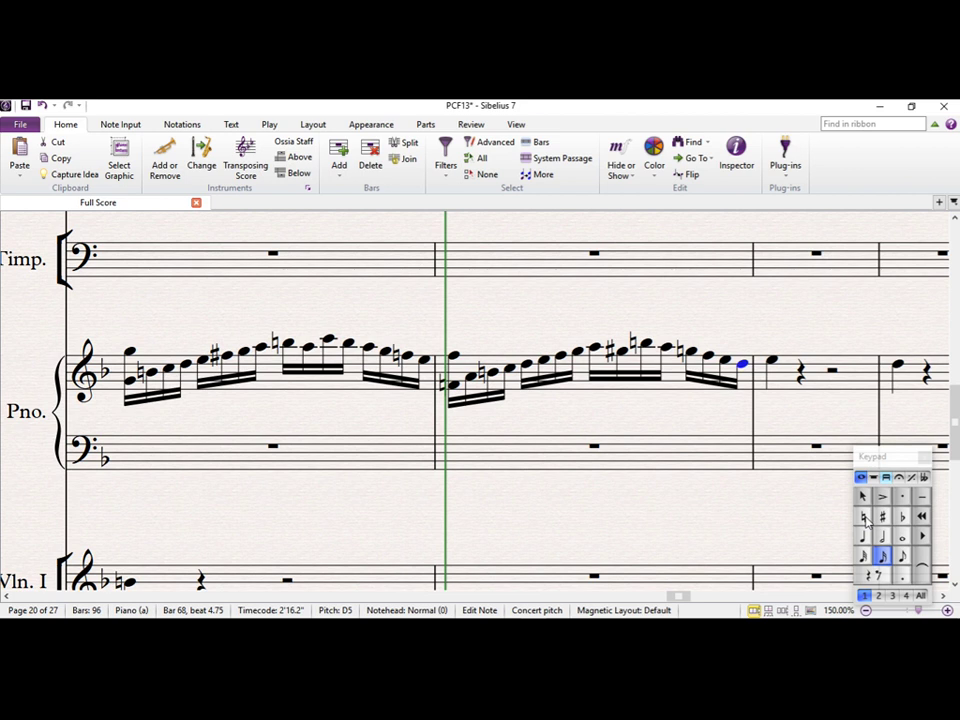
{"action": "key", "text": "KP_8"}
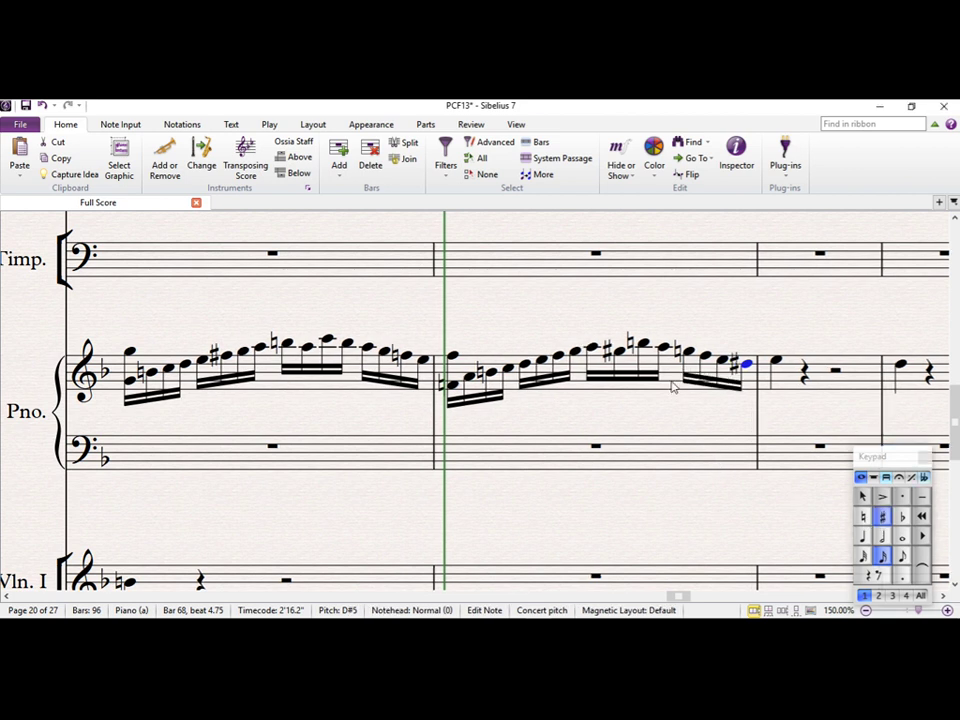
{"action": "left_click", "coordinate": [672, 386]}
Paste bar 68's run into piano bar 69 and shift it down a step.
{"action": "left_click", "coordinate": [784, 383]}
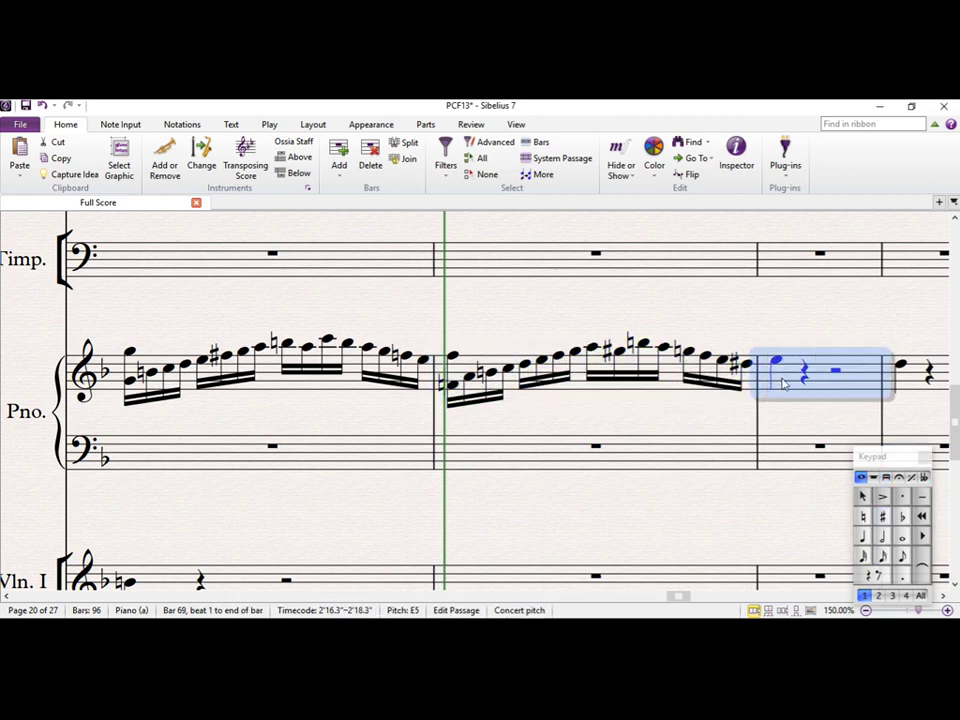
{"action": "key", "text": "ctrl+v"}
{"action": "key", "text": "Down"}
{"action": "key", "text": "Escape"}
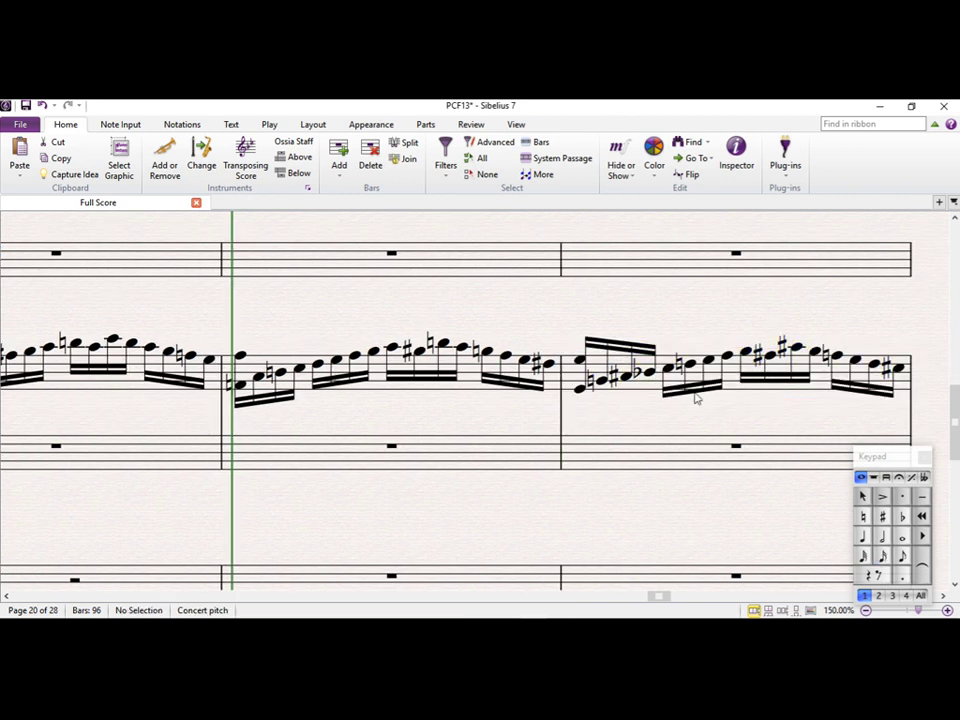
Delete the extra low notes at the start of bars 68 and 69.
{"action": "left_click", "coordinate": [241, 385]}
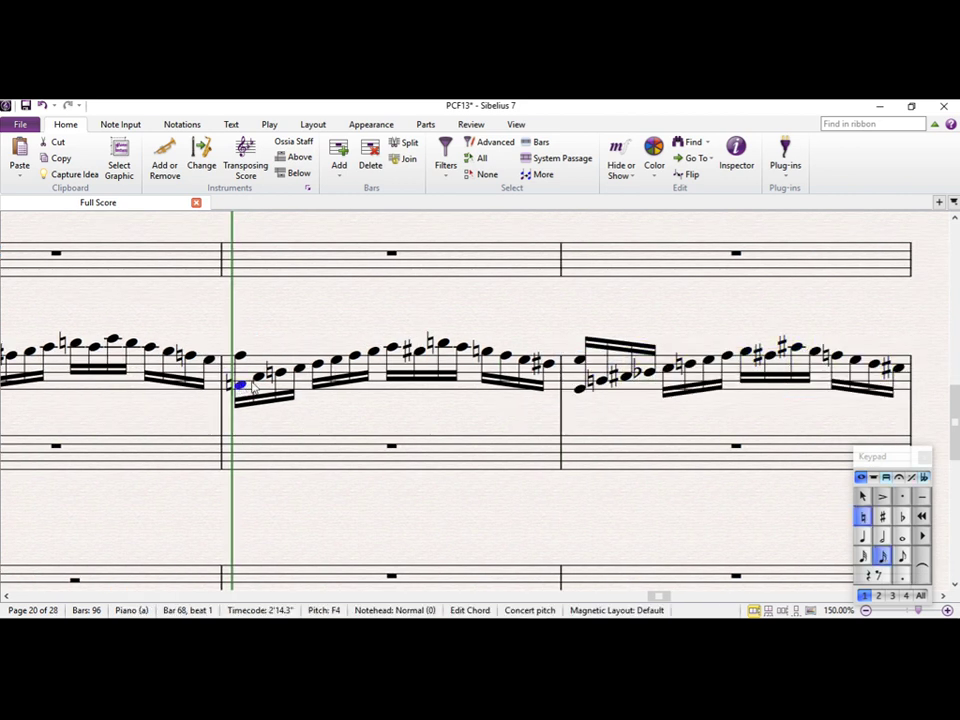
{"action": "key", "text": "Delete"}
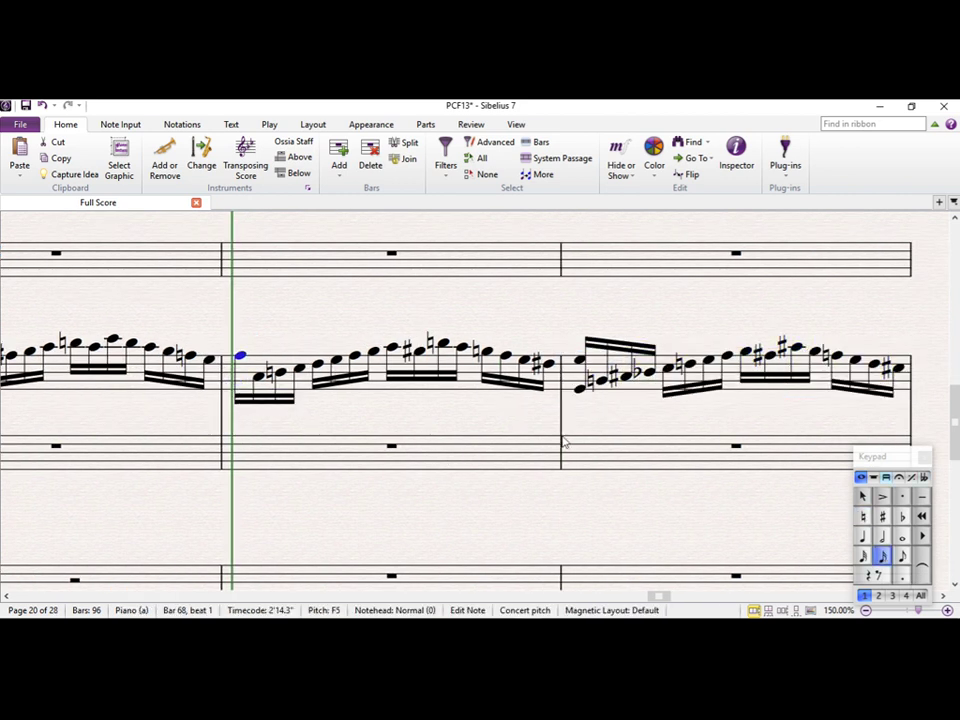
{"action": "left_click", "coordinate": [580, 388]}
{"action": "key", "text": "Delete"}
Change the F#5 in bar 69 to F natural.
{"action": "key", "text": "Right"}
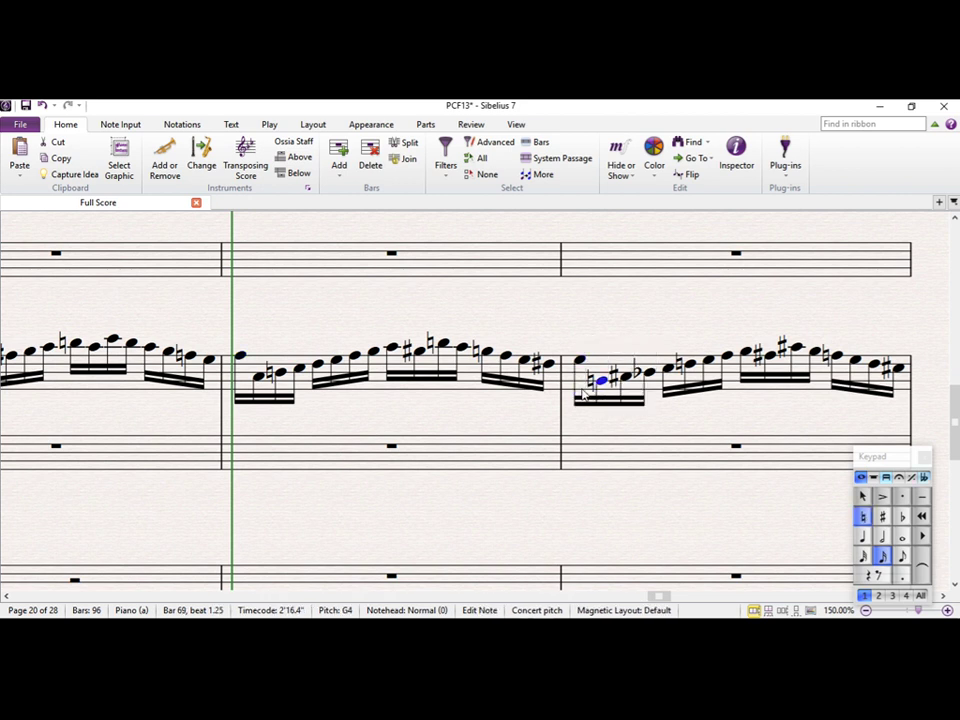
{"action": "key", "text": "Right"}
{"action": "key", "text": "Right"}
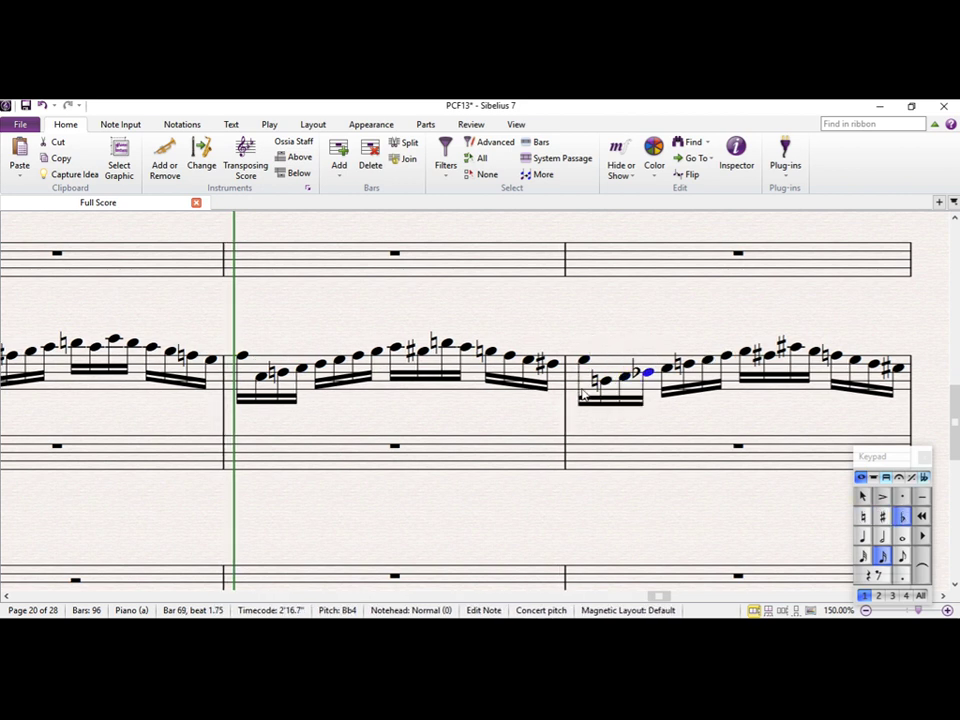
{"action": "key", "text": "Right"}
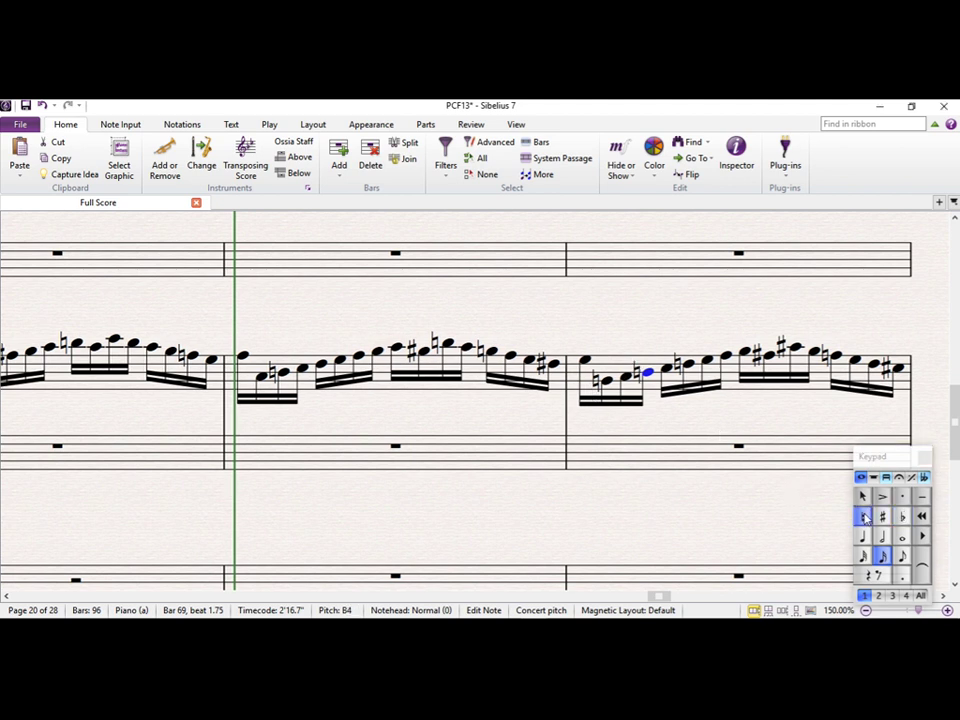
{"action": "key", "text": "Right"}
{"action": "key", "text": "Right"}
{"action": "key", "text": "Right"}
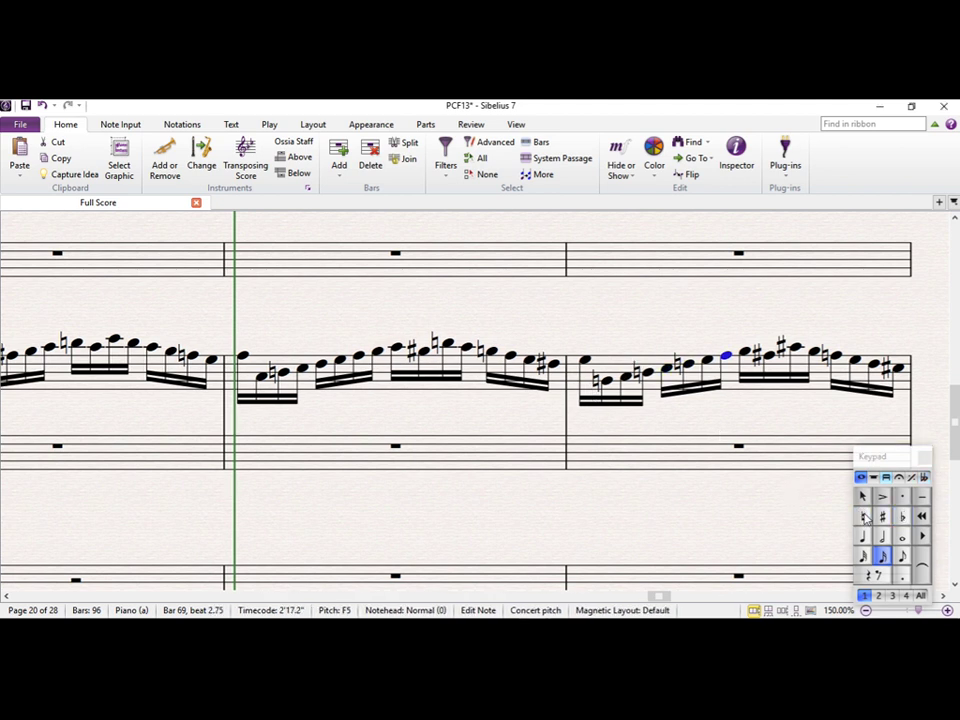
{"action": "key", "text": "Right"}
{"action": "key", "text": "Right"}
{"action": "key", "text": "Right"}
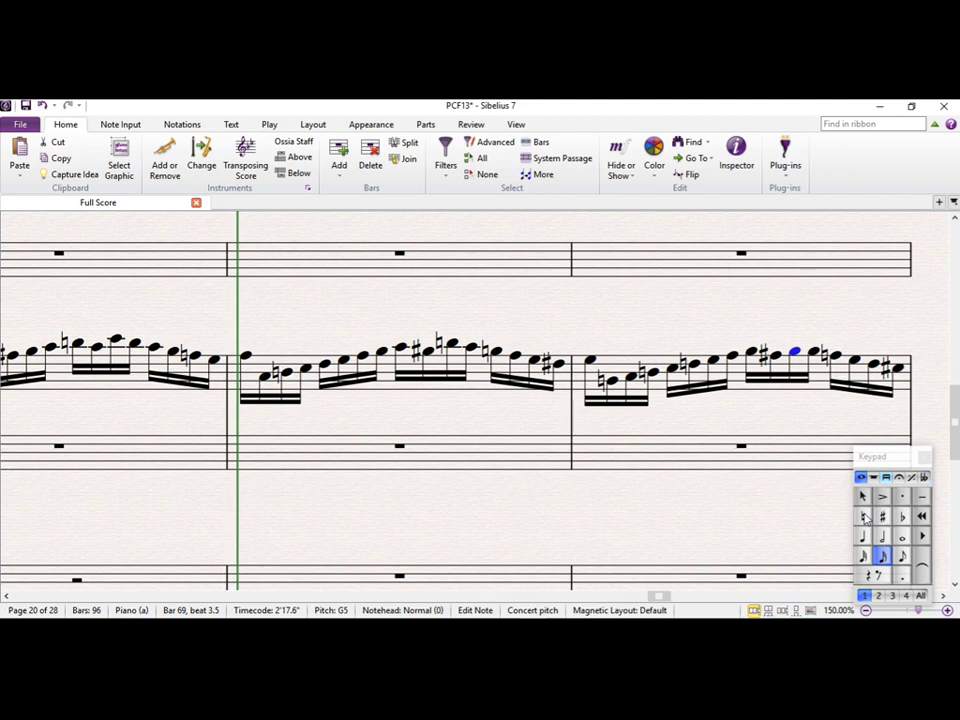
{"action": "key", "text": "Right"}
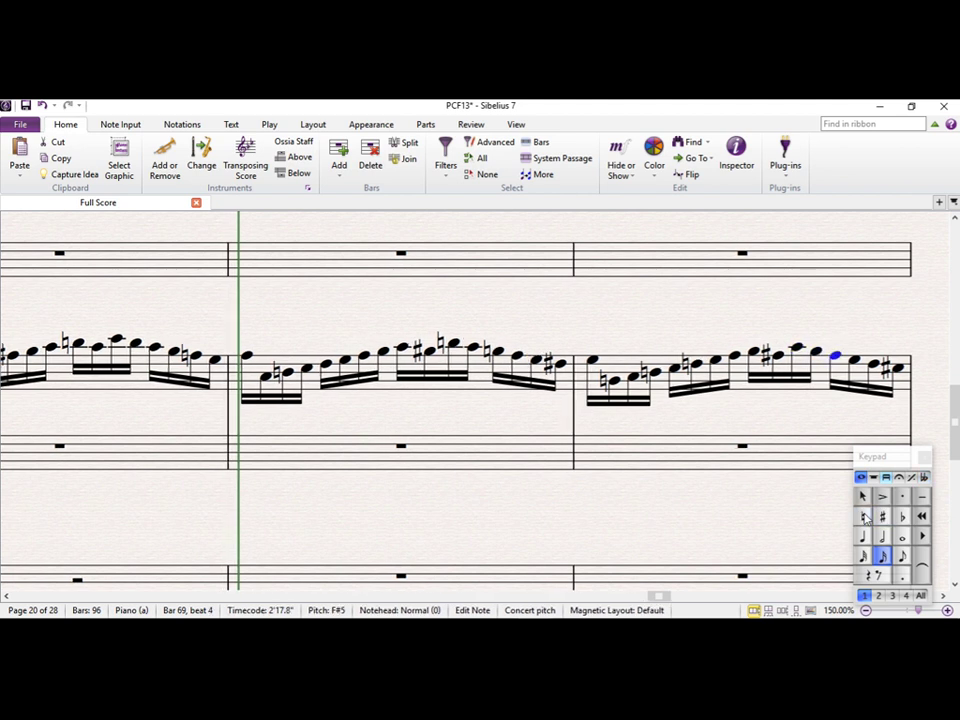
{"action": "left_click", "coordinate": [865, 516]}
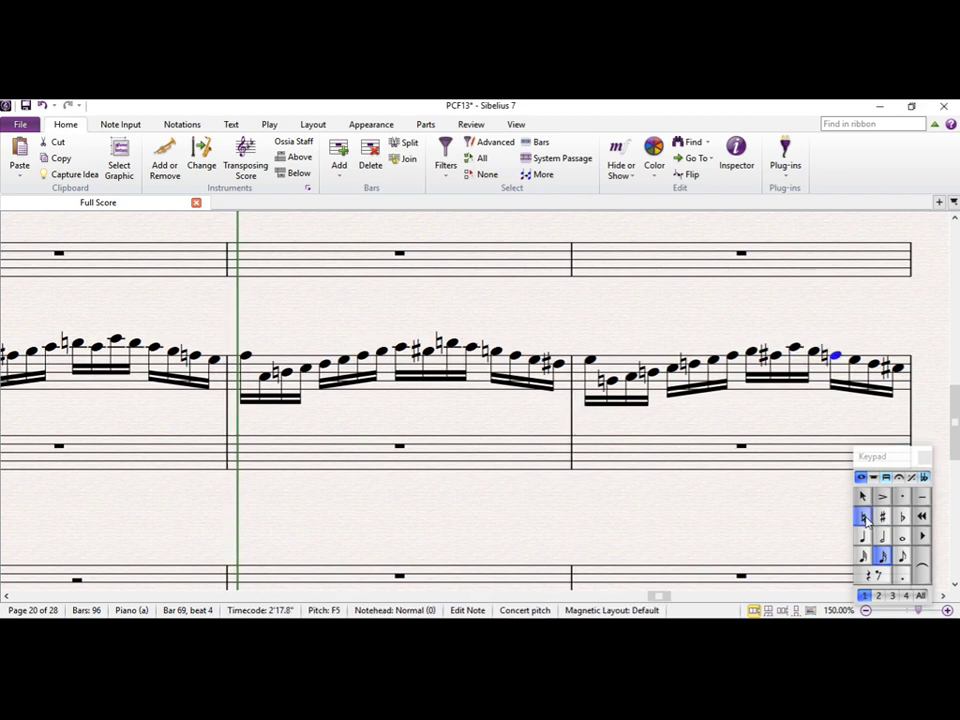
{"action": "key", "text": "Right"}
{"action": "key", "text": "Right"}
{"action": "key", "text": "Right"}
{"action": "key", "text": "Right"}
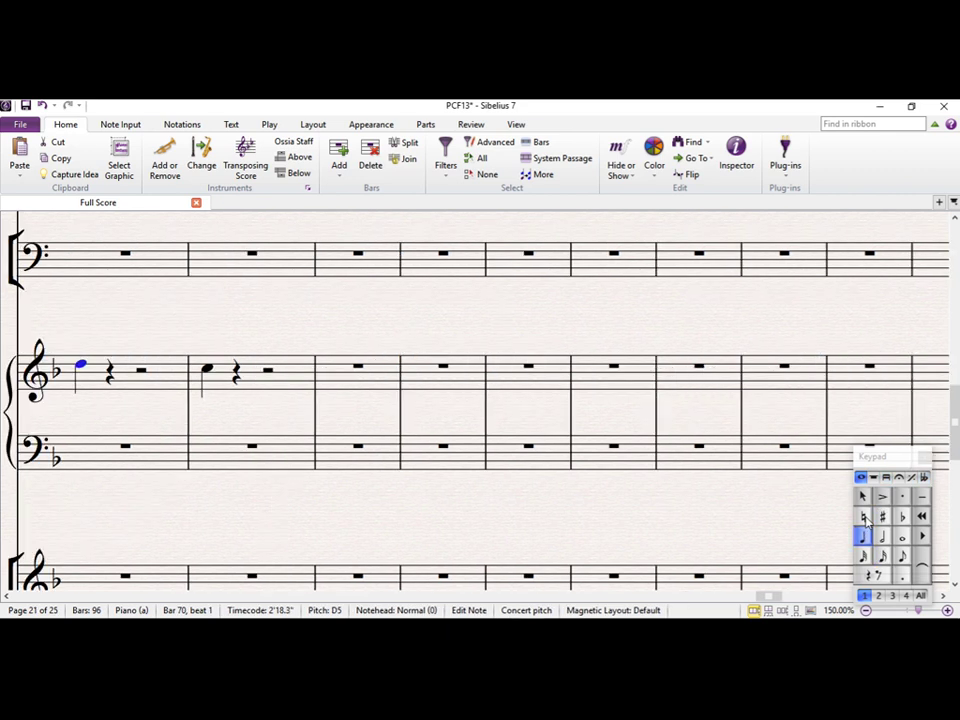
At 75% zoom, copy piano bar 69's run and paste it into bar 70.
{"action": "left_click_drag", "start_coordinate": [199, 332], "coordinate": [722, 321]}
{"action": "key", "text": "ctrl+minus"}
{"action": "key", "text": "ctrl+minus"}
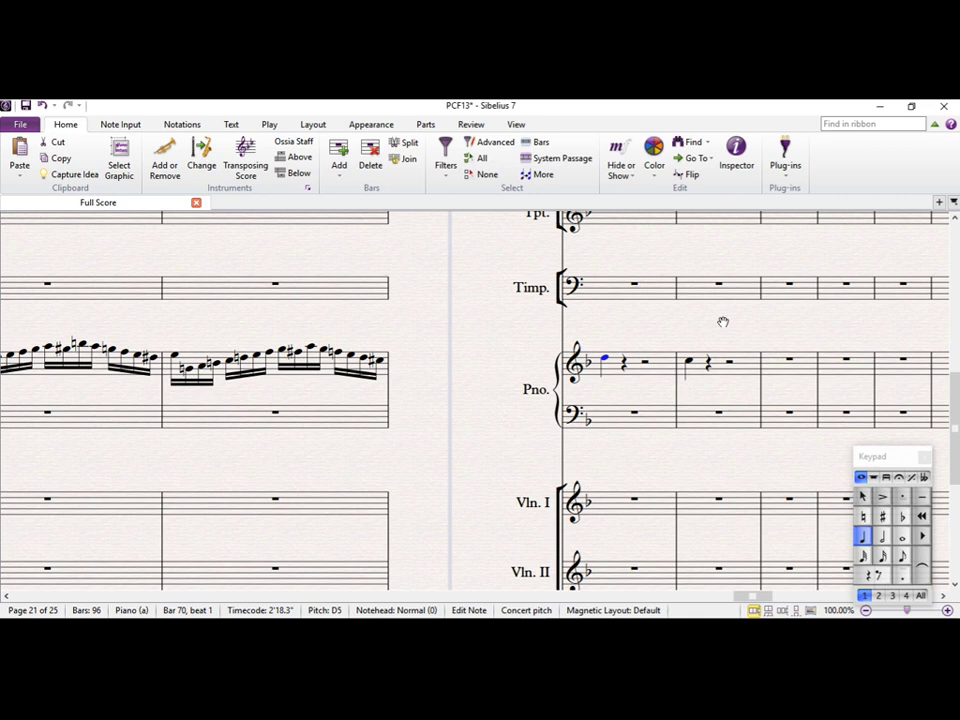
{"action": "key", "text": "ctrl+minus"}
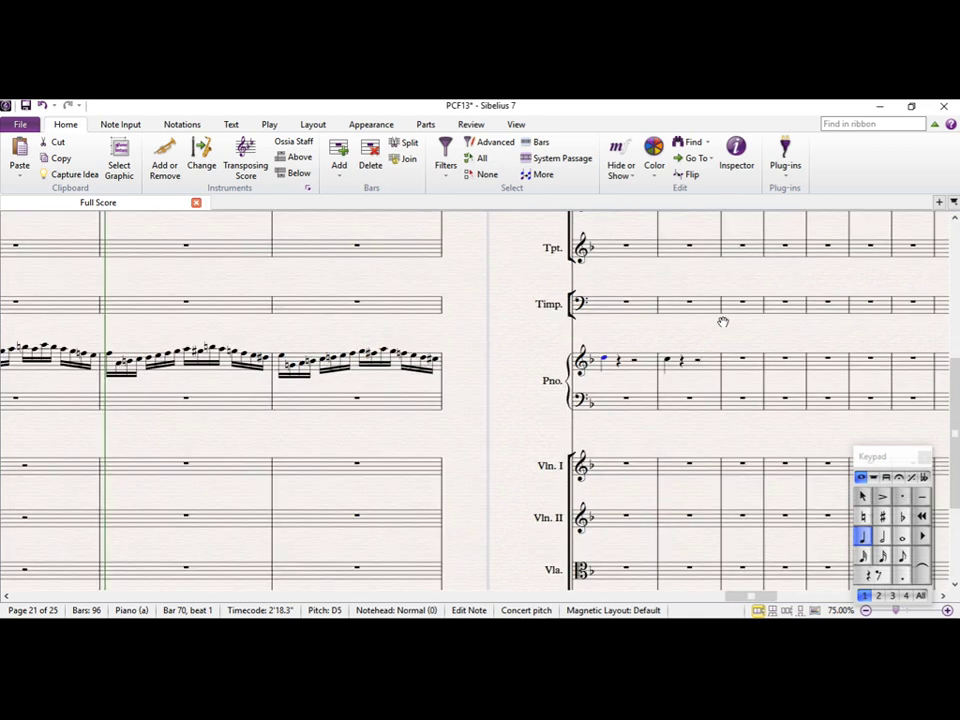
{"action": "left_click", "coordinate": [399, 371]}
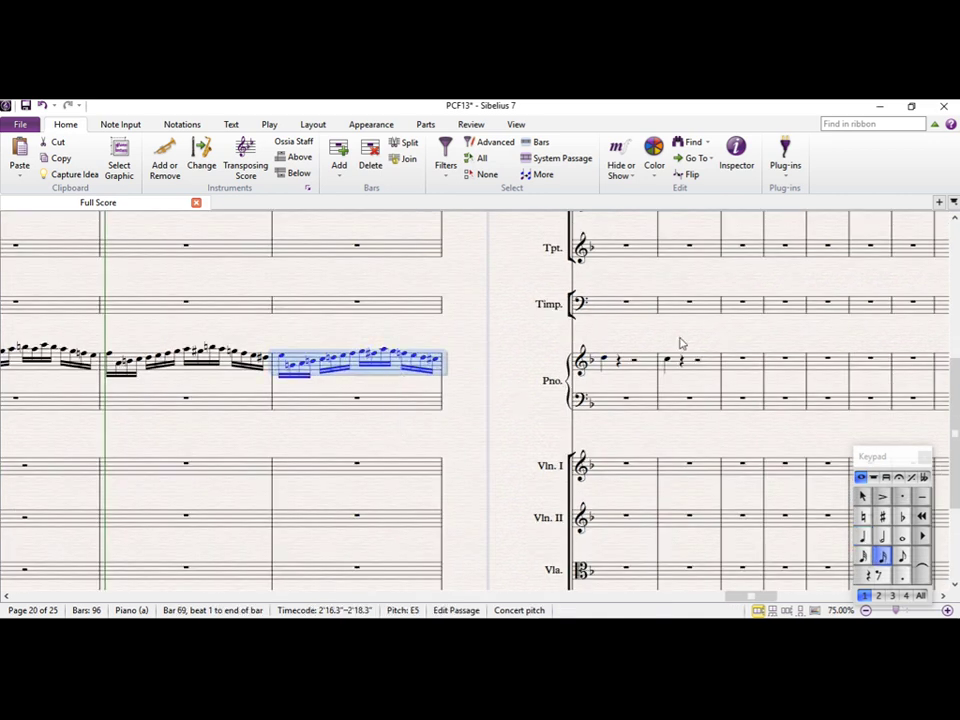
{"action": "key", "text": "ctrl+c"}
{"action": "left_click", "coordinate": [622, 377]}
{"action": "key", "text": "ctrl+v"}
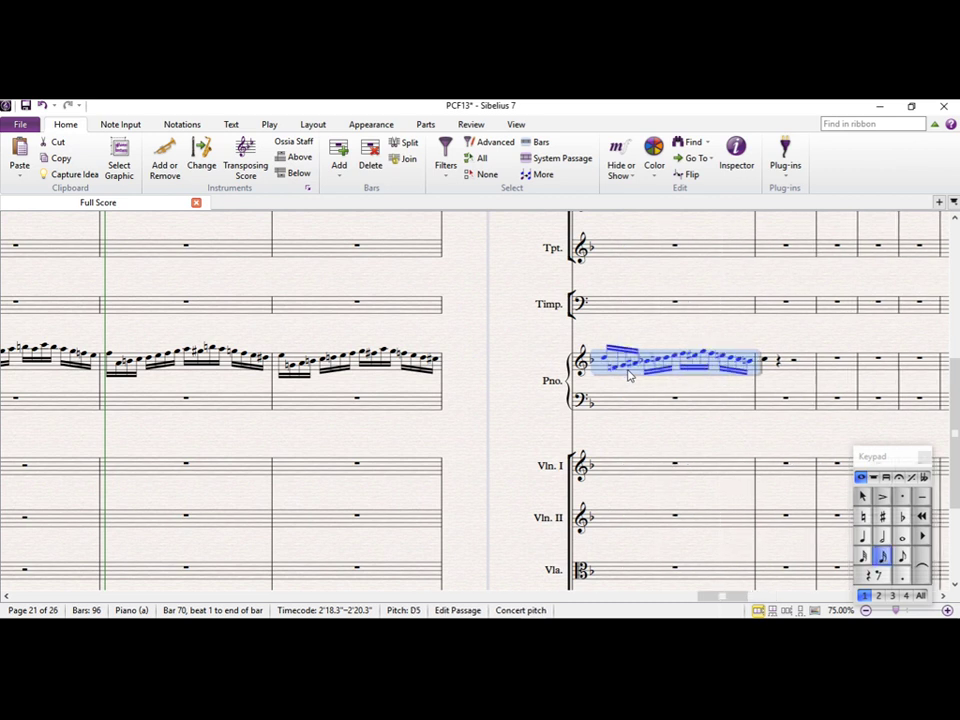
{"action": "key", "text": "Escape"}
Change the E#5 in bar 70's run to E natural.
{"action": "left_click", "coordinate": [614, 369]}
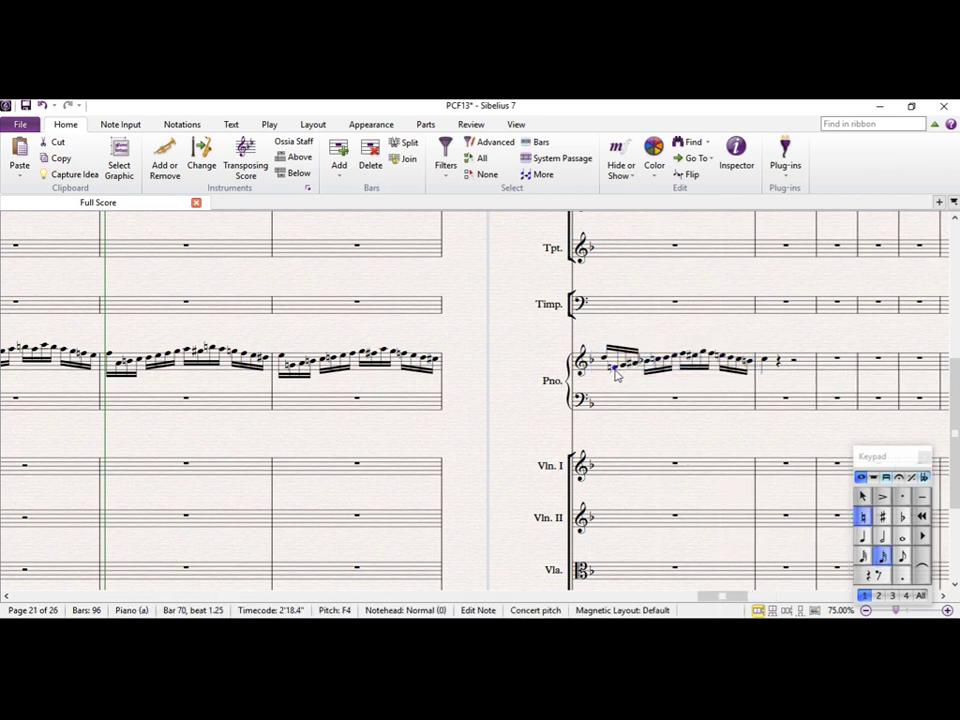
{"action": "key", "text": "Right"}
{"action": "key", "text": "Right"}
{"action": "key", "text": "Right"}
{"action": "key", "text": "Left"}
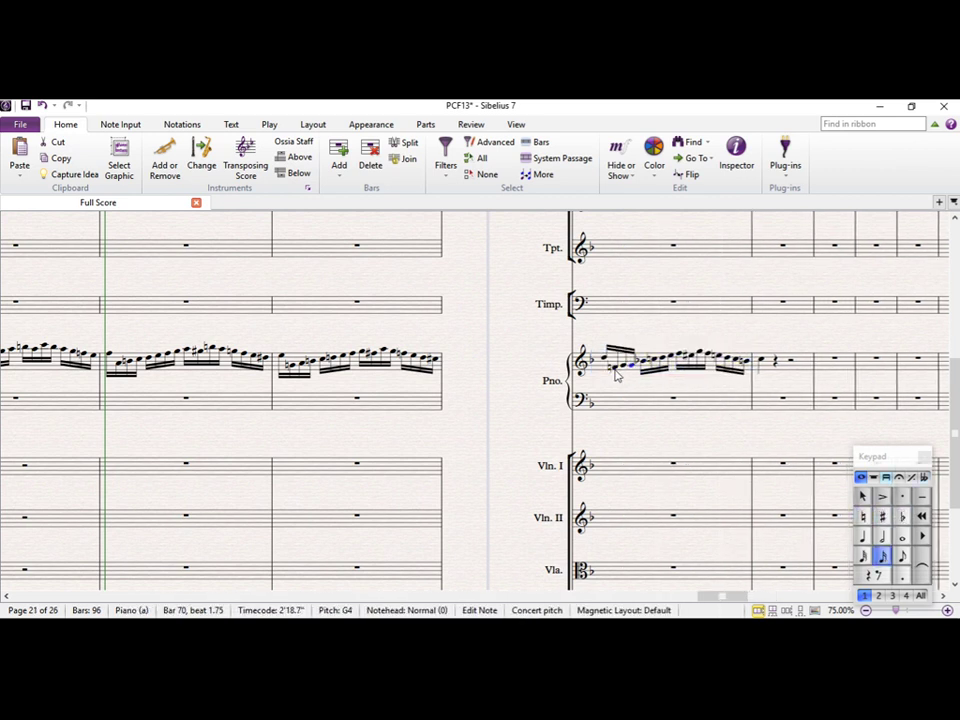
{"action": "key", "text": "Right"}
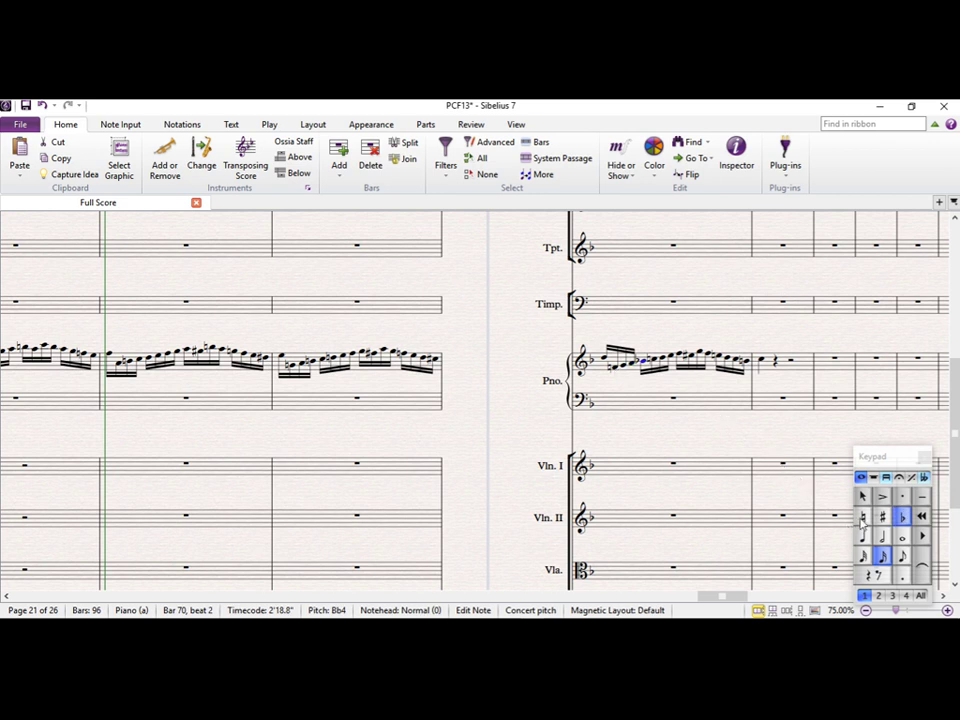
{"action": "key", "text": "Right"}
{"action": "key", "text": "Right"}
{"action": "key", "text": "Right"}
{"action": "key", "text": "Right"}
{"action": "key", "text": "Right"}
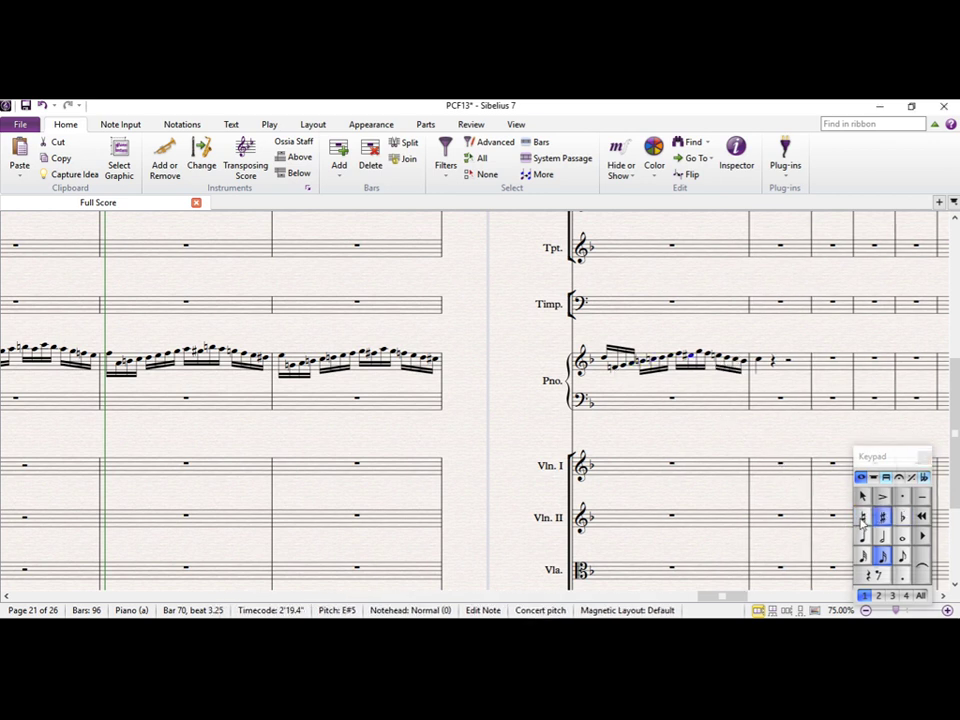
{"action": "left_click", "coordinate": [862, 517]}
{"action": "key", "text": "Right"}
{"action": "key", "text": "Right"}
{"action": "key", "text": "Right"}
{"action": "key", "text": "Right"}
{"action": "key", "text": "Right"}
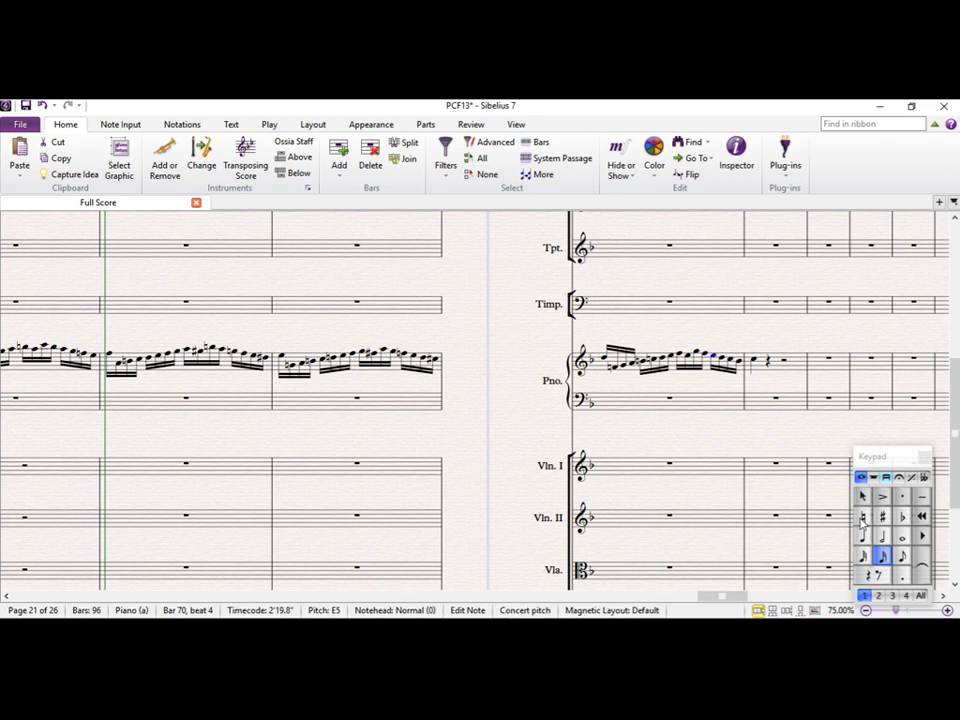
{"action": "key", "text": "Right"}
{"action": "key", "text": "Right"}
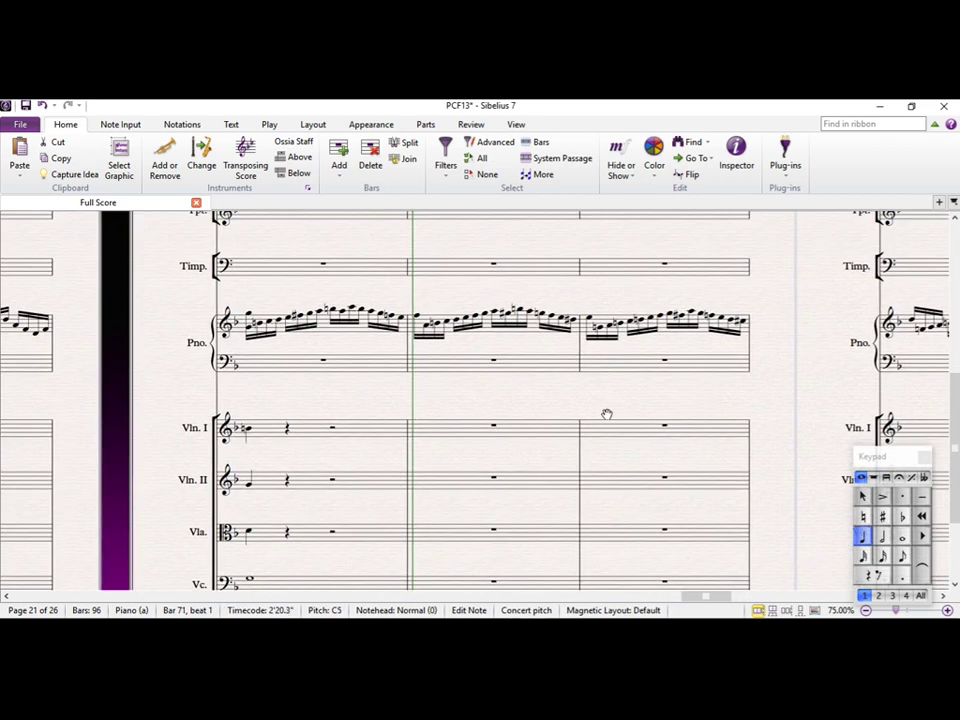
Play back the score starting from the first piano note of bar 67.
{"action": "left_click", "coordinate": [279, 341]}
{"action": "scroll", "coordinate": [280, 342], "scroll_direction": "up", "scroll_amount": 1}
{"action": "key", "text": "space"}
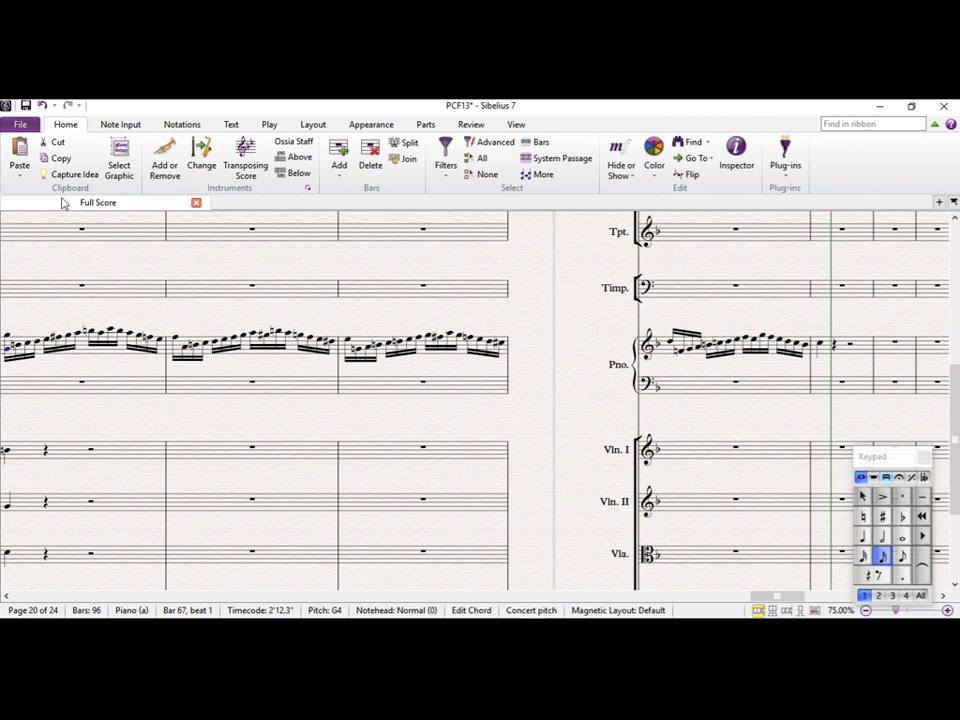
{"action": "left_click_drag", "start_coordinate": [88, 255], "coordinate": [319, 111]}
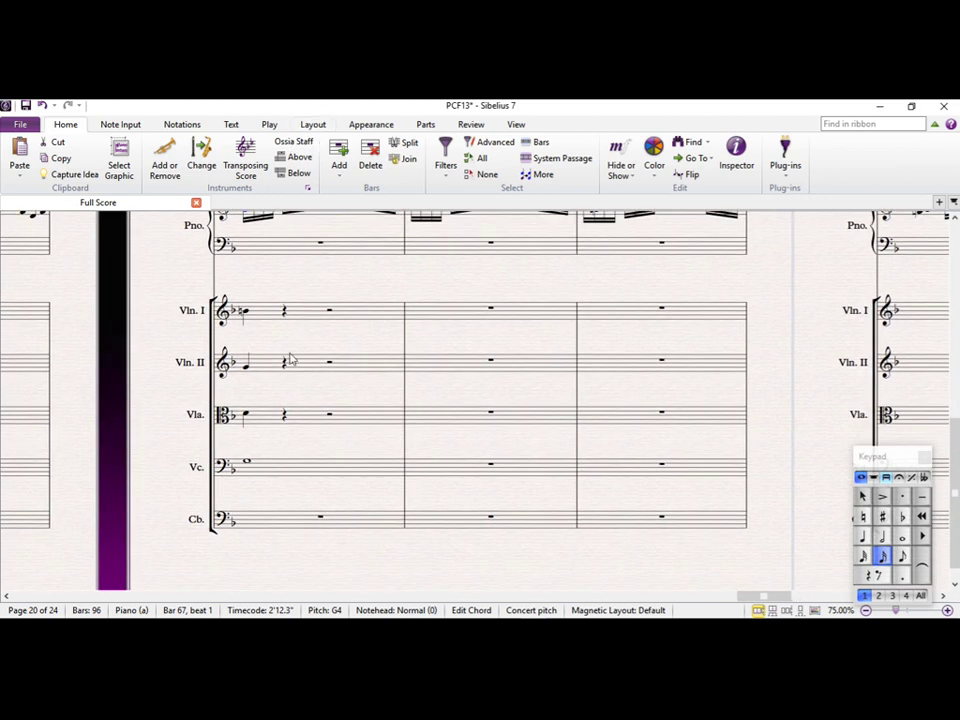
{"action": "left_click", "coordinate": [247, 465]}
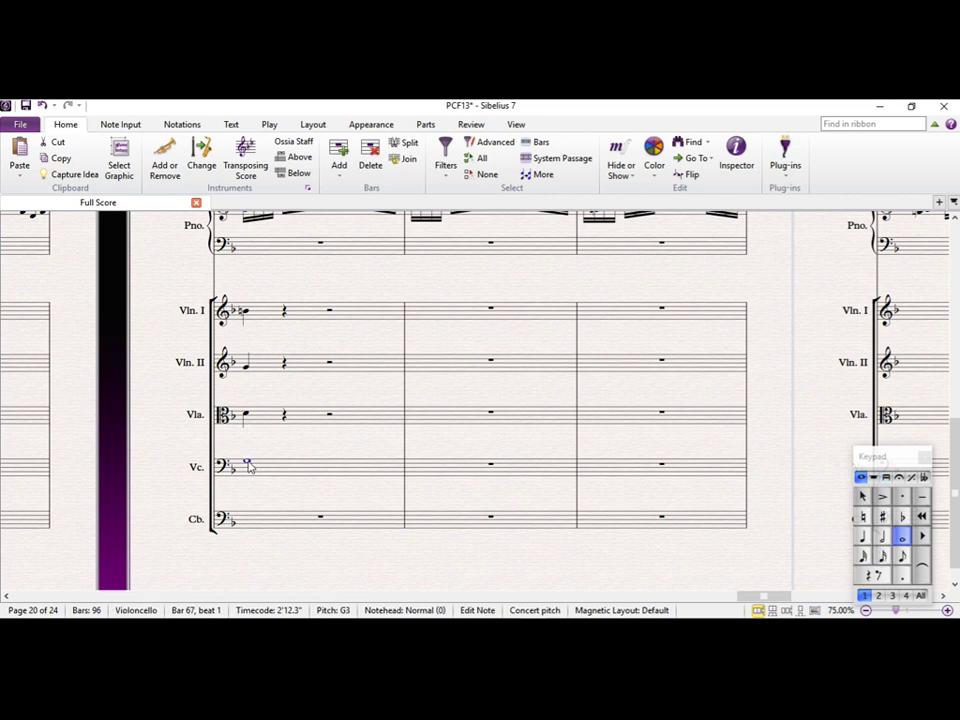
{"action": "scroll", "coordinate": [247, 465], "scroll_direction": "down", "scroll_amount": 2}
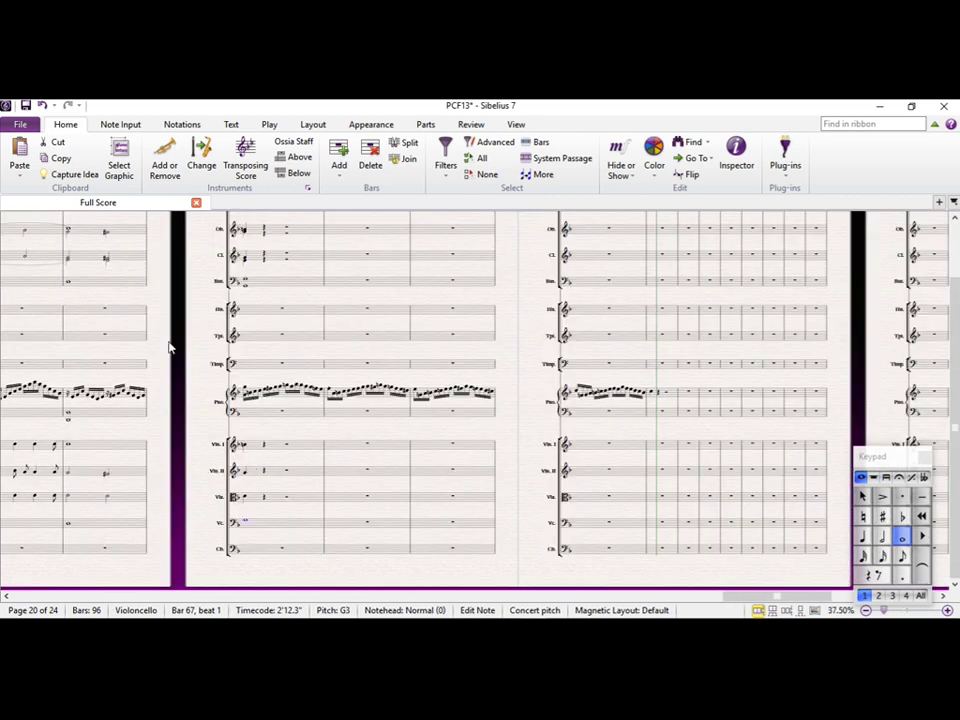
{"action": "left_click_drag", "start_coordinate": [249, 377], "coordinate": [133, 285]}
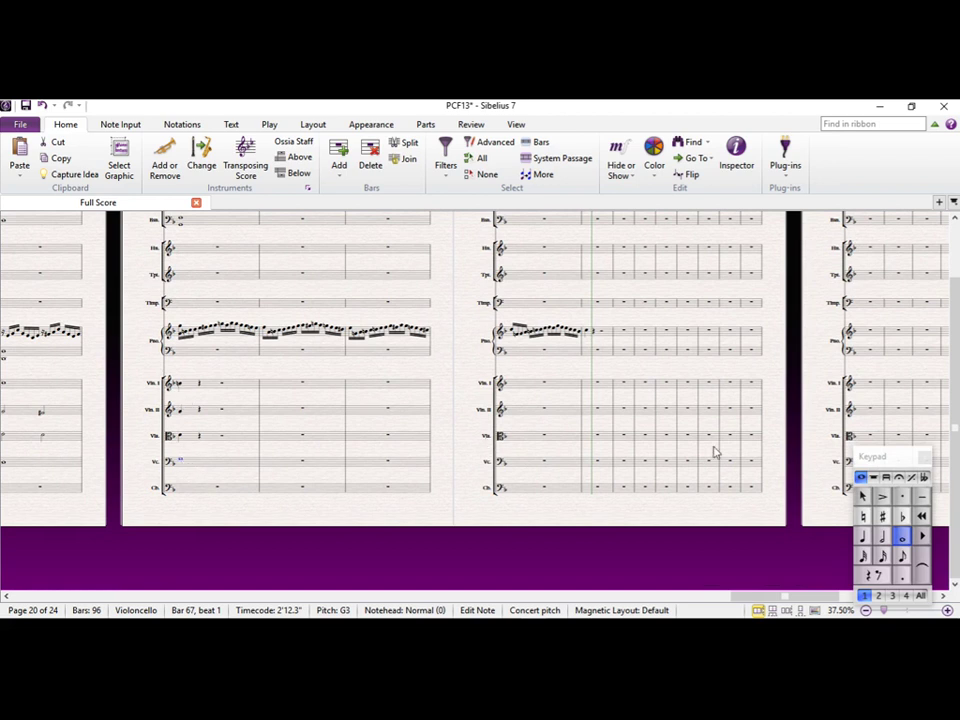
{"action": "key", "text": "4"}
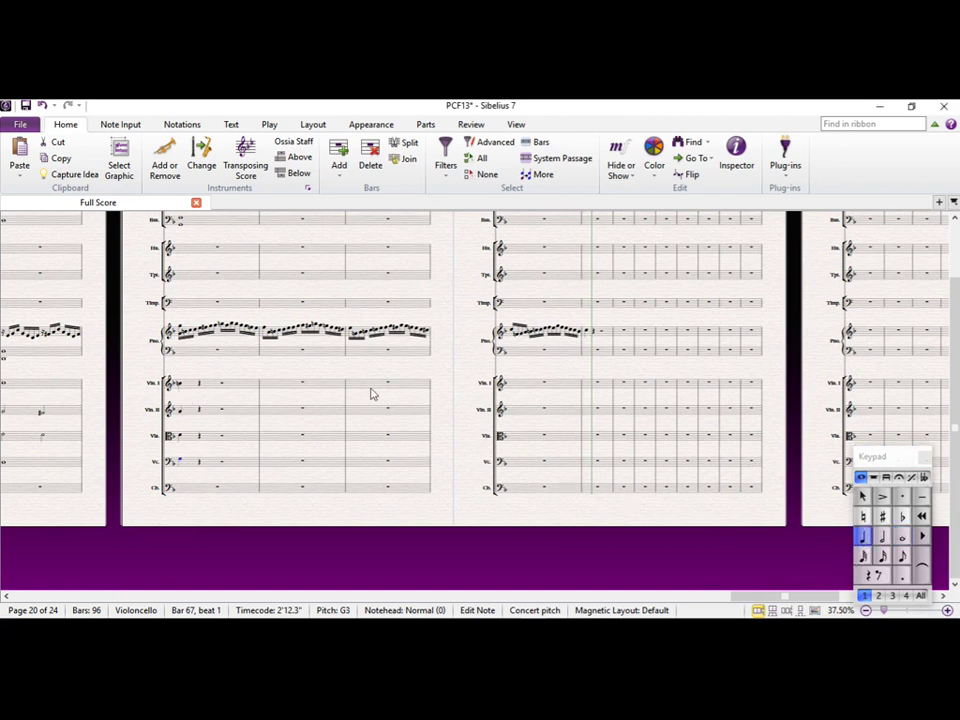
Select the bassoon's G2–G3 pedal in bar 67, then in bar 68.
{"action": "left_click_drag", "start_coordinate": [257, 300], "coordinate": [208, 427]}
{"action": "left_click", "coordinate": [180, 372]}
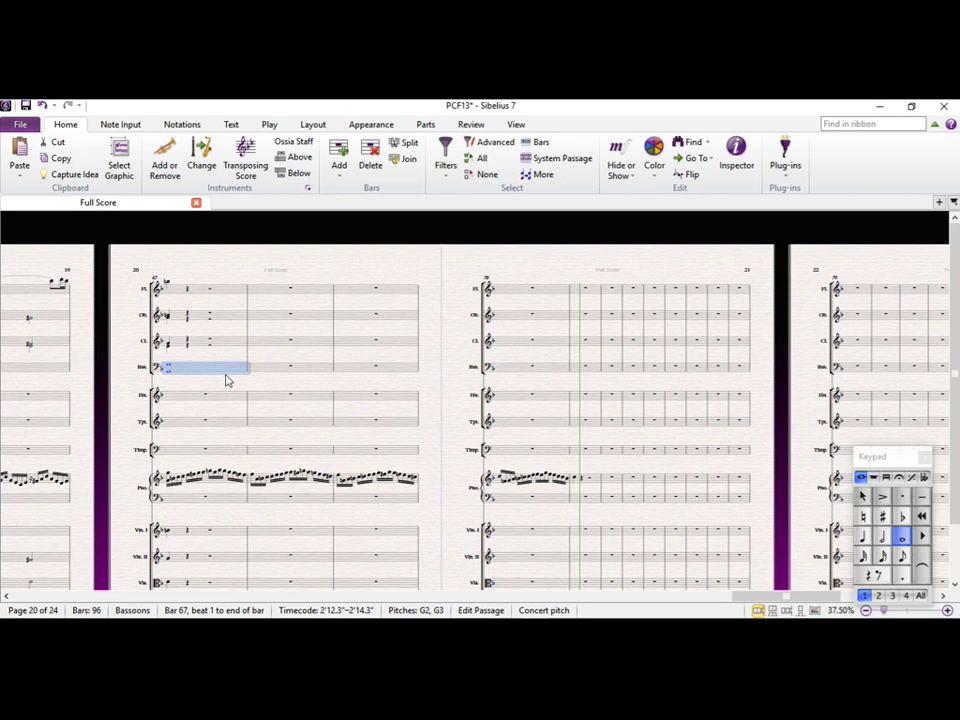
{"action": "left_click", "coordinate": [282, 368]}
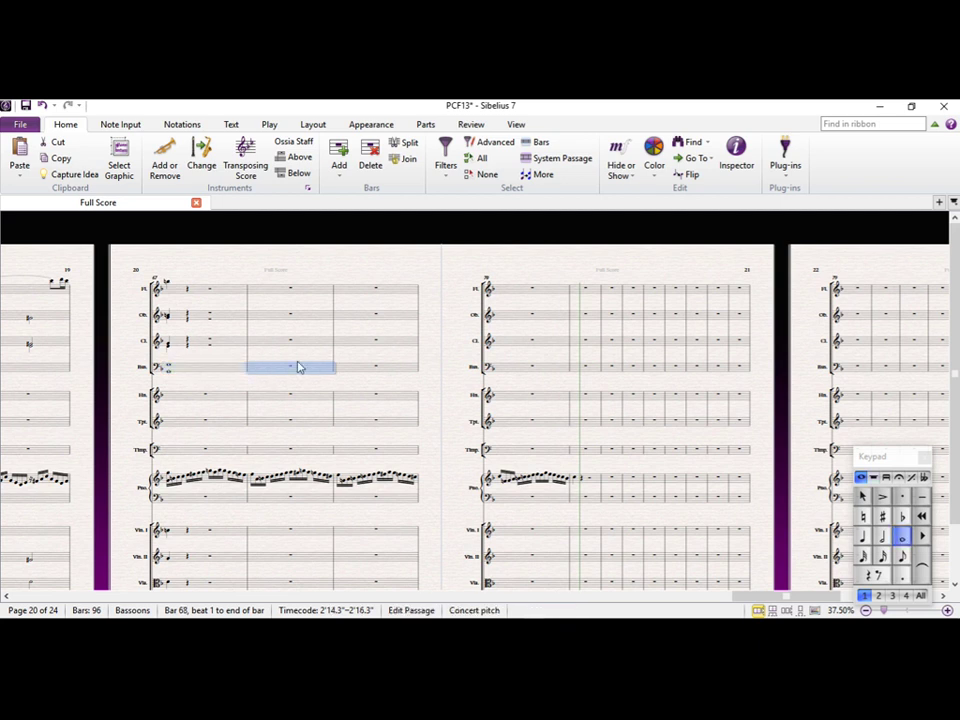
Repeat the bassoon's G2–G3 pedal into bars 69 and 70.
{"action": "key", "text": "r"}
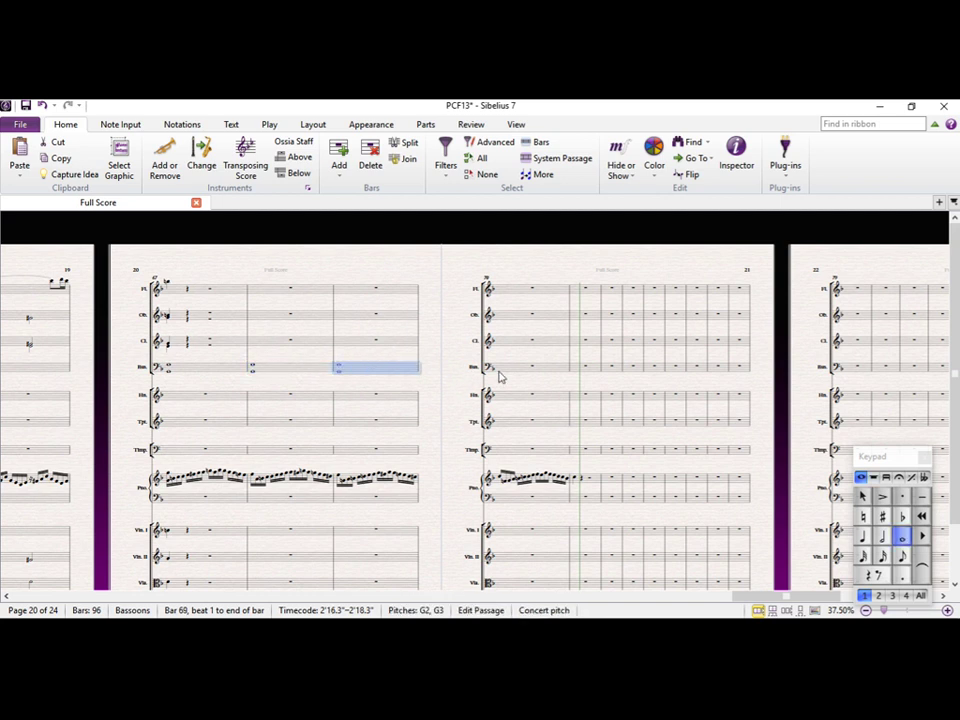
{"action": "key", "text": "r"}
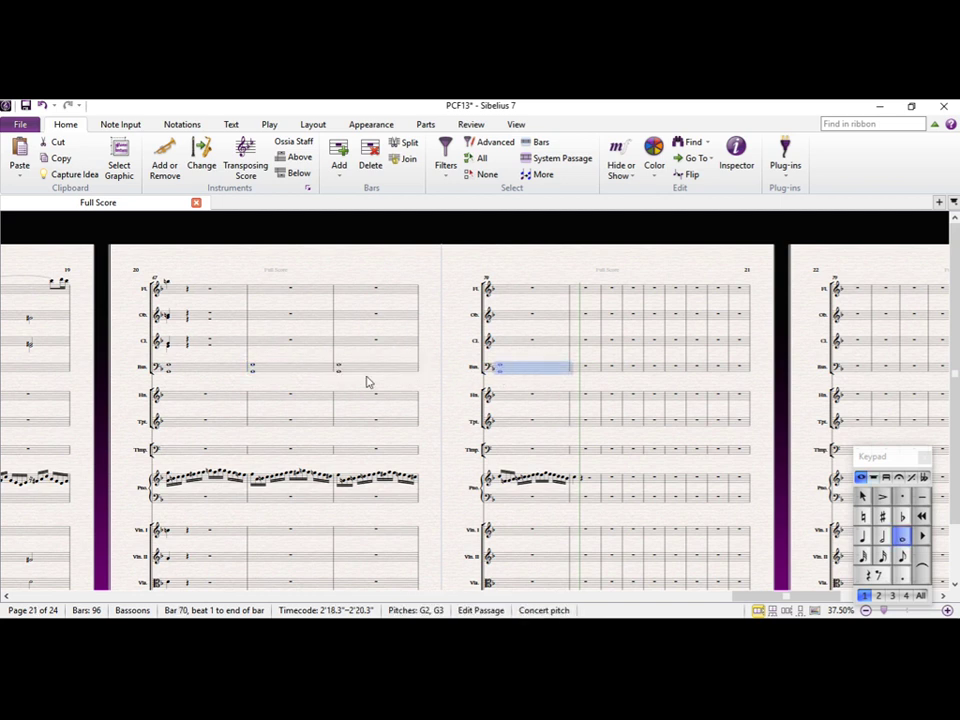
{"action": "key", "text": "Escape"}
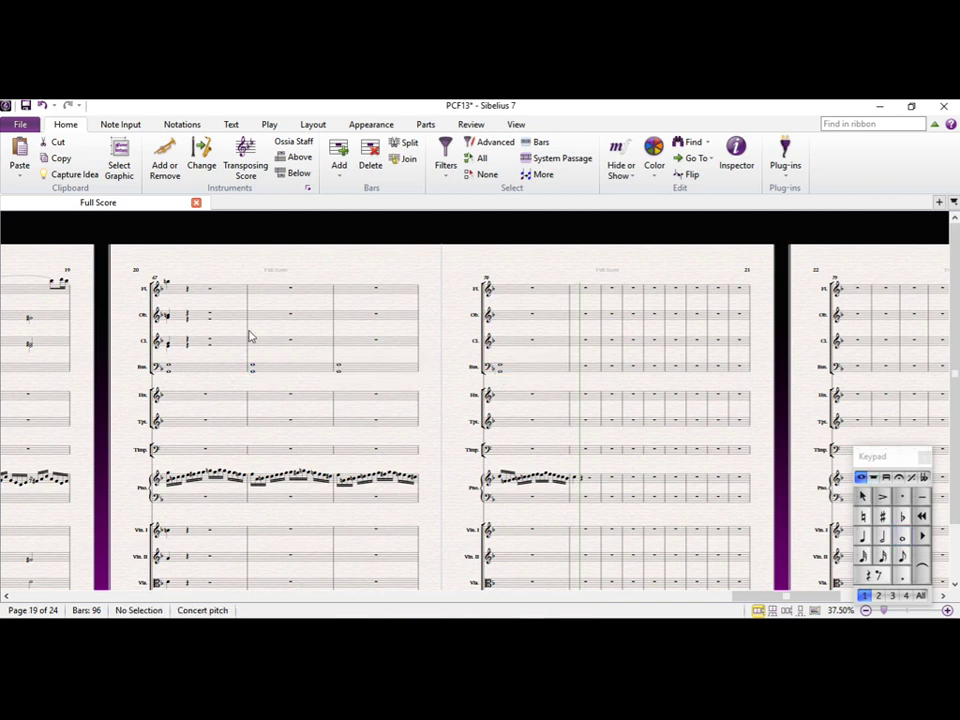
Shorten the flute's opening B5 in bar 67 to an eighth note.
{"action": "left_click", "coordinate": [168, 287]}
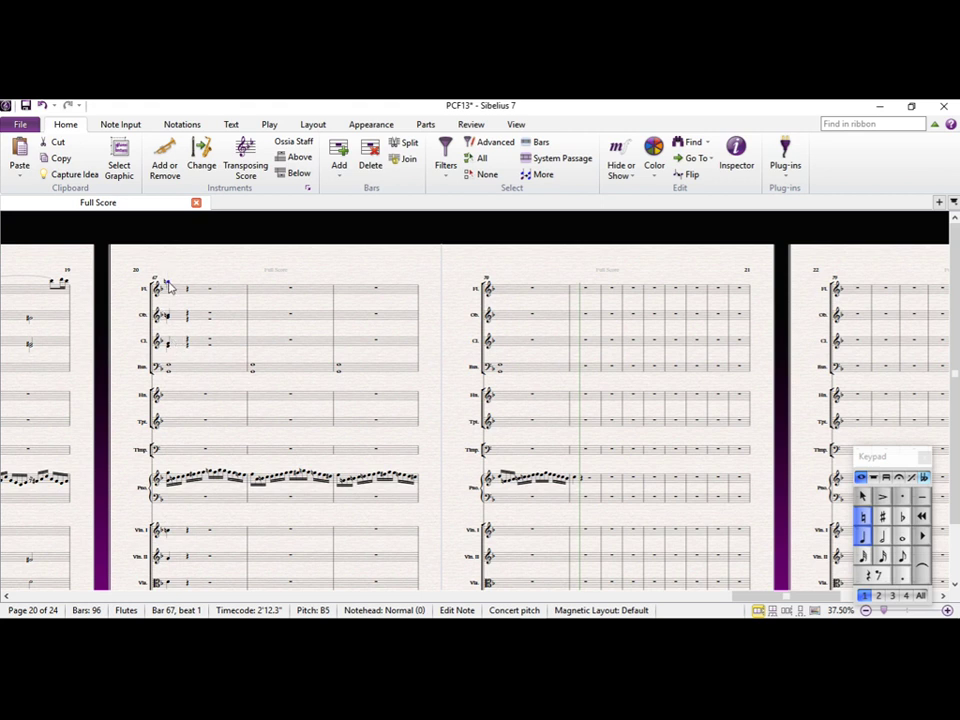
{"action": "key", "text": "2"}
{"action": "left_click", "coordinate": [62, 285]}
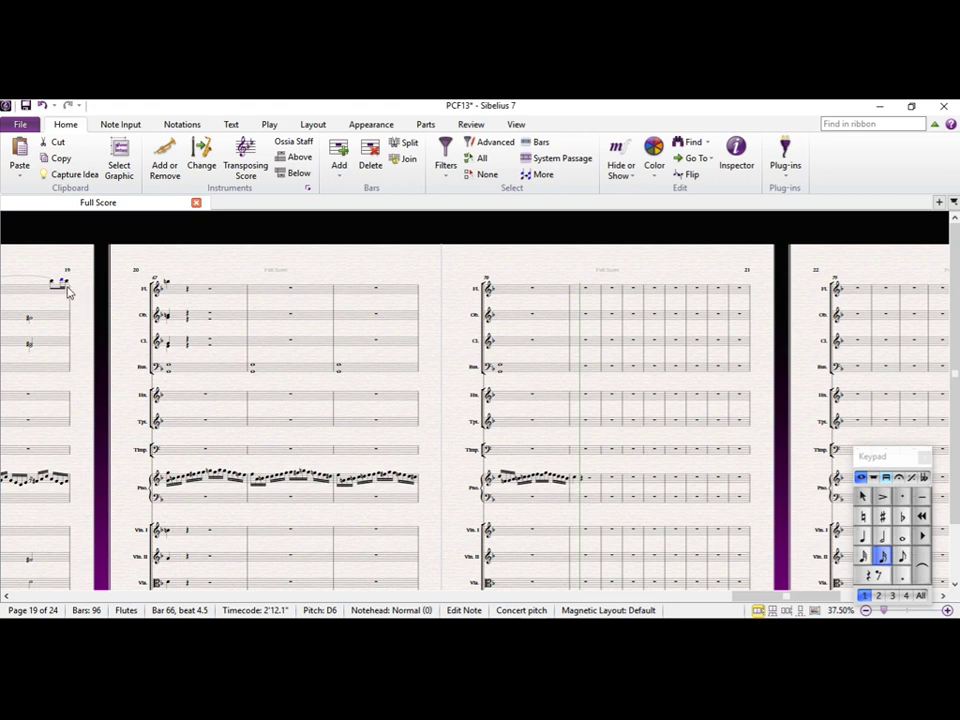
{"action": "left_click", "coordinate": [168, 286]}
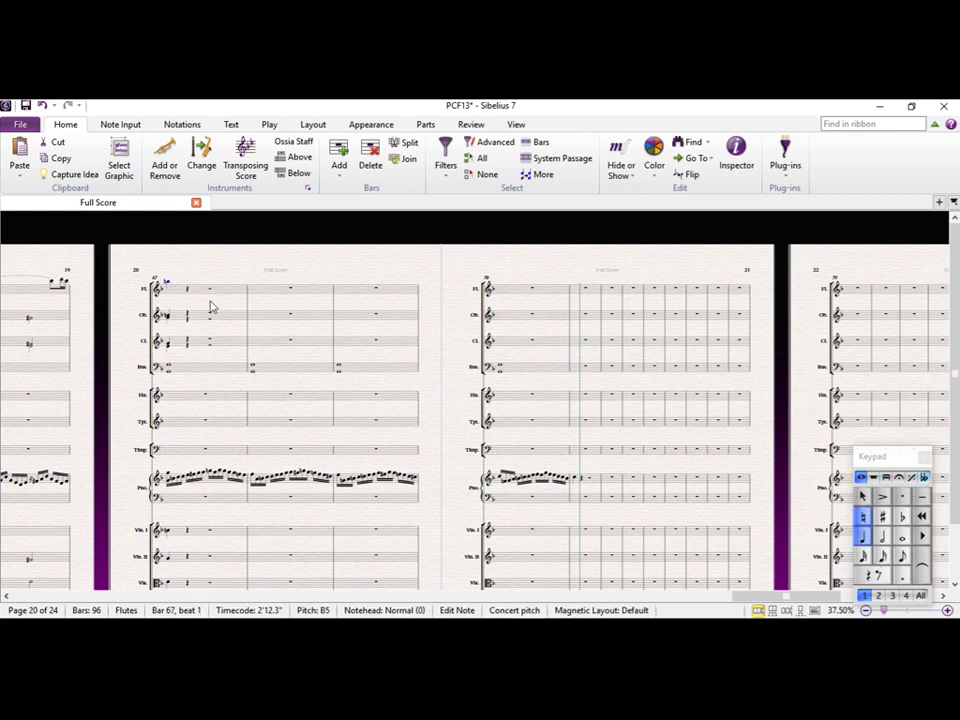
{"action": "left_click", "coordinate": [905, 560]}
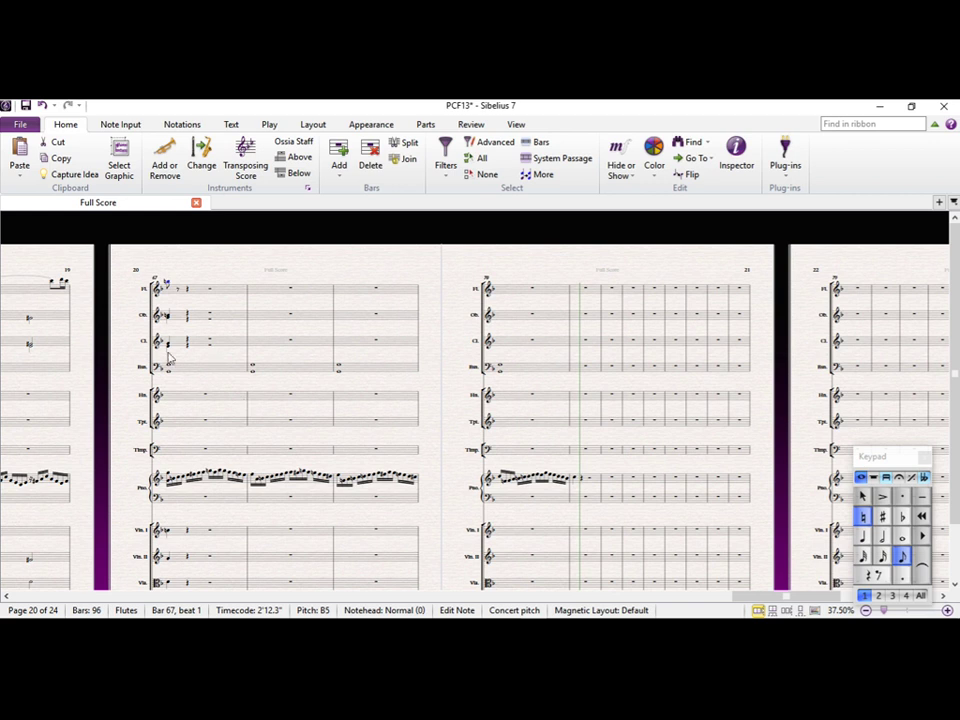
{"action": "left_click", "coordinate": [68, 292]}
{"action": "left_click", "coordinate": [63, 285]}
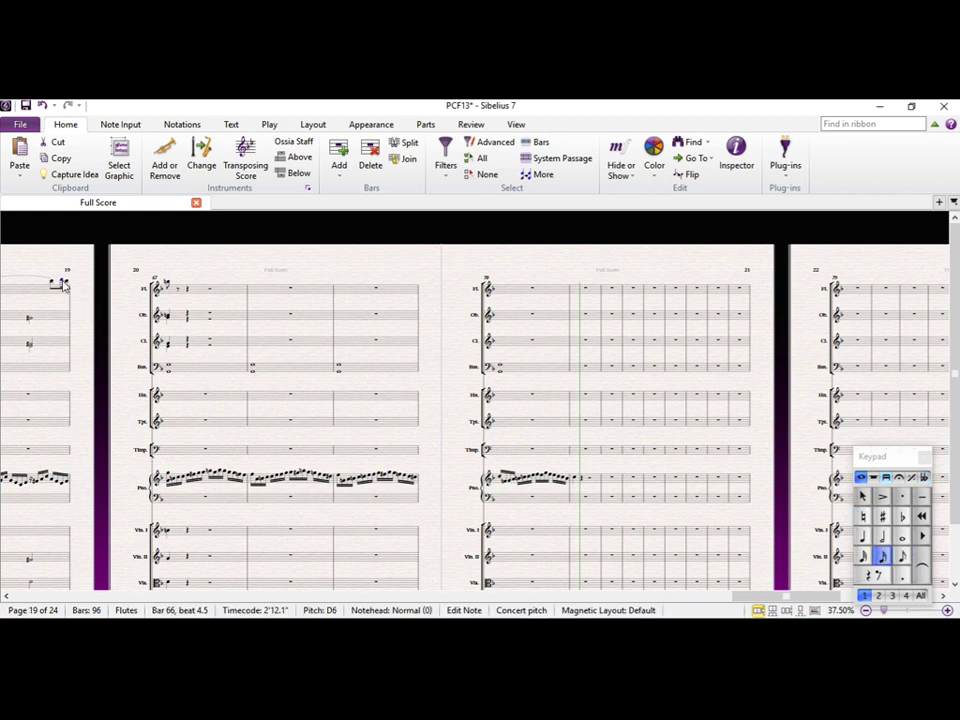
{"action": "key", "text": "Right"}
{"action": "key", "text": "Right"}
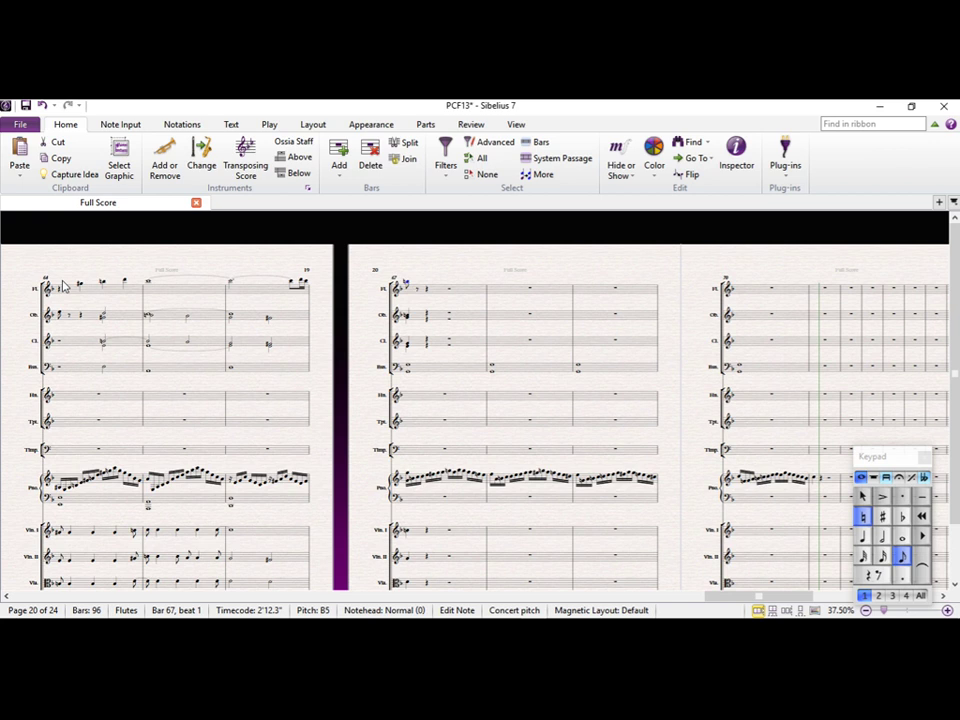
Enter an eighth-note G5 after the flute's B5, undoing an extra note.
{"action": "key", "text": "n"}
{"action": "key", "text": "g"}
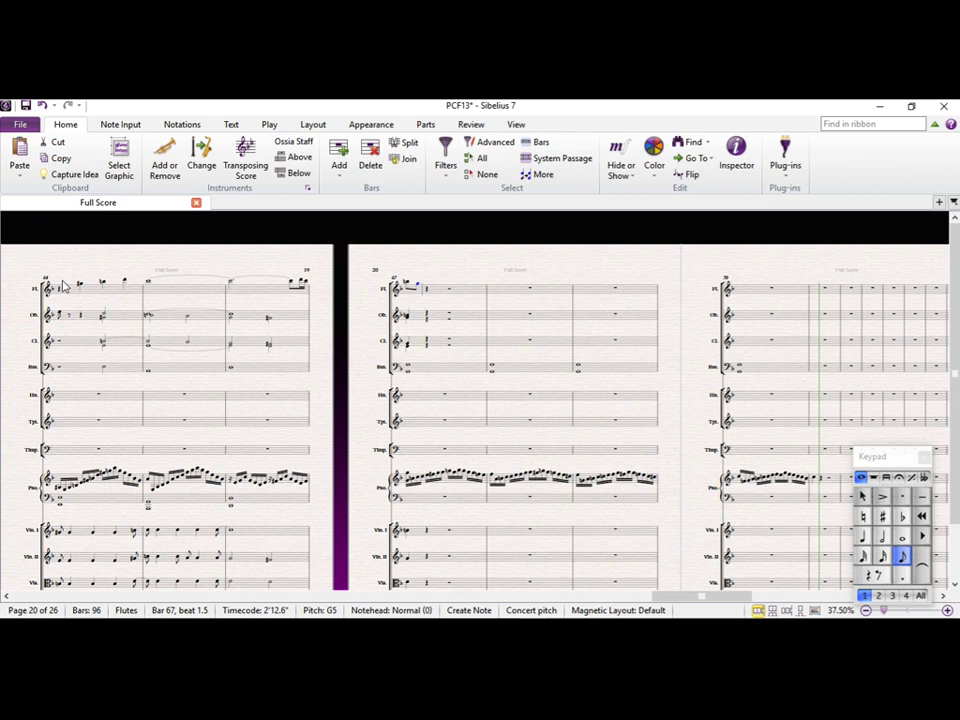
{"action": "key", "text": "g"}
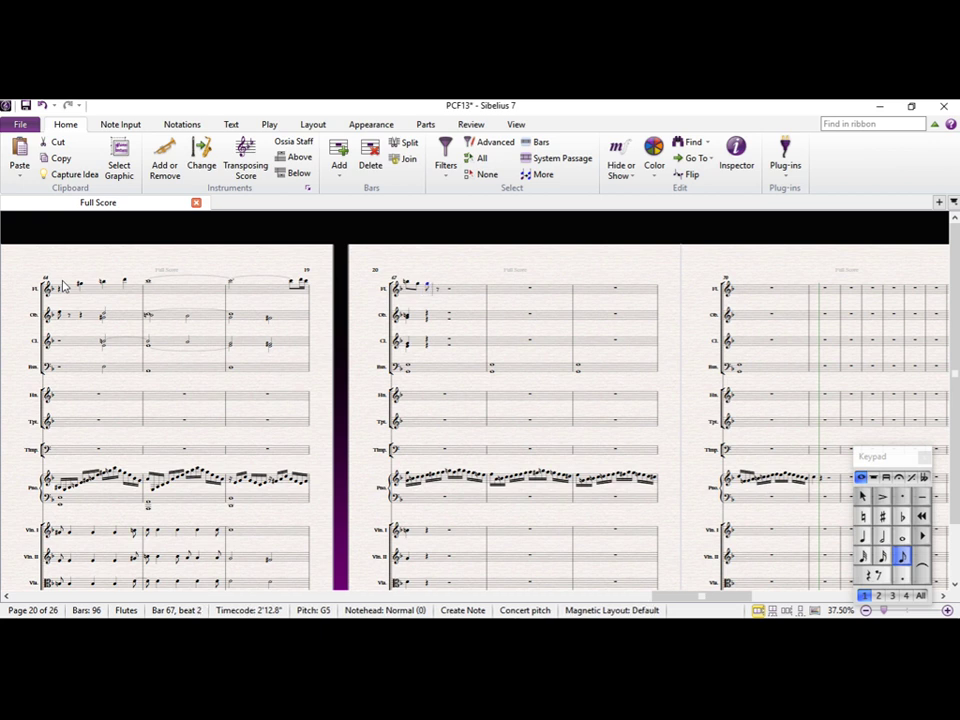
{"action": "key", "text": "ctrl+z"}
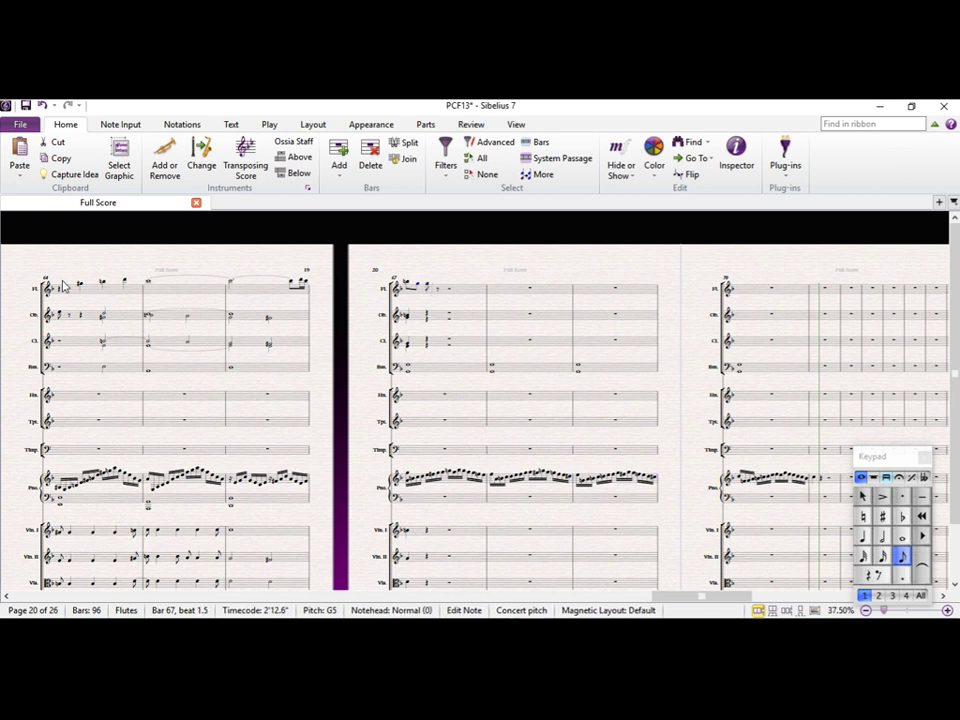
Enter the first new flute notes in bar 67, a D5 and a G5.
{"action": "key", "text": "d"}
{"action": "key", "text": "g"}
{"action": "key", "text": "ctrl+equal"}
{"action": "key", "text": "ctrl+equal"}
{"action": "key", "text": "ctrl+equal"}
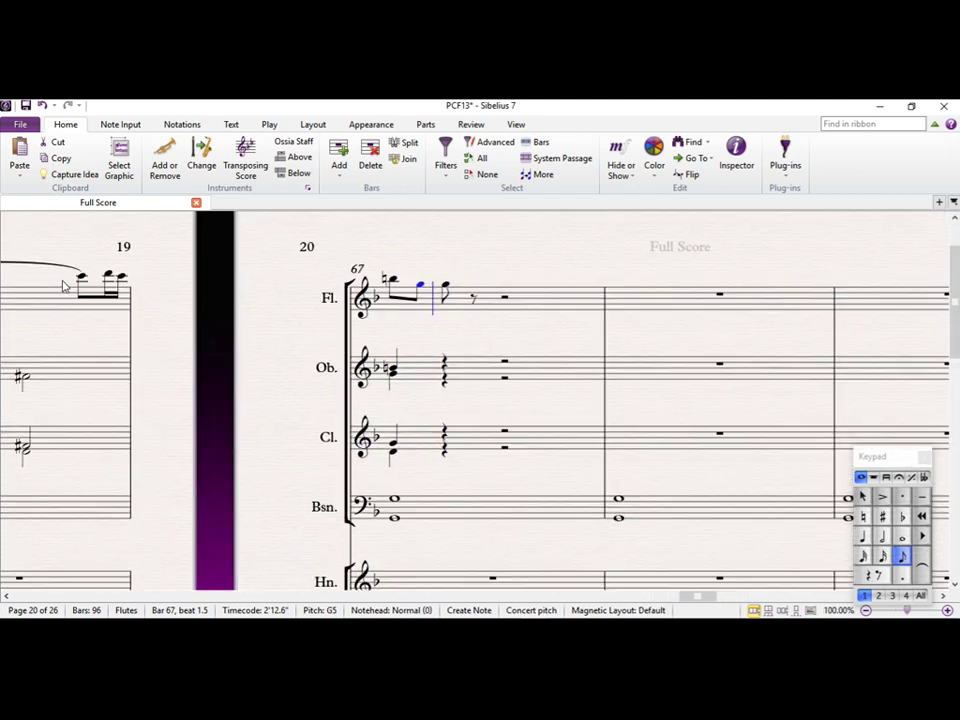
{"action": "key", "text": "g"}
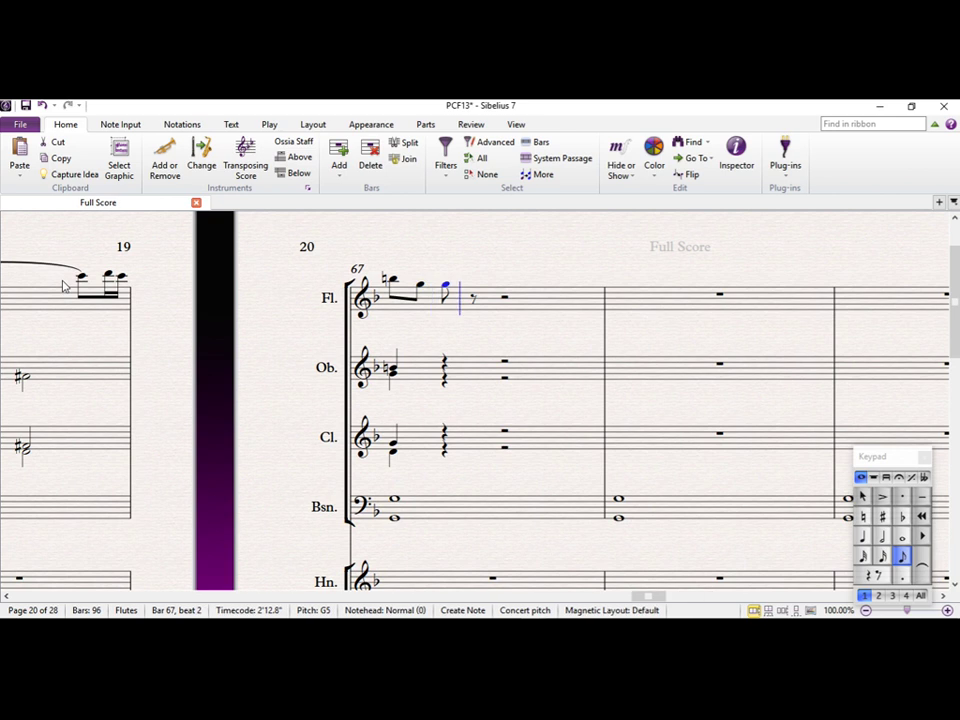
{"action": "key", "text": "Escape"}
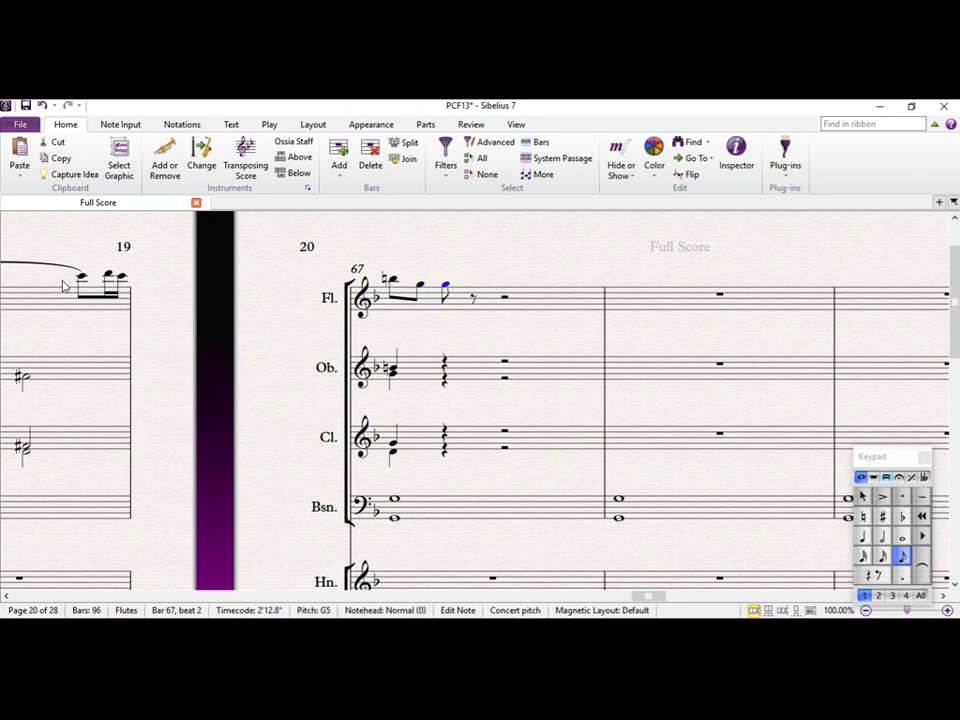
Re-enter beat 2 as D5, followed by a B-flat 4 eighth on beat 2.5.
{"action": "key", "text": "Left"}
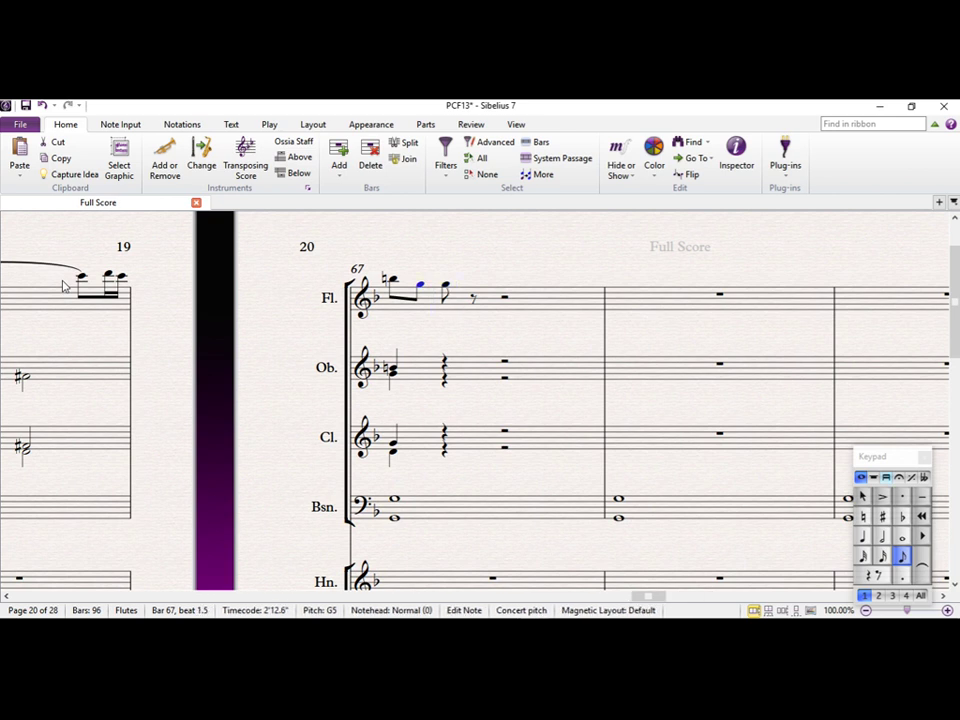
{"action": "key", "text": "n"}
{"action": "key", "text": "d"}
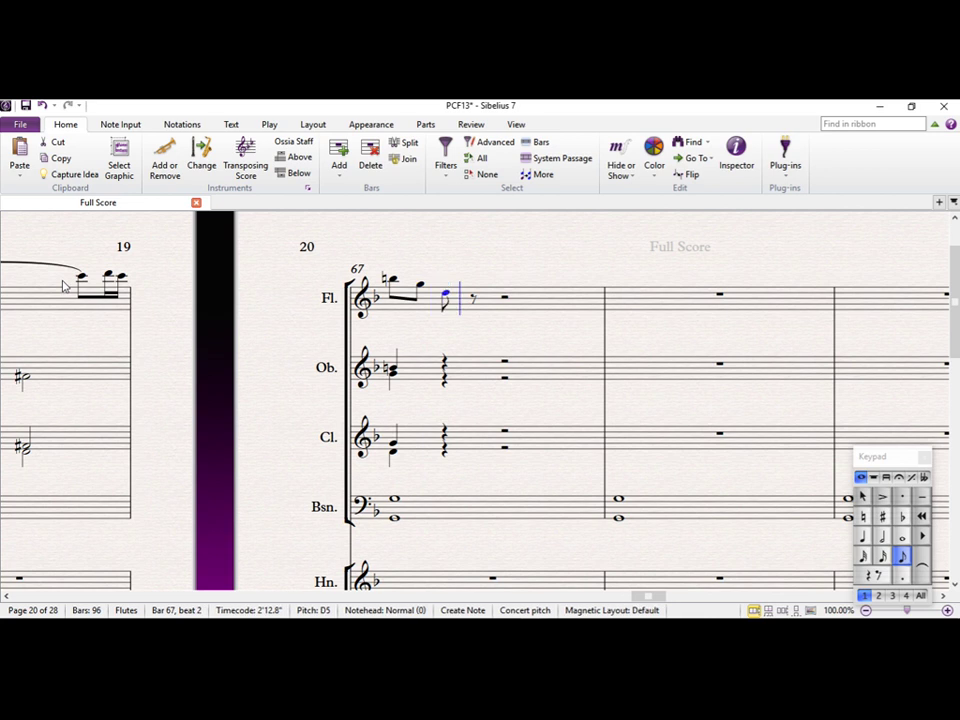
{"action": "key", "text": "b"}
{"action": "key", "text": "b"}
{"action": "key", "text": "Escape"}
{"action": "key", "text": "Left"}
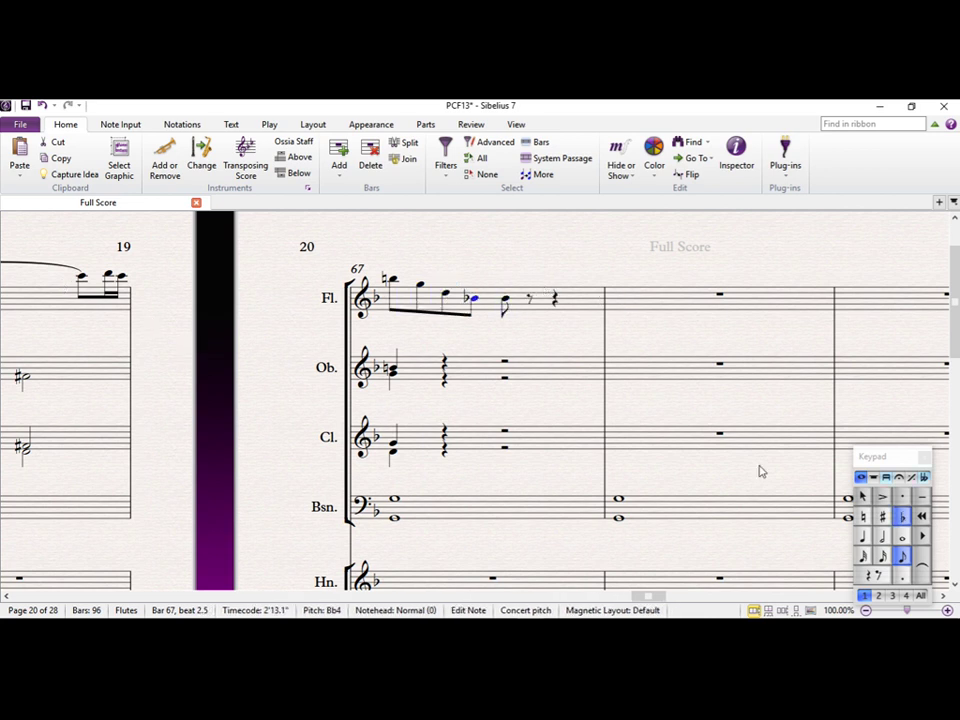
Make the beat-2.5 and beat-3 flute notes B naturals.
{"action": "left_click", "coordinate": [862, 516]}
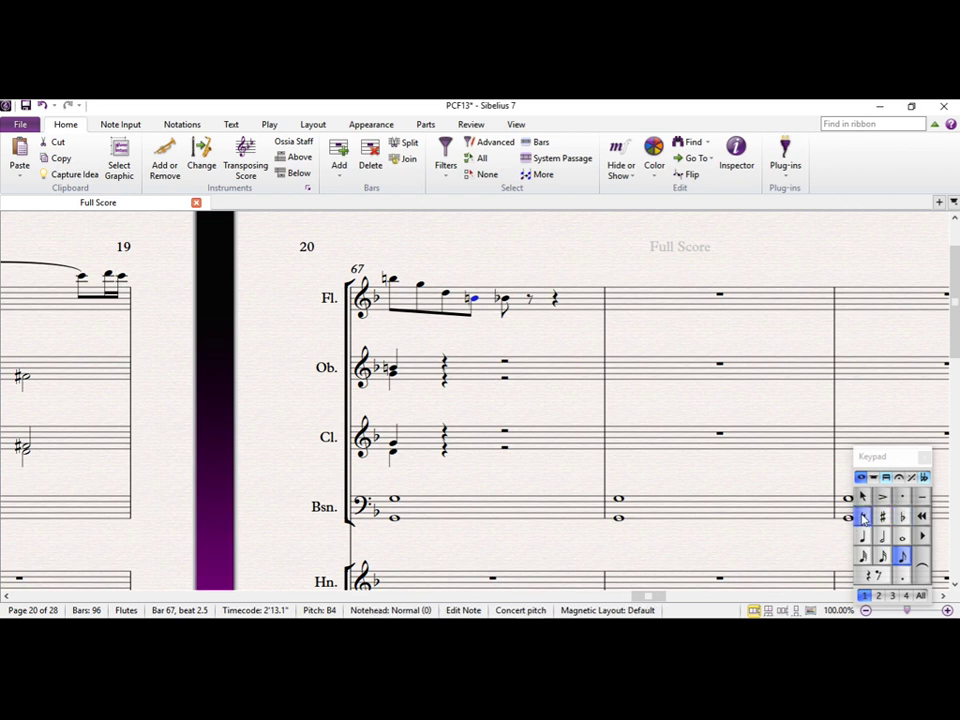
{"action": "key", "text": "Right"}
{"action": "left_click", "coordinate": [862, 516]}
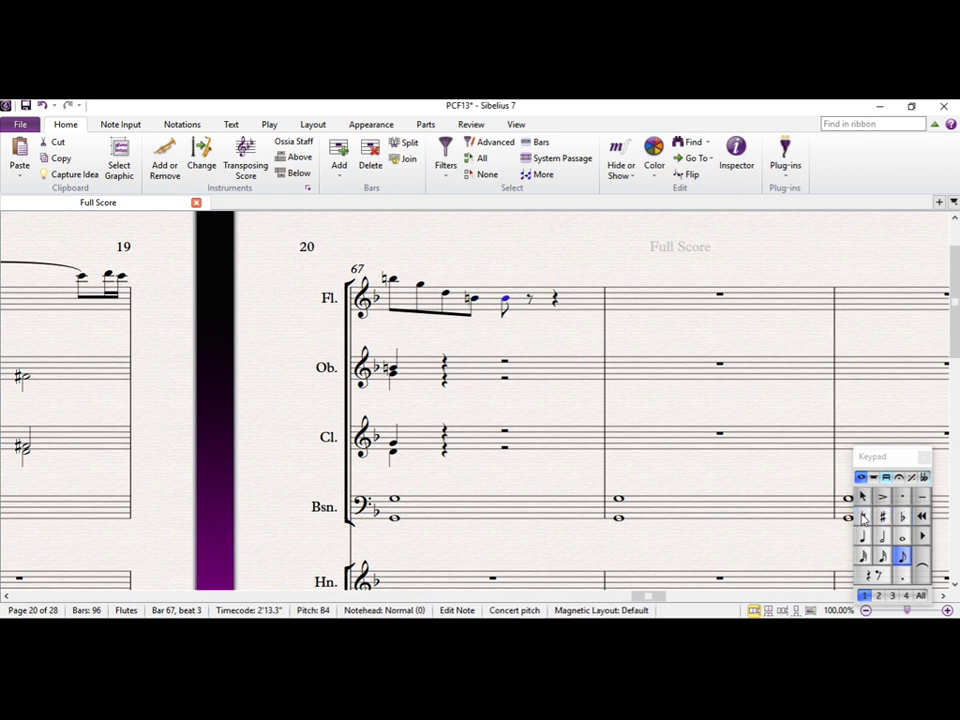
{"action": "key", "text": "Escape"}
Add a quarter-note C6 on beat 4, then select the whole flute bar 67.
{"action": "key", "text": "4"}
{"action": "left_click", "coordinate": [556, 298]}
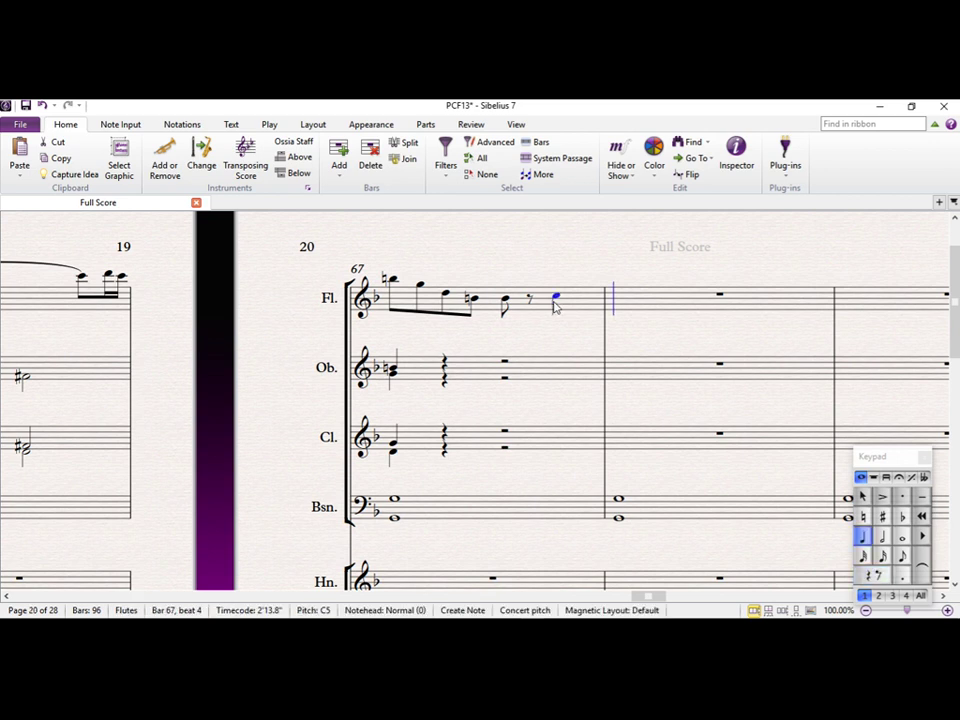
{"action": "key", "text": "ctrl+Up"}
{"action": "key", "text": "Escape"}
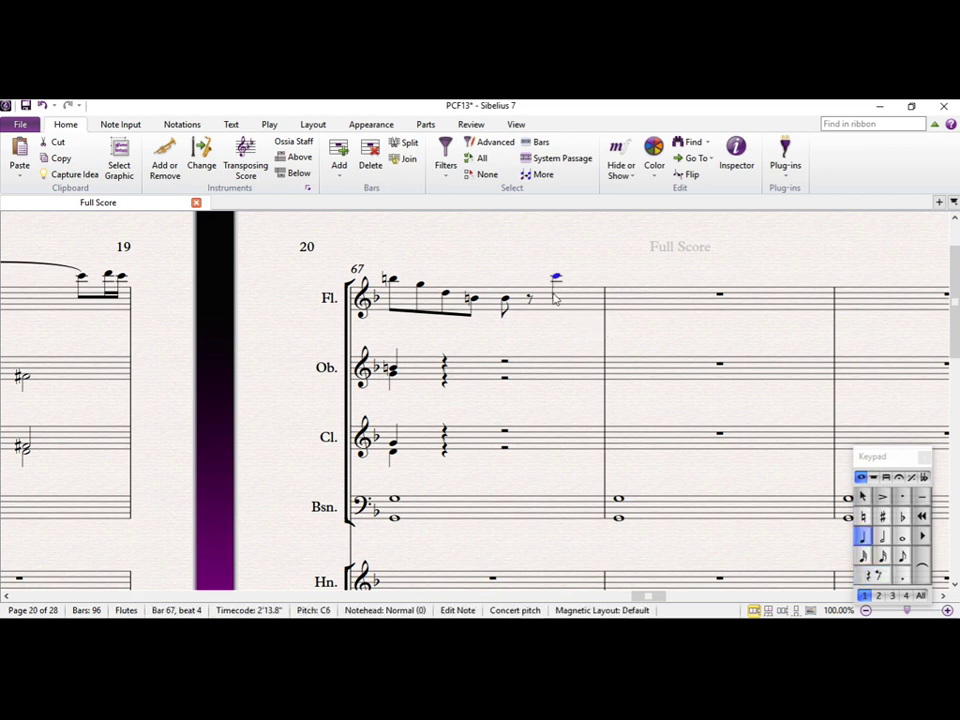
{"action": "left_click", "coordinate": [586, 307]}
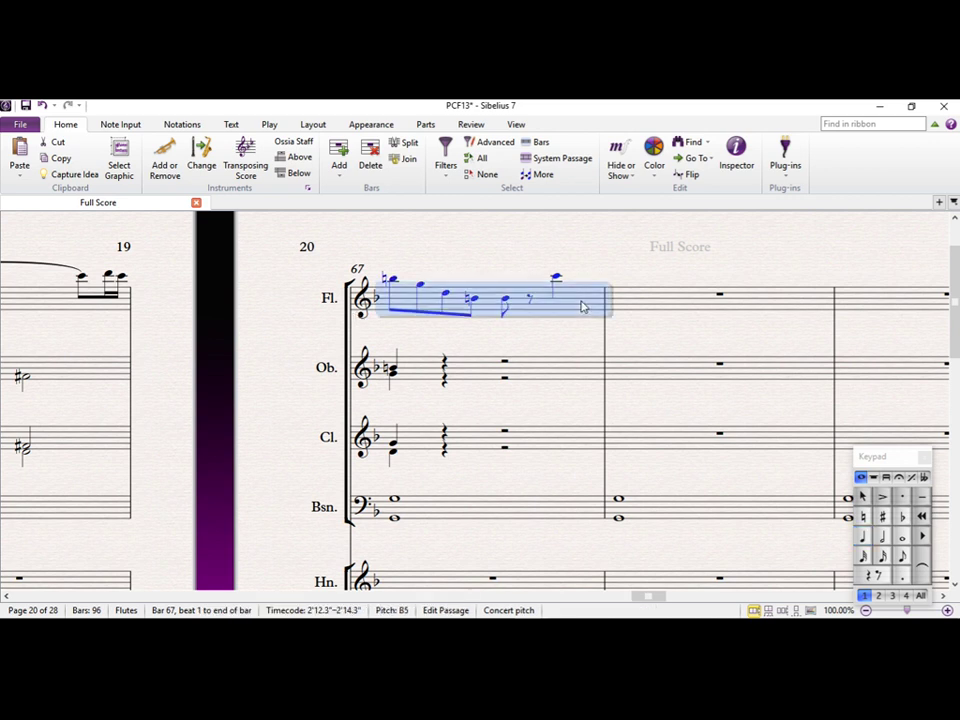
Paste bar 67's figure into flute bar 68 and remove the sharp from its first note.
{"action": "left_click", "coordinate": [651, 307]}
{"action": "key", "text": "ctrl+v"}
{"action": "key", "text": "Escape"}
{"action": "left_click", "coordinate": [619, 284]}
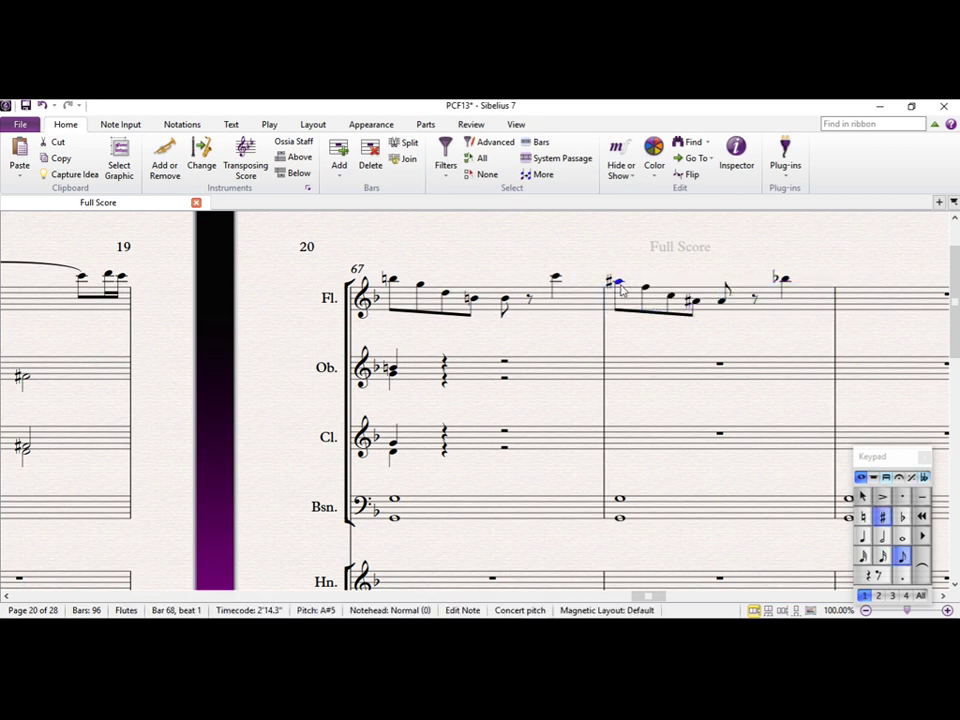
{"action": "key", "text": "8"}
{"action": "key", "text": "Right"}
{"action": "key", "text": "Right"}
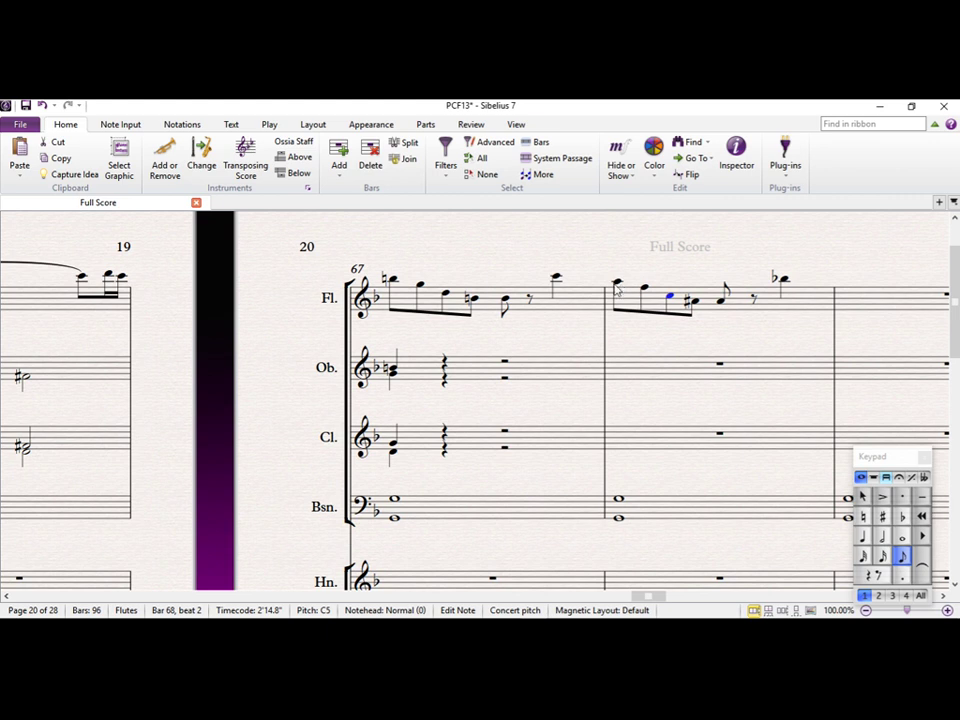
{"action": "left_click", "coordinate": [448, 296]}
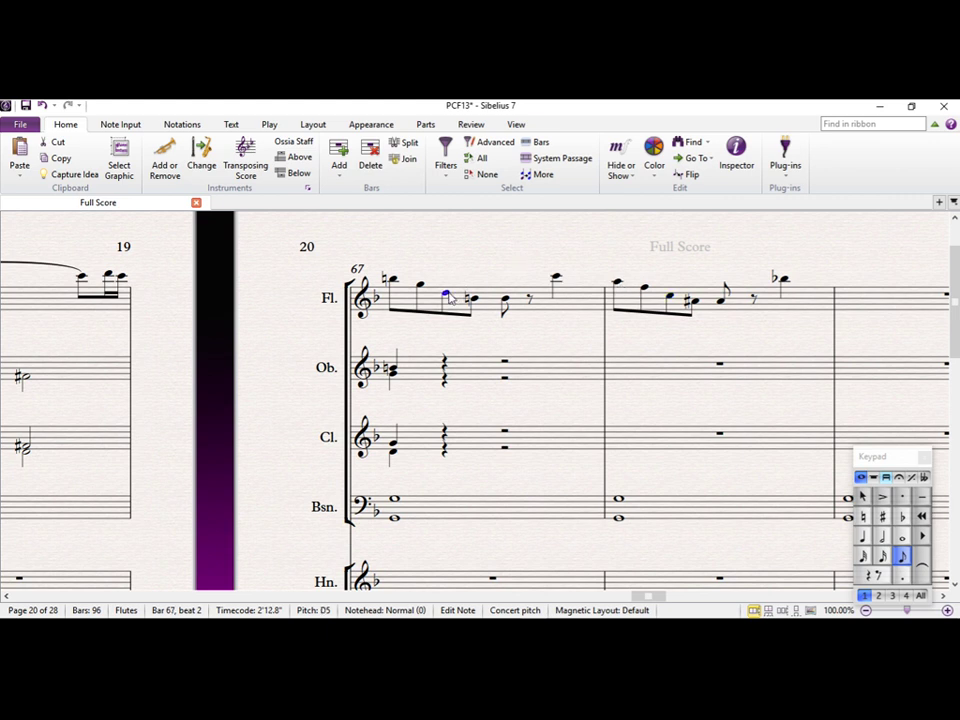
{"action": "left_click", "coordinate": [505, 302]}
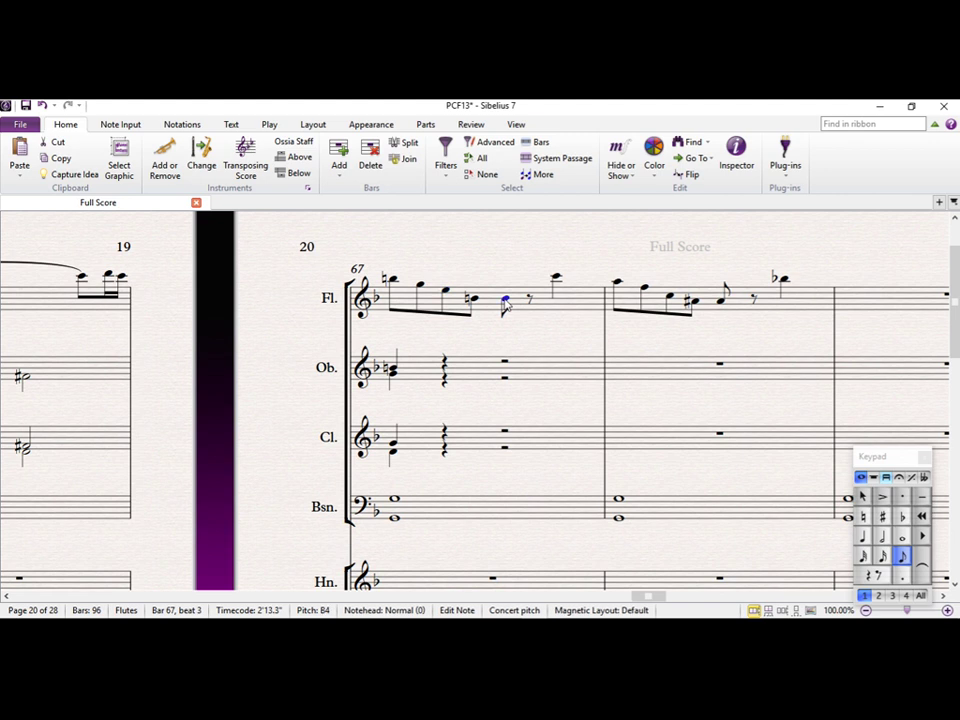
{"action": "left_click", "coordinate": [557, 279]}
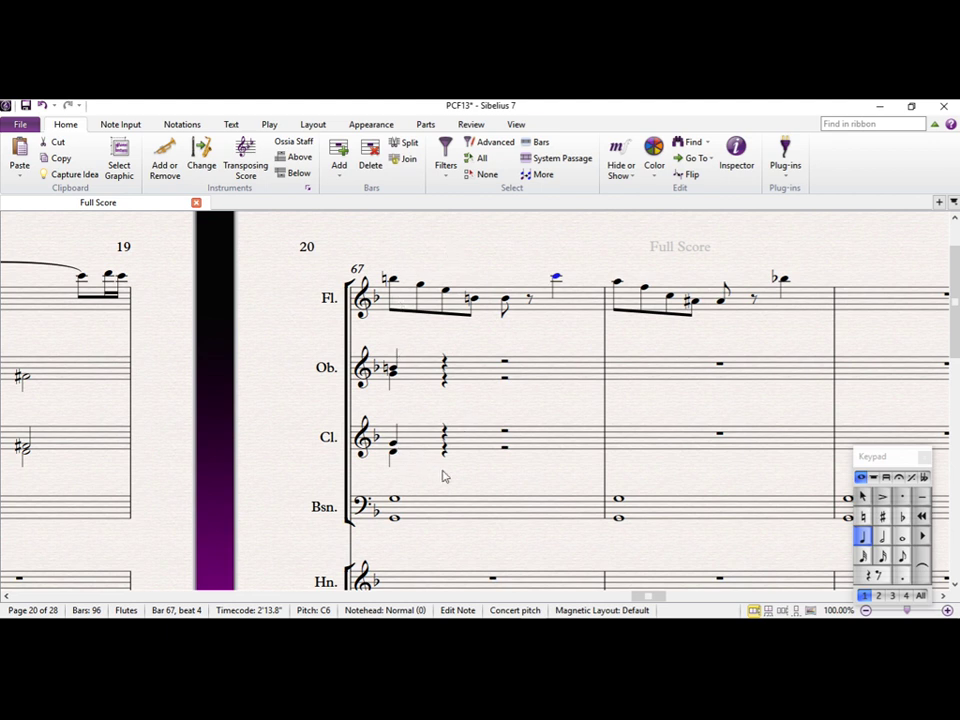
{"action": "left_click", "coordinate": [391, 281]}
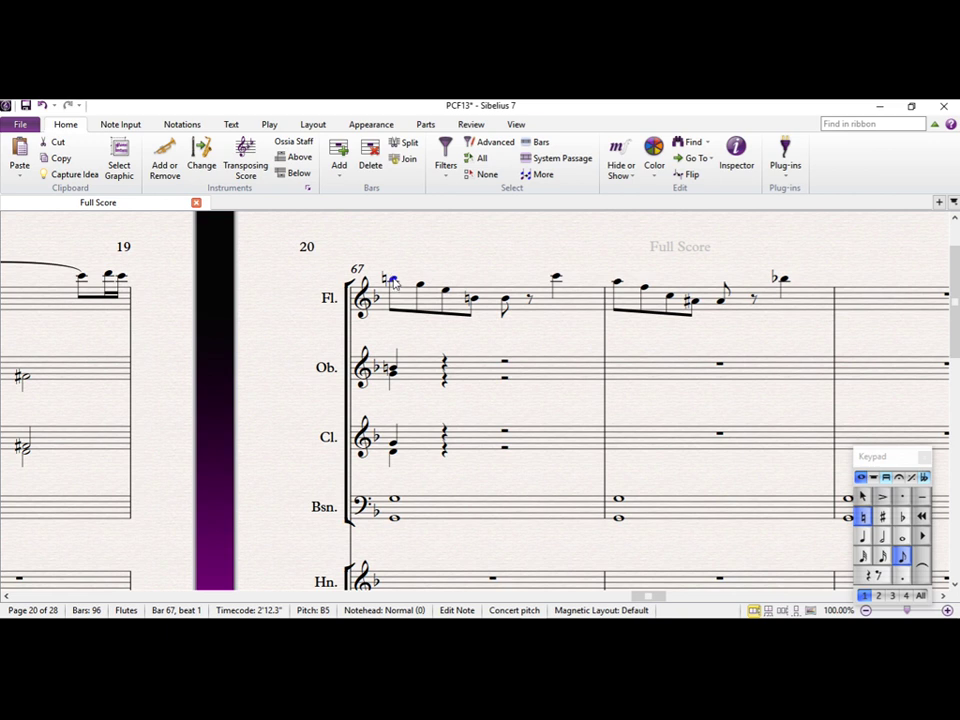
Make bar 67's beat-3 B4 flute note a quarter note.
{"action": "left_click", "coordinate": [446, 294]}
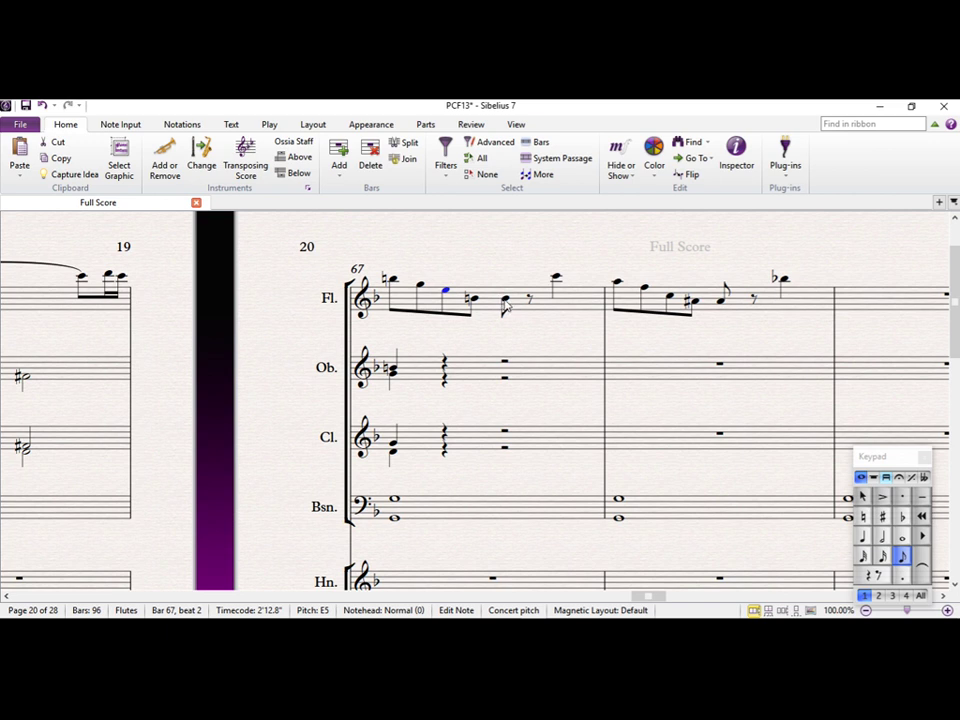
{"action": "left_click", "coordinate": [505, 301]}
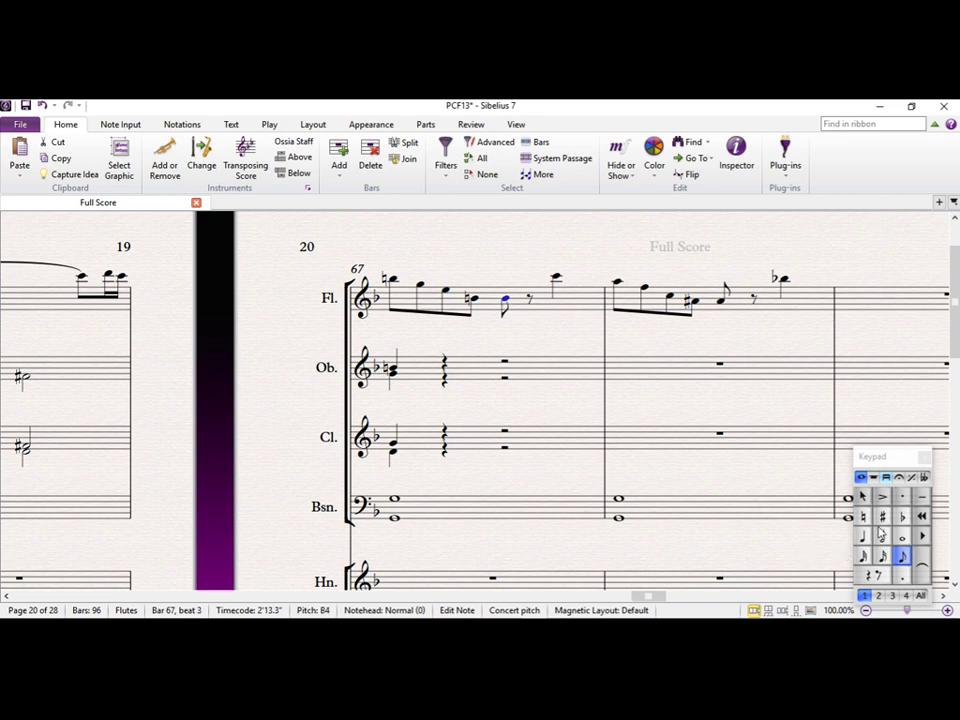
{"action": "key", "text": "4"}
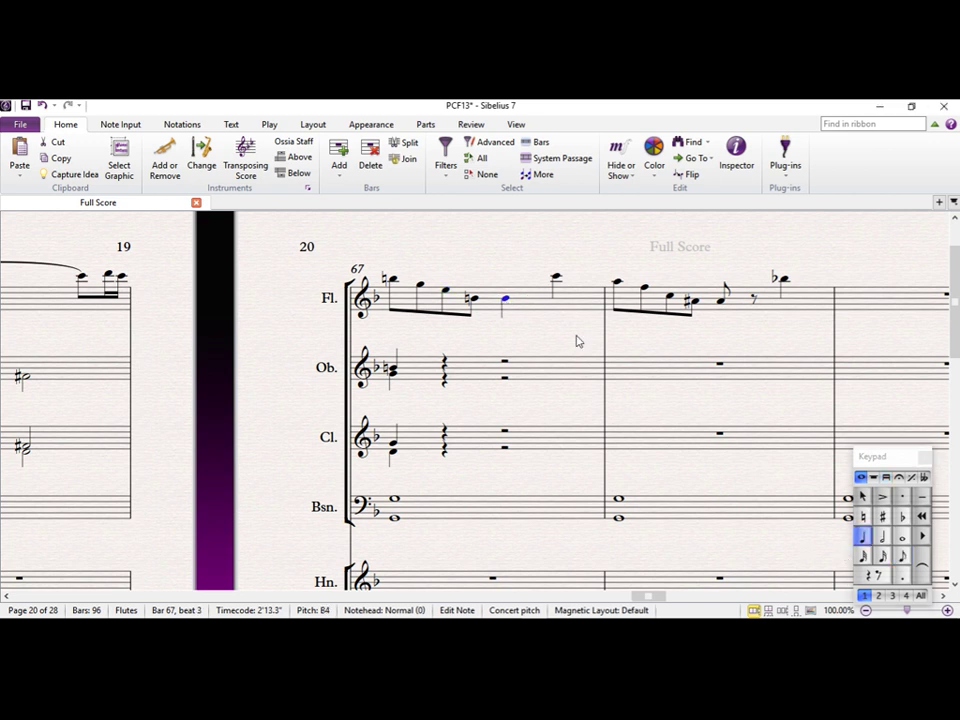
{"action": "left_click", "coordinate": [556, 278]}
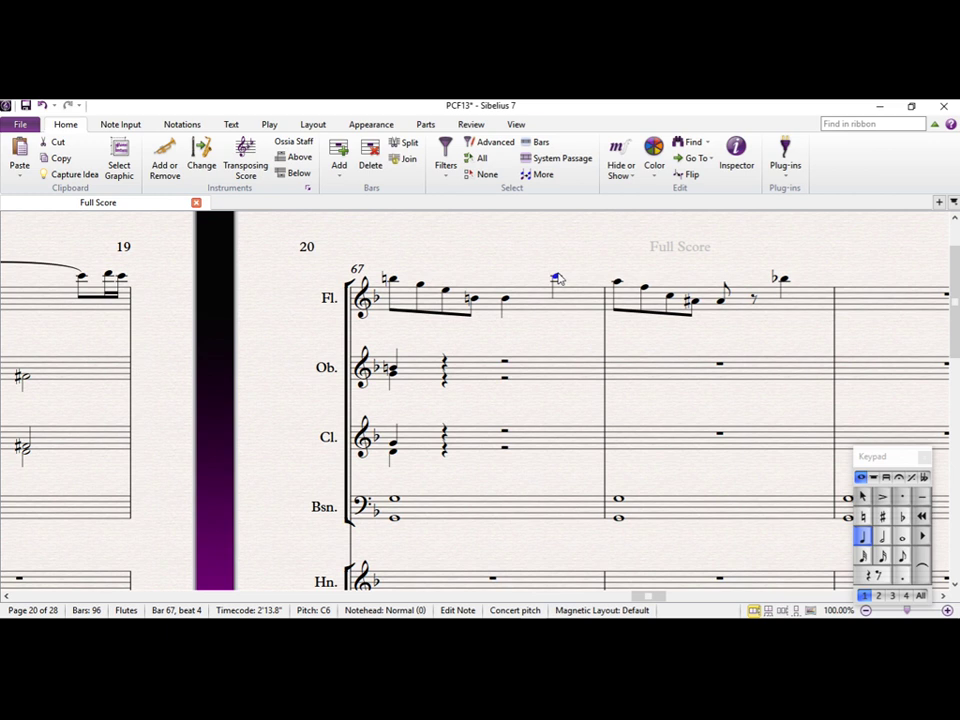
Lengthen bar 68's beat-3 A4 to a quarter and make its beat-4 B-flat 5 a B natural.
{"action": "left_click", "coordinate": [617, 283]}
{"action": "key", "text": "Right"}
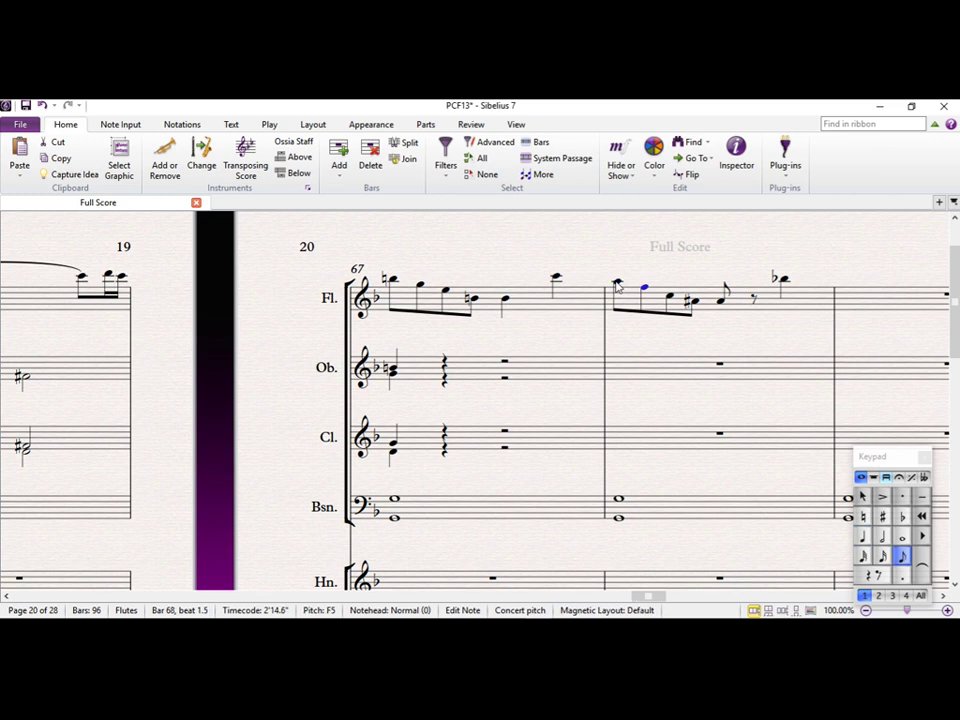
{"action": "key", "text": "Right"}
{"action": "key", "text": "Right"}
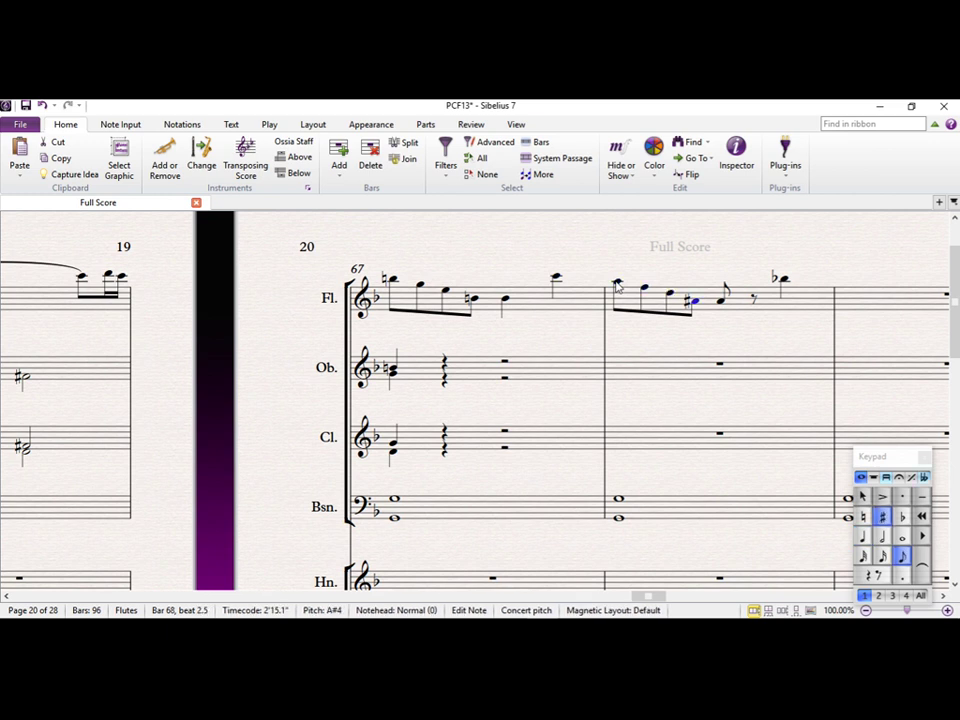
{"action": "key", "text": "Right"}
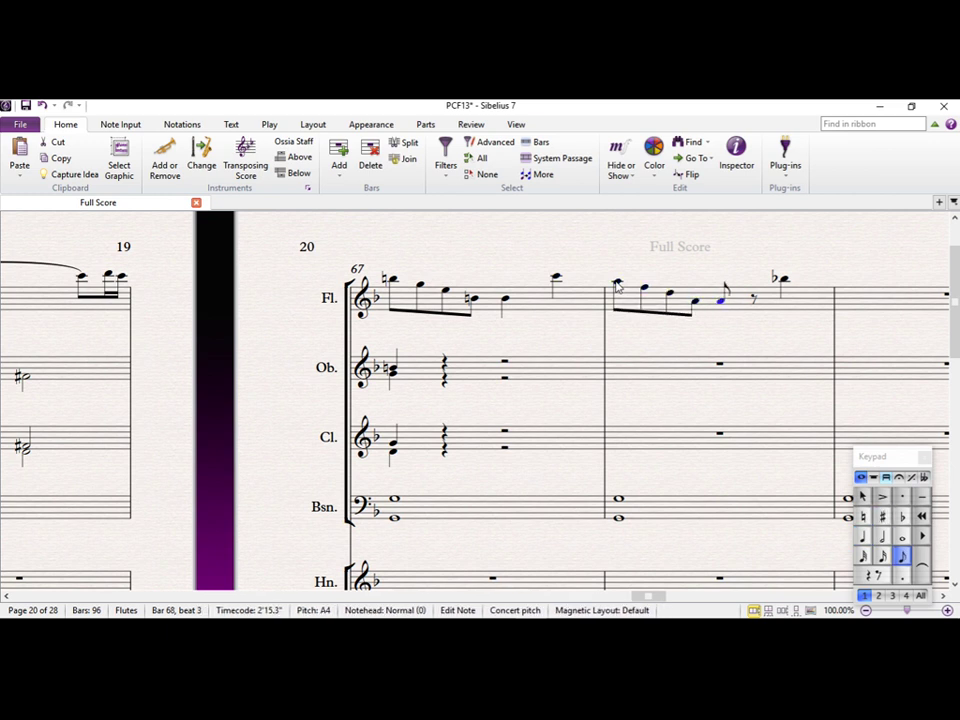
{"action": "left_click", "coordinate": [862, 540]}
{"action": "left_click", "coordinate": [782, 278]}
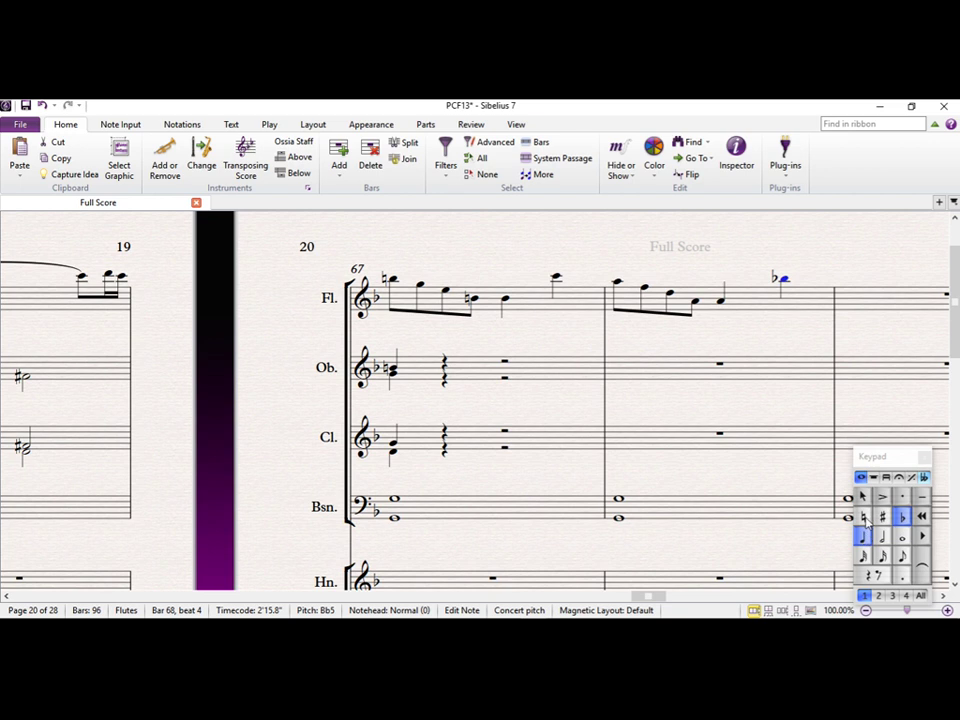
{"action": "left_click", "coordinate": [862, 516]}
Start flute bar 69 with a G5 quarter note.
{"action": "left_click_drag", "start_coordinate": [791, 327], "coordinate": [482, 317]}
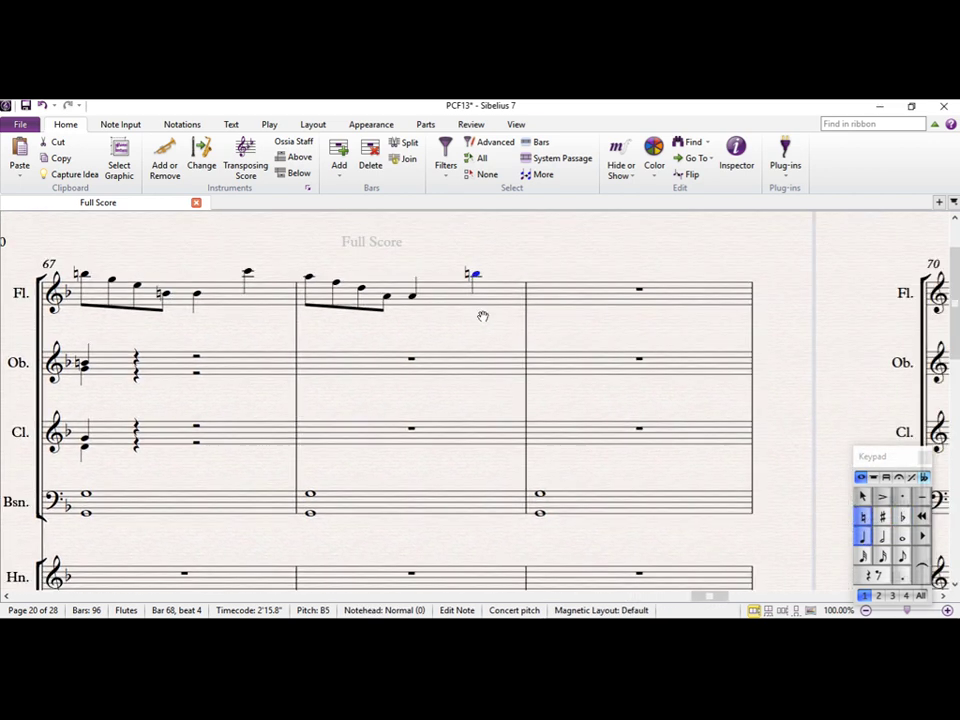
{"action": "left_click", "coordinate": [568, 298]}
{"action": "key", "text": "n"}
{"action": "key", "text": "g"}
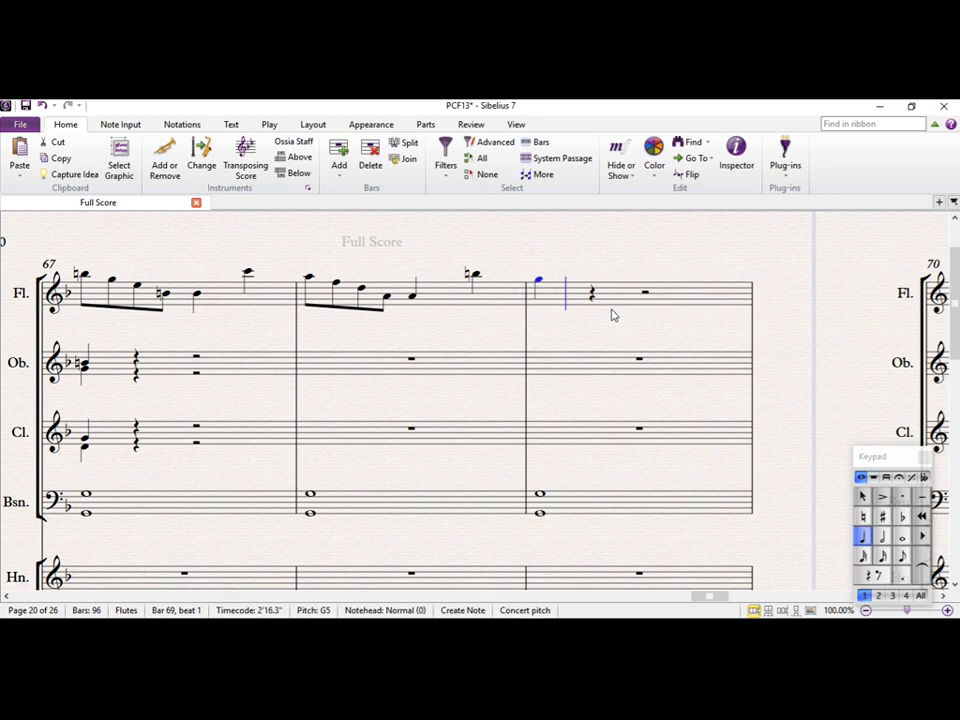
Copy flute bar 68's figure into bar 69.
{"action": "left_click", "coordinate": [453, 297]}
{"action": "key", "text": "ctrl+c"}
{"action": "left_click", "coordinate": [561, 302]}
{"action": "key", "text": "ctrl+v"}
{"action": "key", "text": "Escape"}
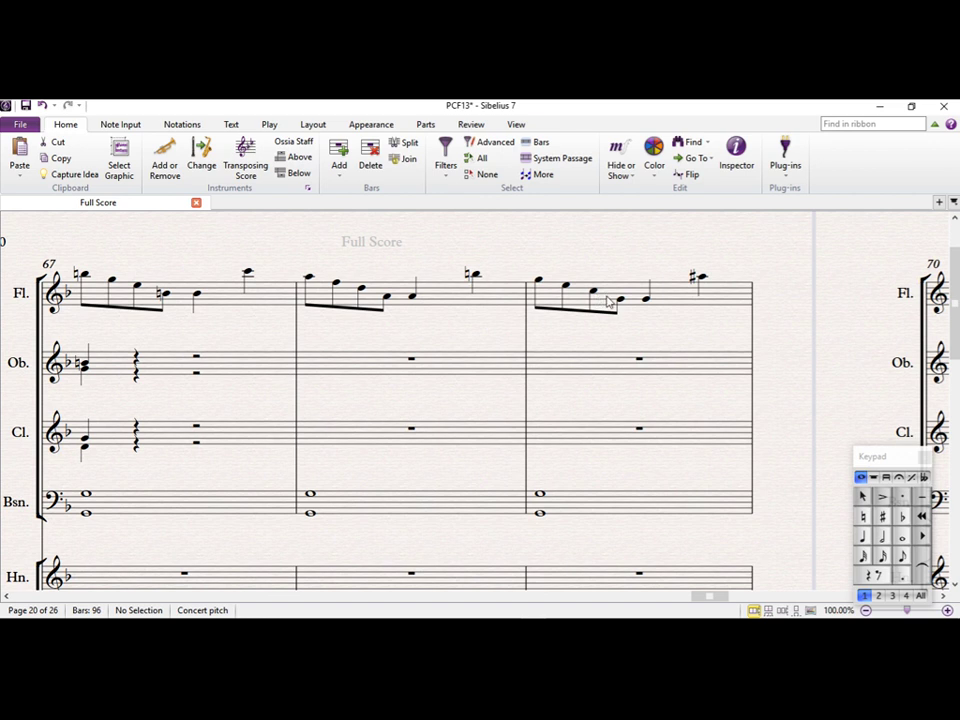
Change bar 69's last flute note to A5.
{"action": "left_click", "coordinate": [620, 301]}
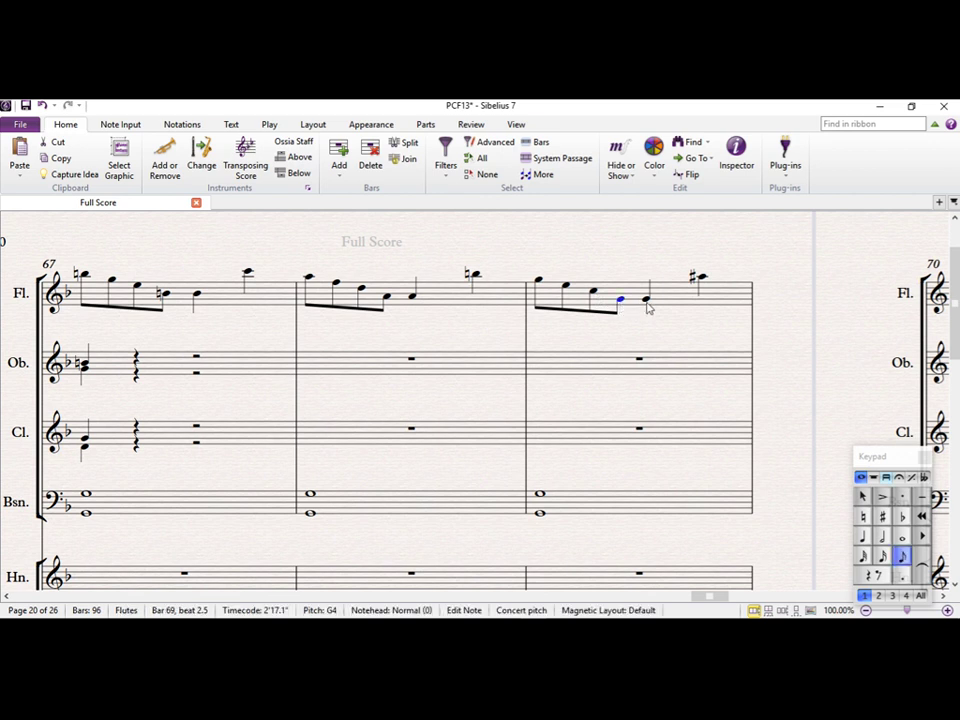
{"action": "left_click", "coordinate": [647, 305]}
{"action": "key", "text": "Right"}
{"action": "key", "text": "Down"}
{"action": "key", "text": "Up"}
{"action": "left_click_drag", "start_coordinate": [671, 257], "coordinate": [420, 271]}
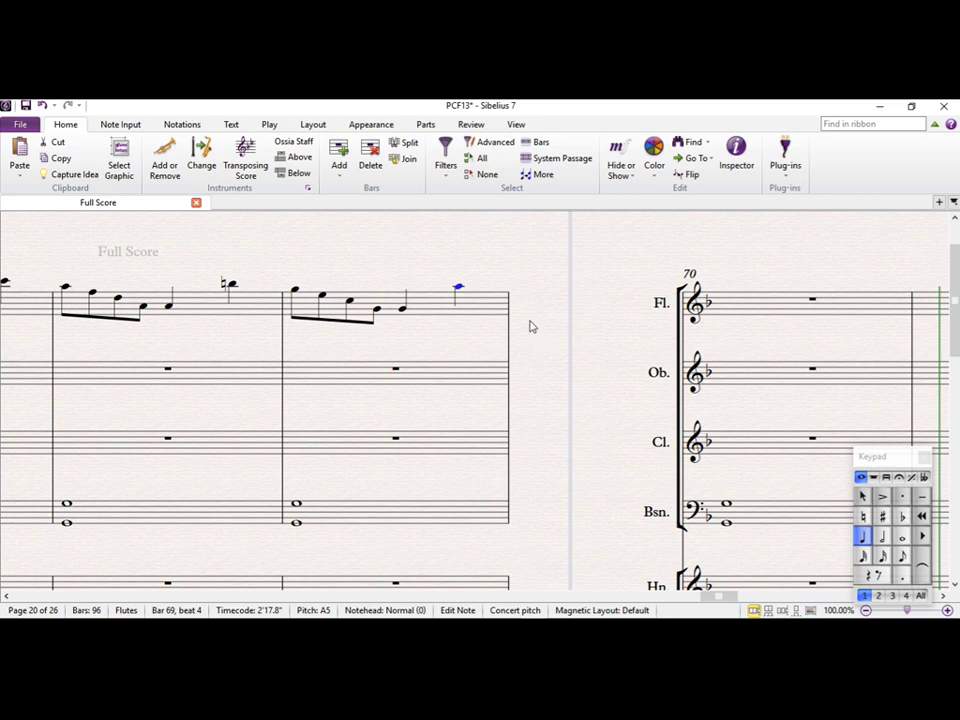
Pan the score to show flute bar 70.
{"action": "left_click_drag", "start_coordinate": [531, 328], "coordinate": [382, 297]}
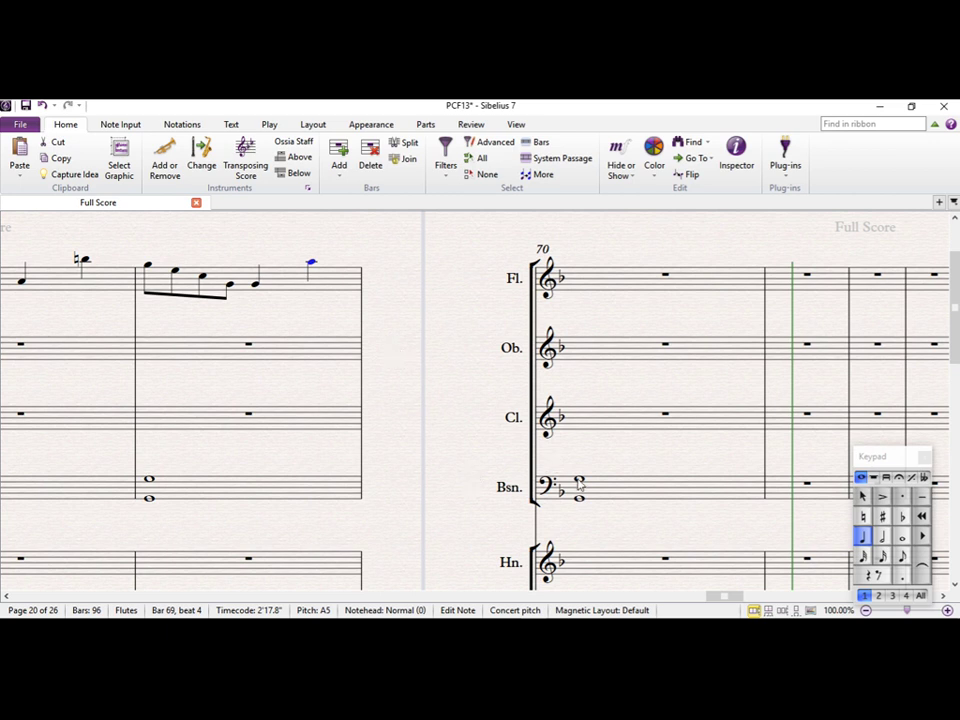
{"action": "left_click_drag", "start_coordinate": [448, 384], "coordinate": [393, 381]}
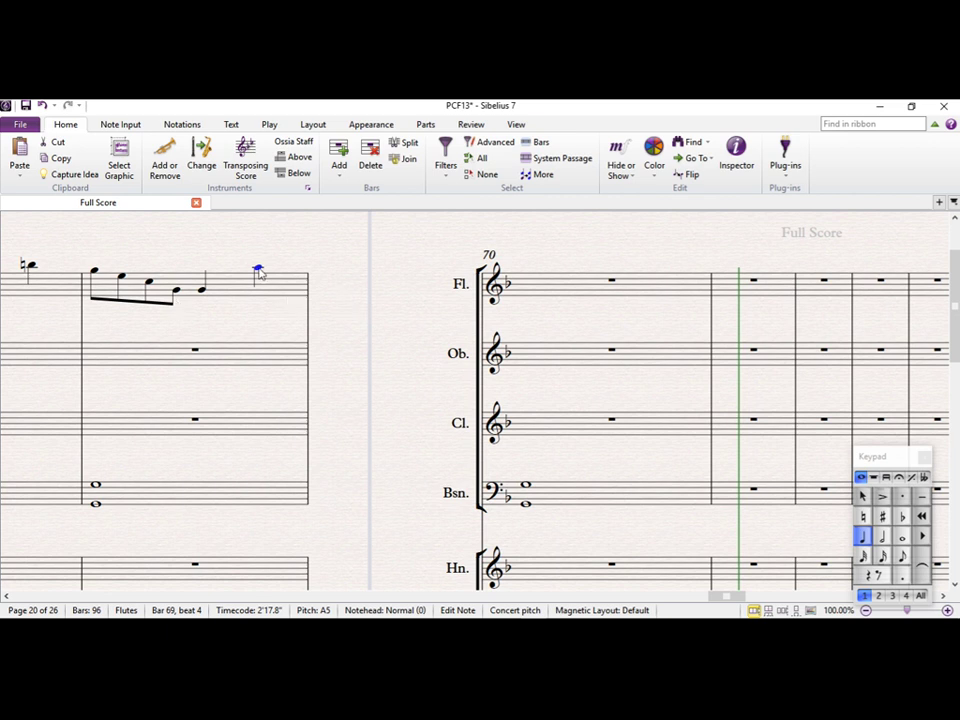
Enter G and F quarter notes at the start of flute bar 70.
{"action": "key", "text": "f"}
{"action": "key", "text": "f"}
{"action": "key", "text": "f"}
{"action": "key", "text": "g"}
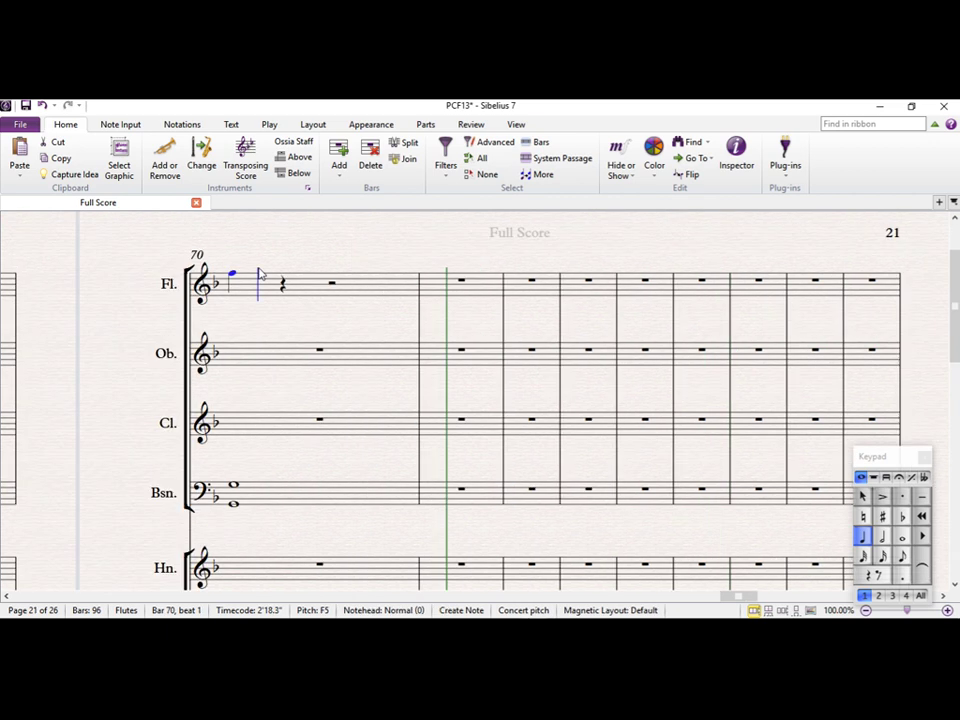
{"action": "key", "text": "f"}
{"action": "key", "text": "Escape"}
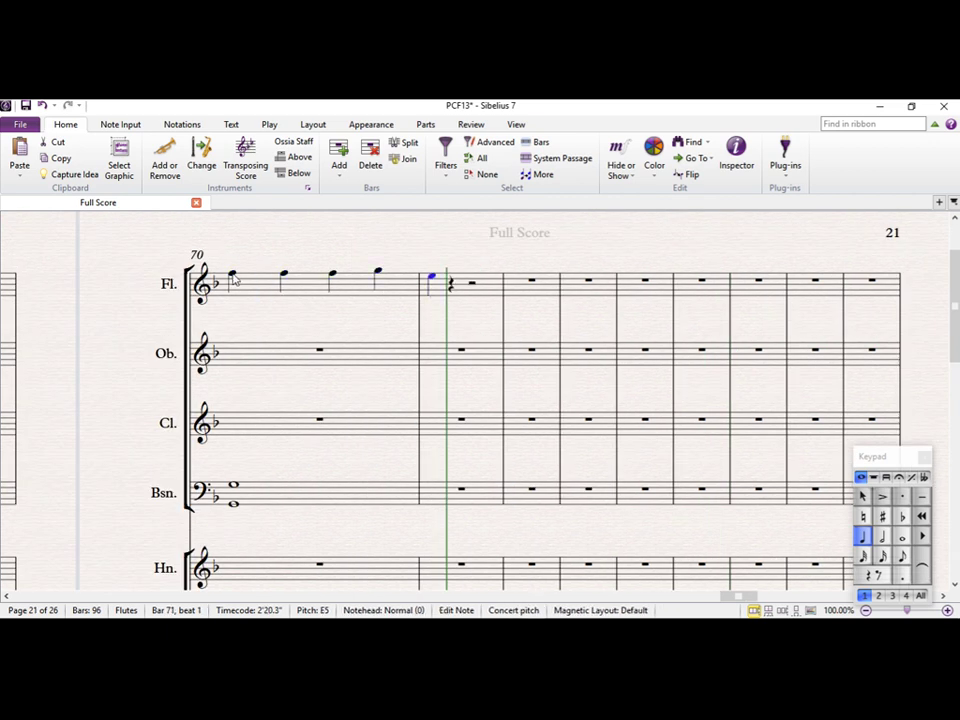
Make bar 70's first flute note a dotted half note.
{"action": "left_click", "coordinate": [232, 275]}
{"action": "key", "text": "5"}
{"action": "left_click", "coordinate": [901, 576]}
{"action": "key", "text": "Escape"}
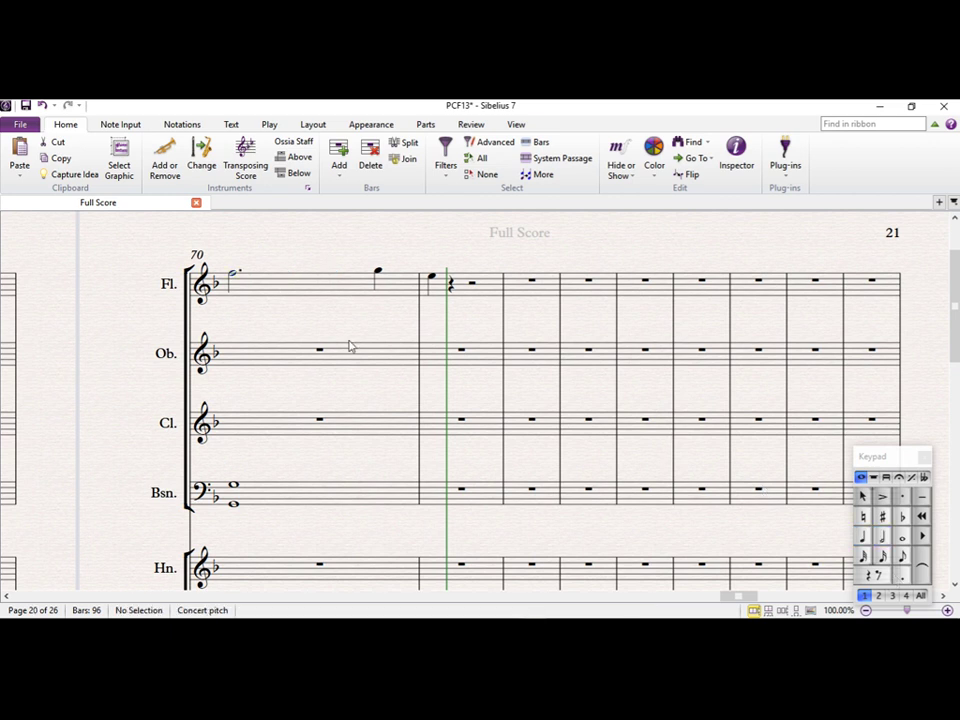
Make bar 69's first flute note a dotted half note too.
{"action": "left_click_drag", "start_coordinate": [349, 346], "coordinate": [574, 338]}
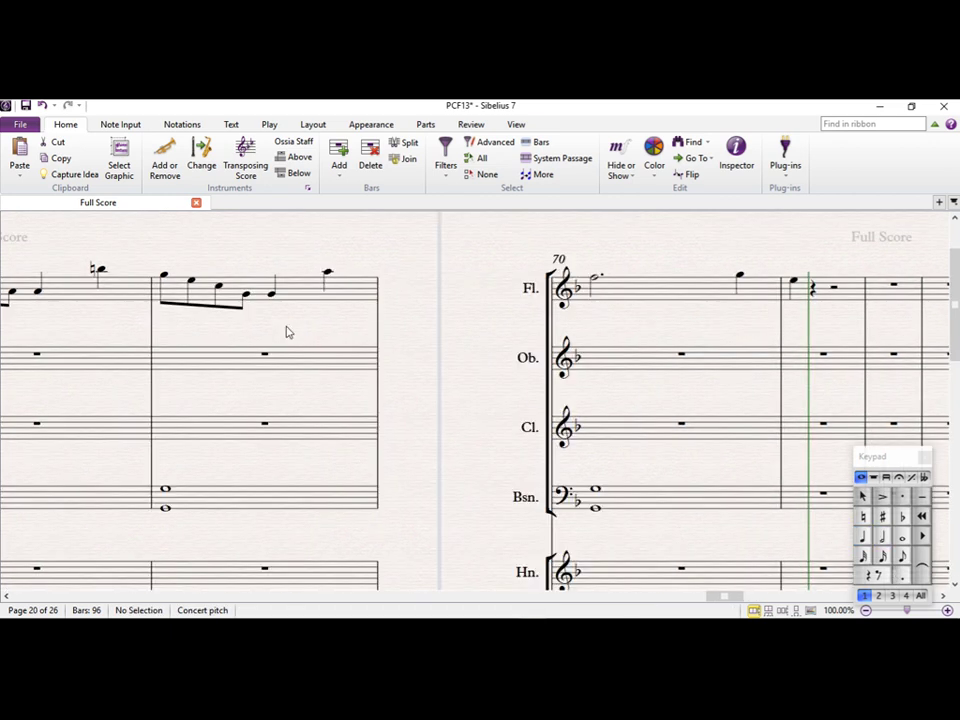
{"action": "left_click", "coordinate": [166, 278]}
{"action": "key", "text": "5"}
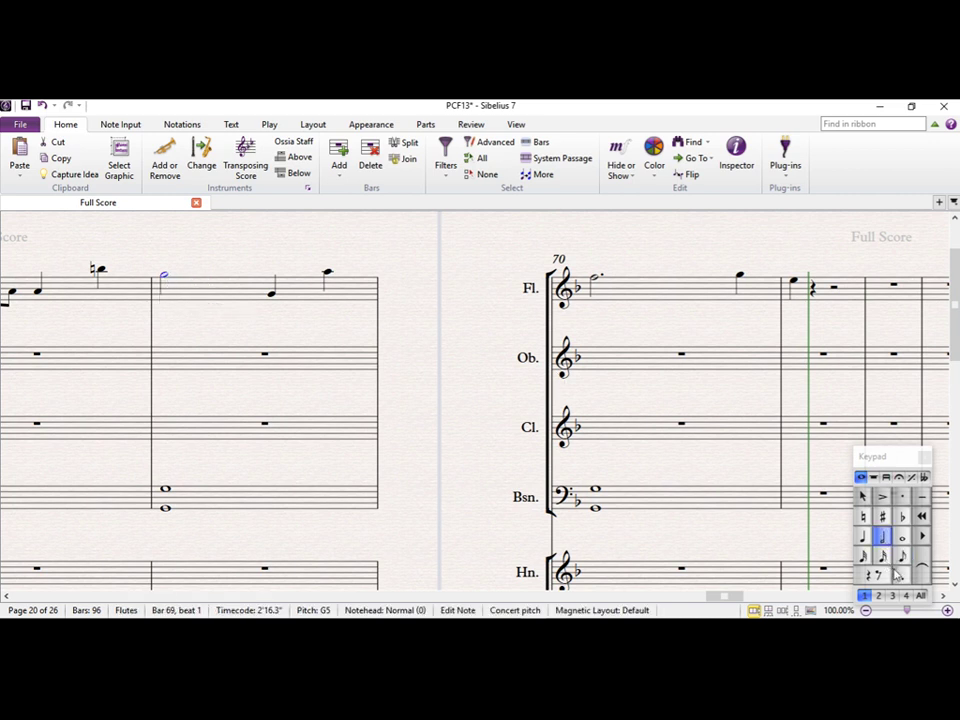
{"action": "left_click", "coordinate": [899, 576]}
{"action": "key", "text": "Escape"}
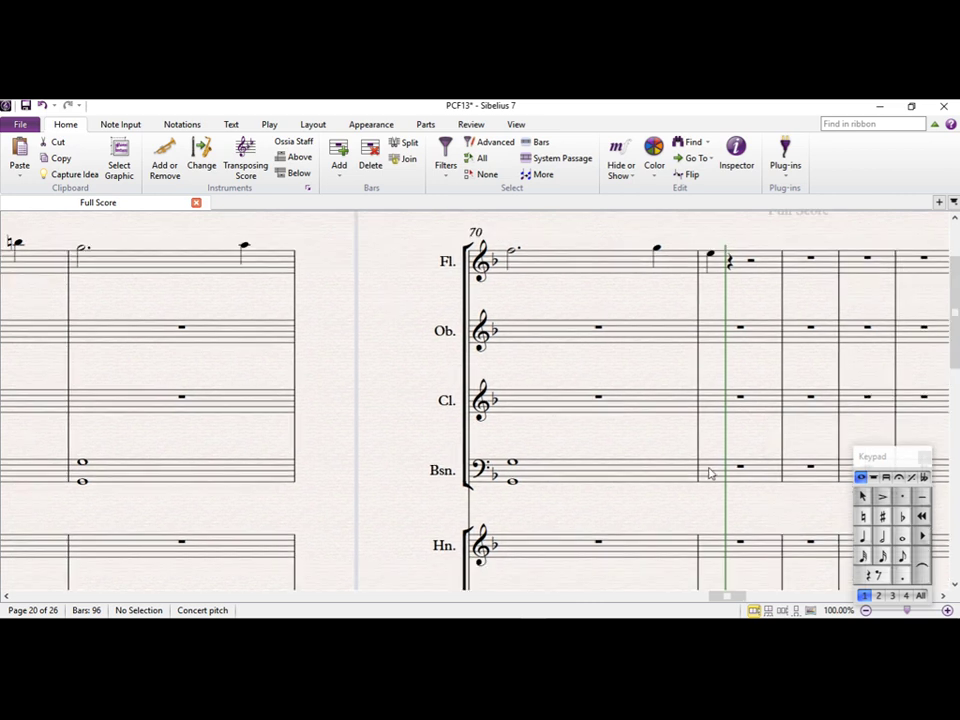
{"action": "left_click_drag", "start_coordinate": [421, 452], "coordinate": [755, 454]}
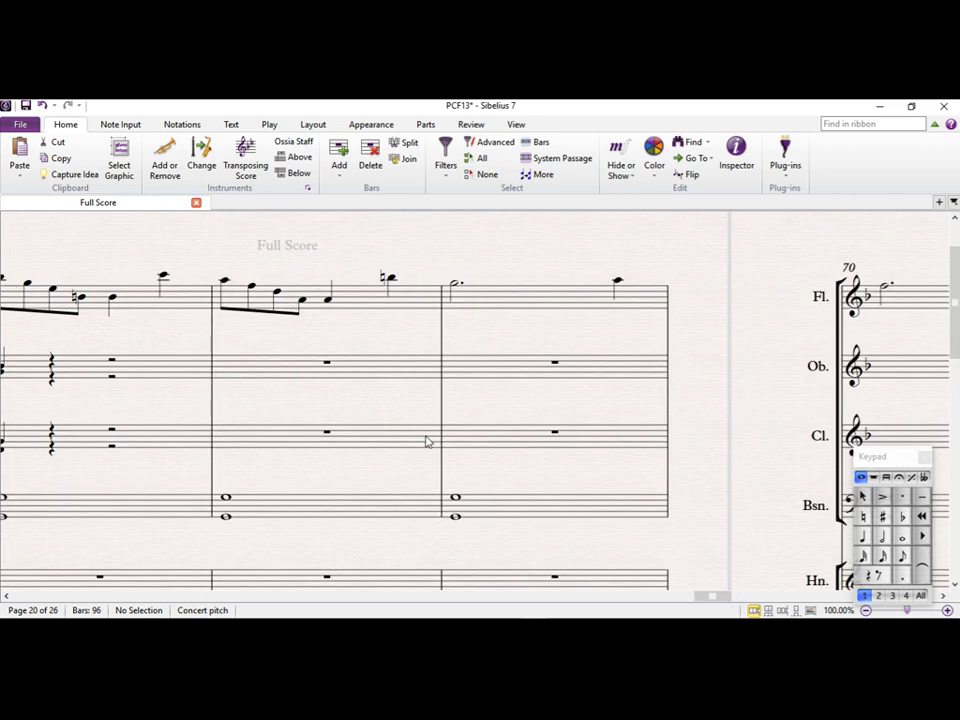
Tie flute bar 68's A4 eighth to the following note.
{"action": "left_click_drag", "start_coordinate": [235, 350], "coordinate": [250, 367]}
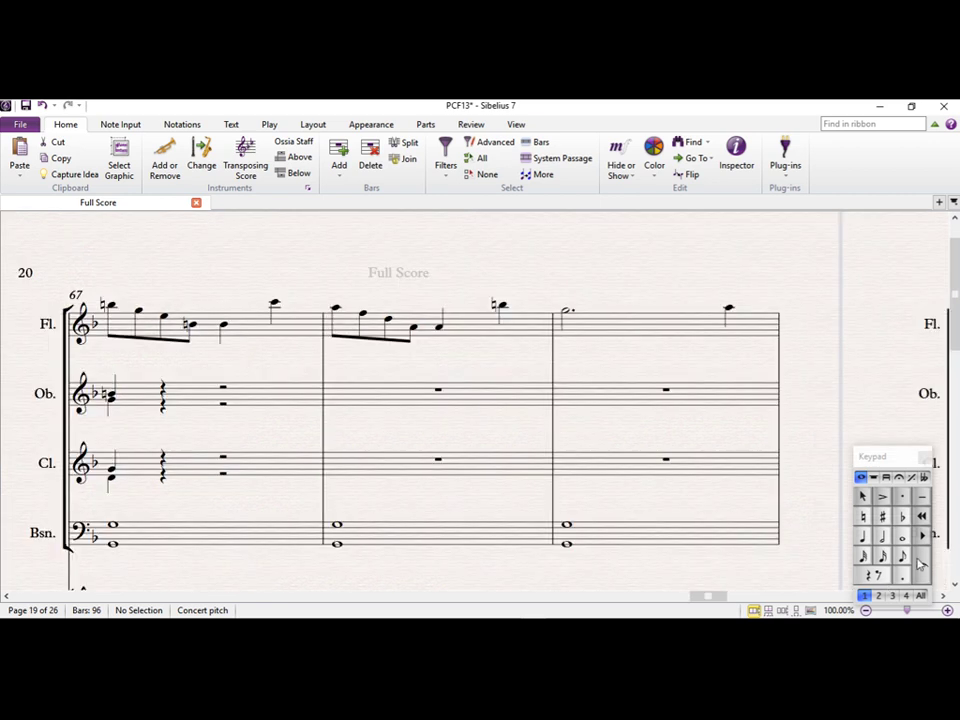
{"action": "left_click", "coordinate": [416, 330]}
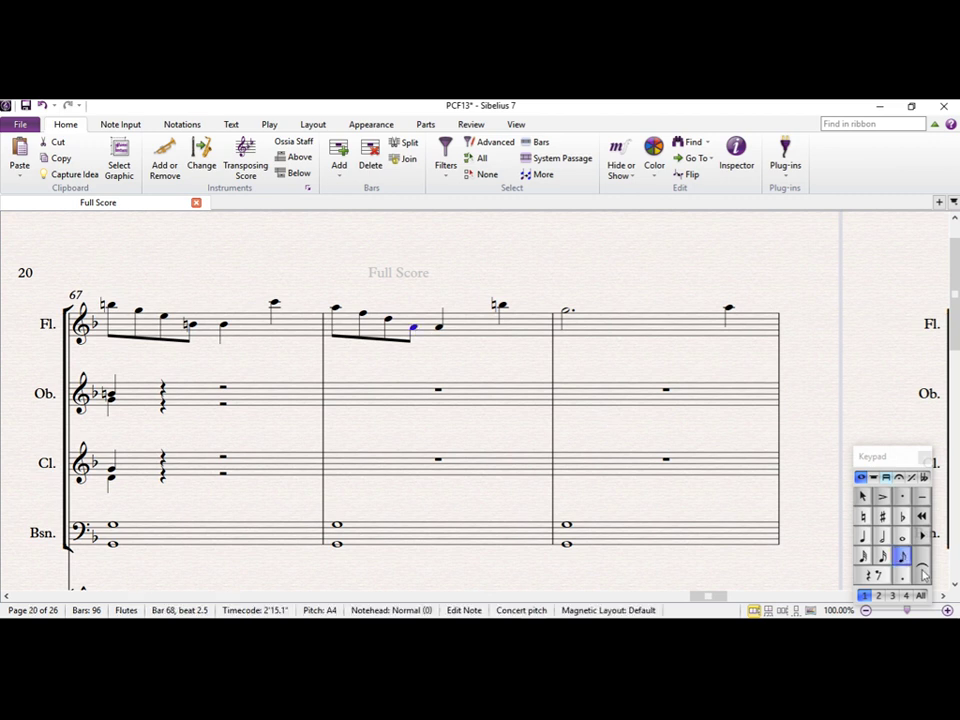
{"action": "left_click", "coordinate": [922, 571]}
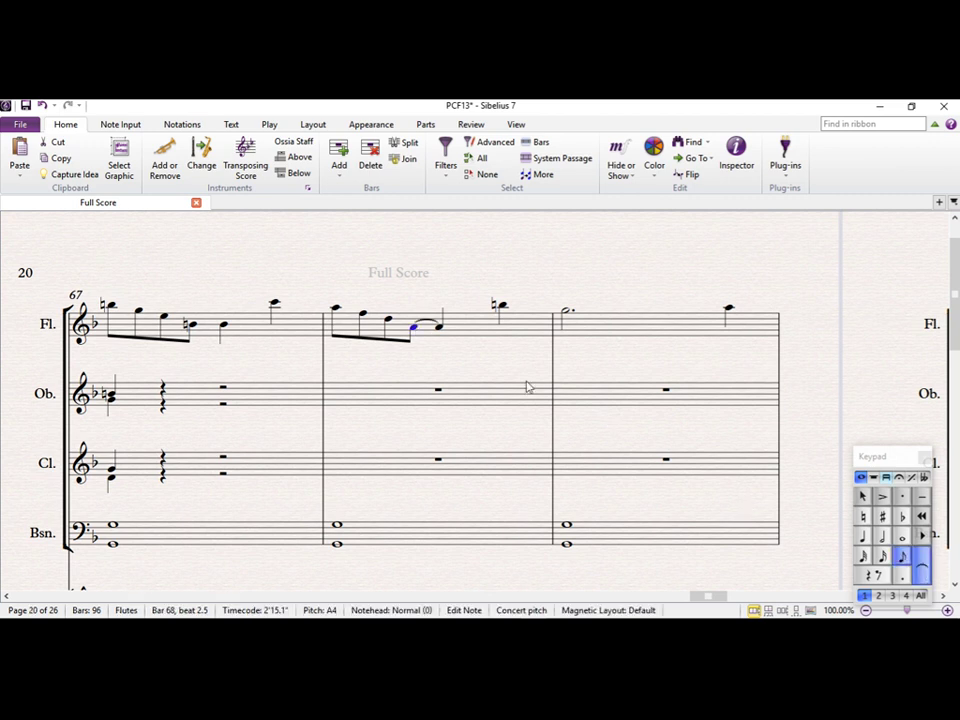
Shorten bar 68's beat-4 B5 to an eighth and fill the rest with A4 sixteenths.
{"action": "left_click", "coordinate": [502, 305]}
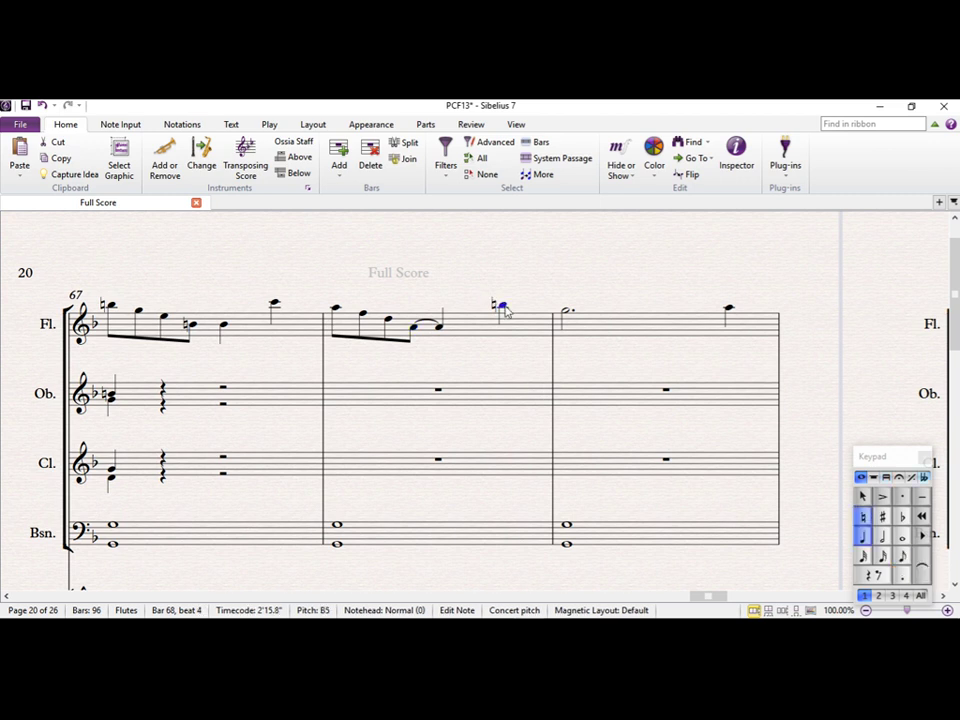
{"action": "left_click_drag", "start_coordinate": [308, 267], "coordinate": [570, 314]}
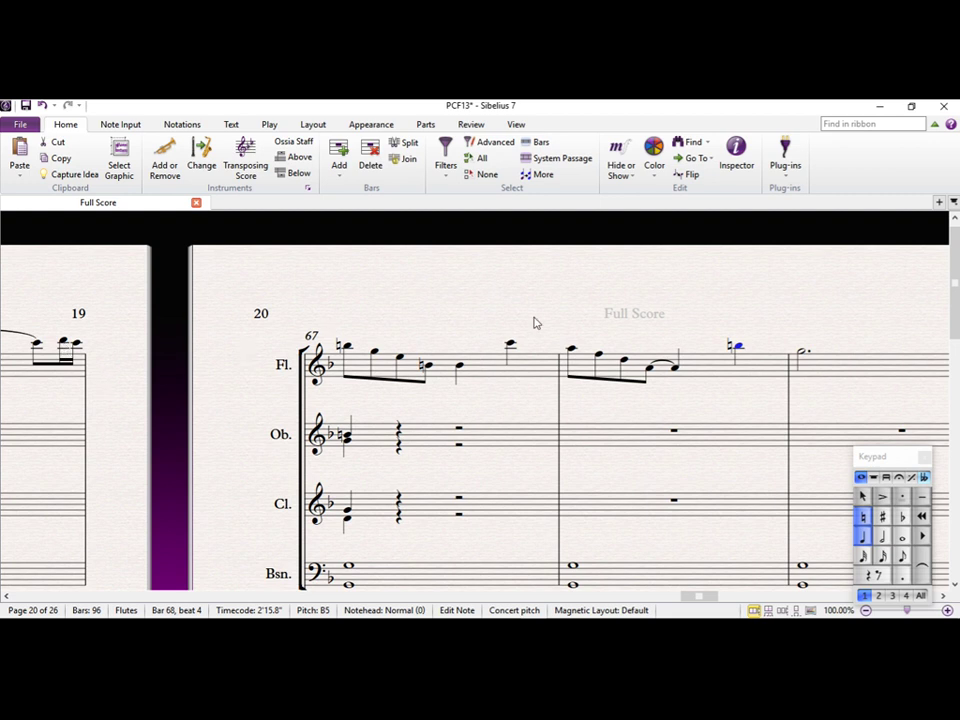
{"action": "left_click", "coordinate": [902, 557]}
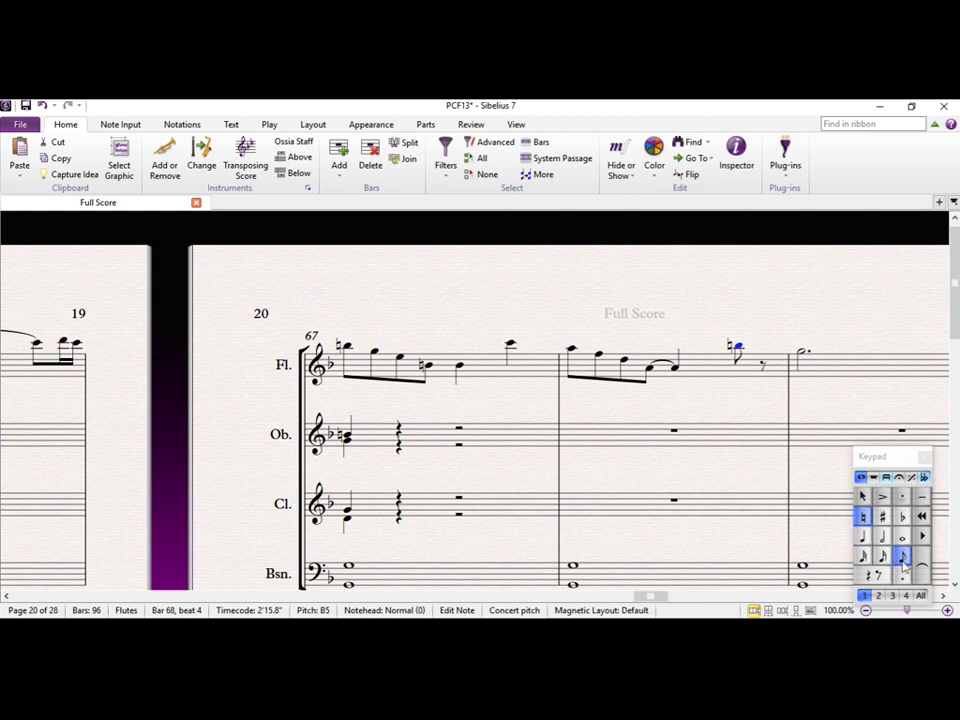
{"action": "key", "text": "Right"}
{"action": "left_click", "coordinate": [884, 558]}
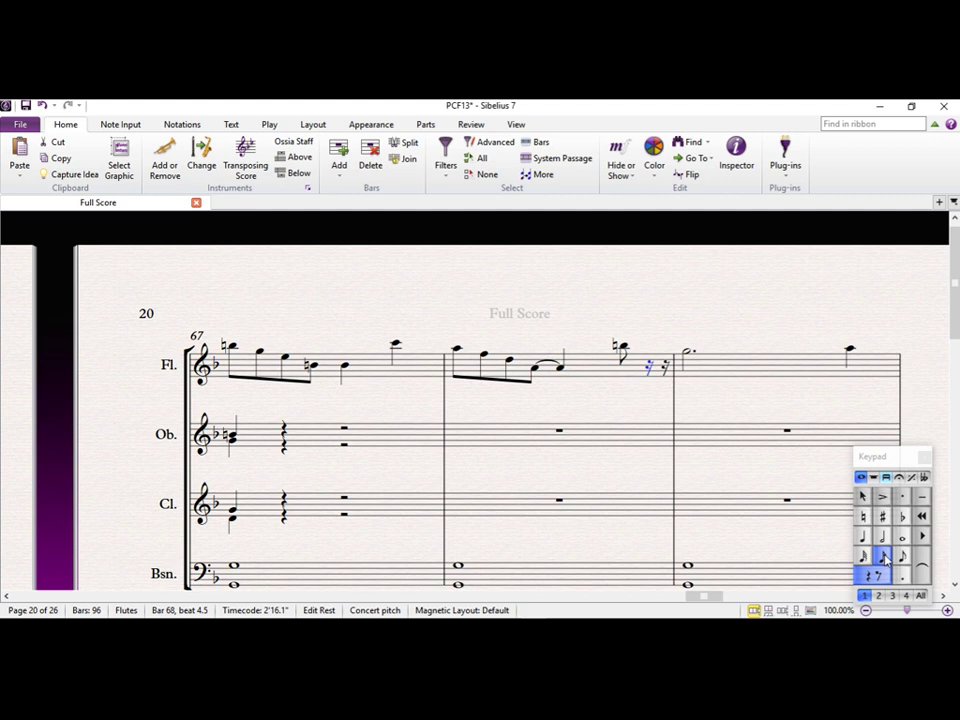
{"action": "key", "text": "a"}
Tie the beat-3 A4 to the sixteenth-note A4.
{"action": "key", "text": "Left"}
{"action": "left_click", "coordinate": [922, 566]}
{"action": "left_click_drag", "start_coordinate": [446, 296], "coordinate": [530, 303]}
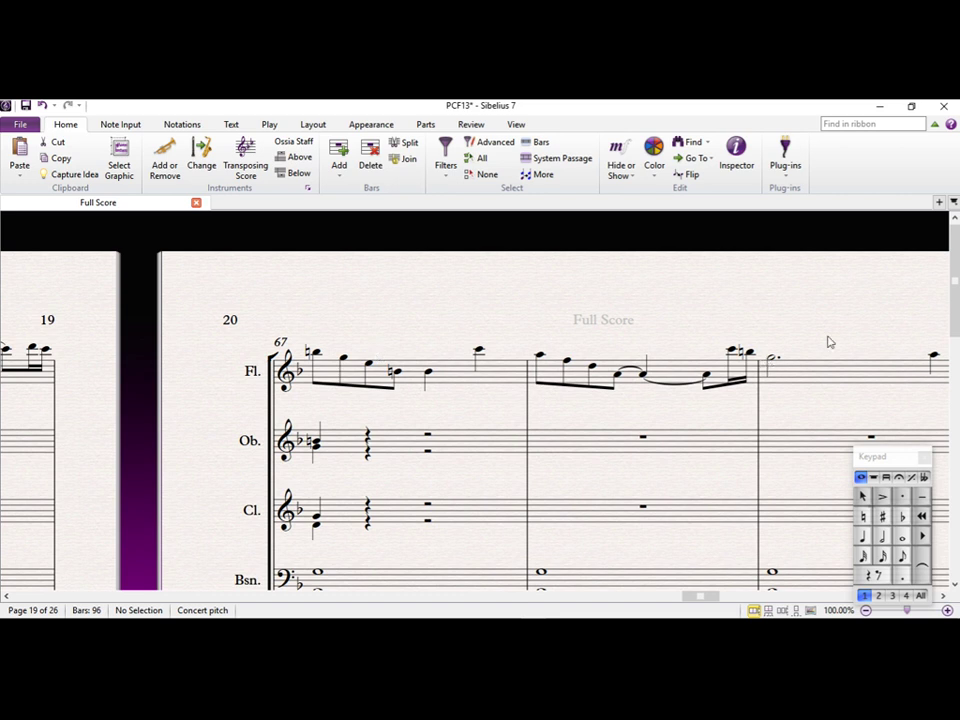
{"action": "left_click_drag", "start_coordinate": [828, 342], "coordinate": [276, 334]}
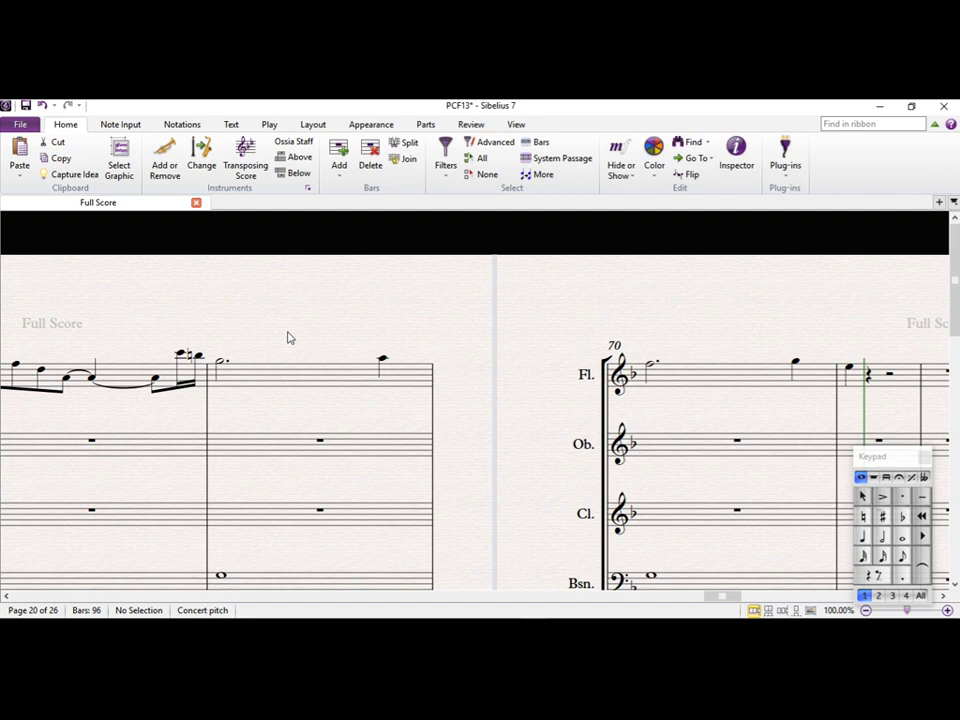
{"action": "left_click_drag", "start_coordinate": [287, 337], "coordinate": [690, 290]}
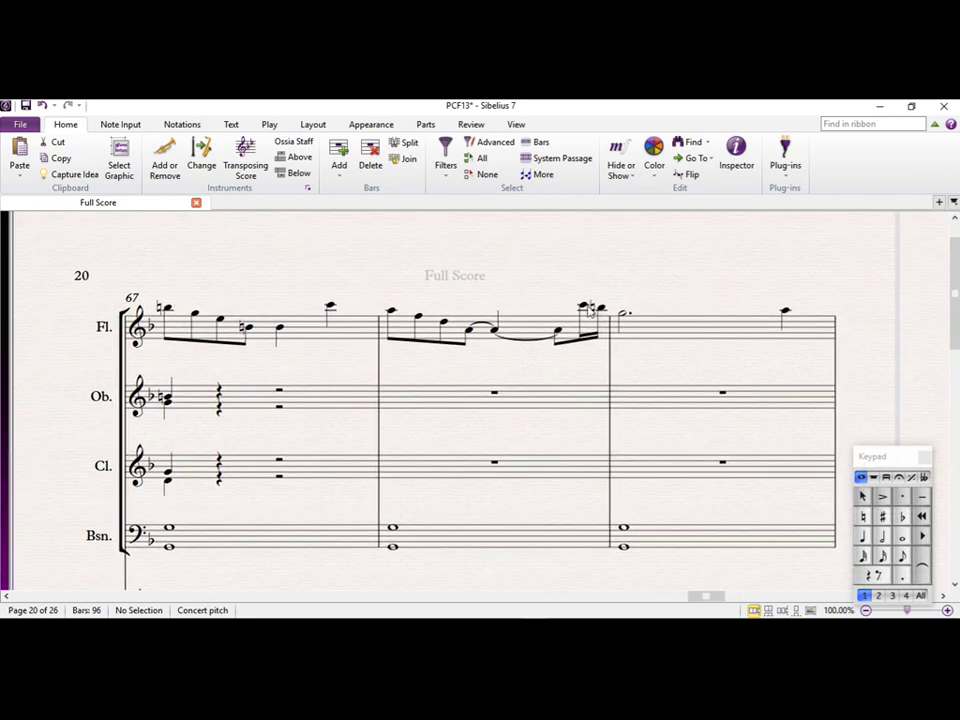
Lower the C6 at the end of flute bar 68 to a B natural.
{"action": "left_click", "coordinate": [585, 306]}
{"action": "key", "text": "Down"}
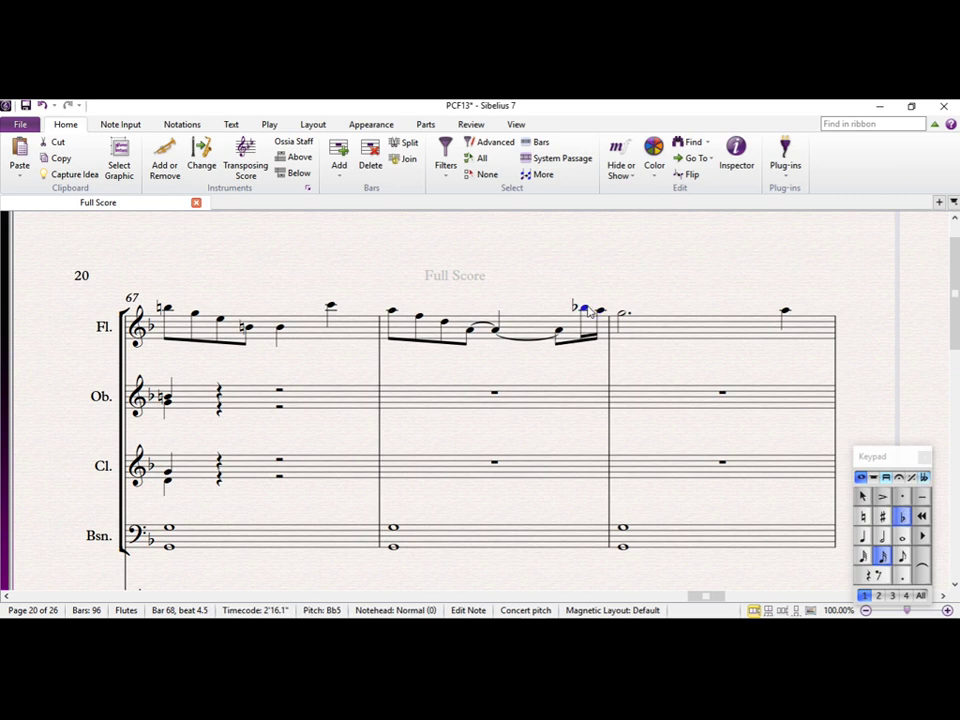
{"action": "key", "text": "7"}
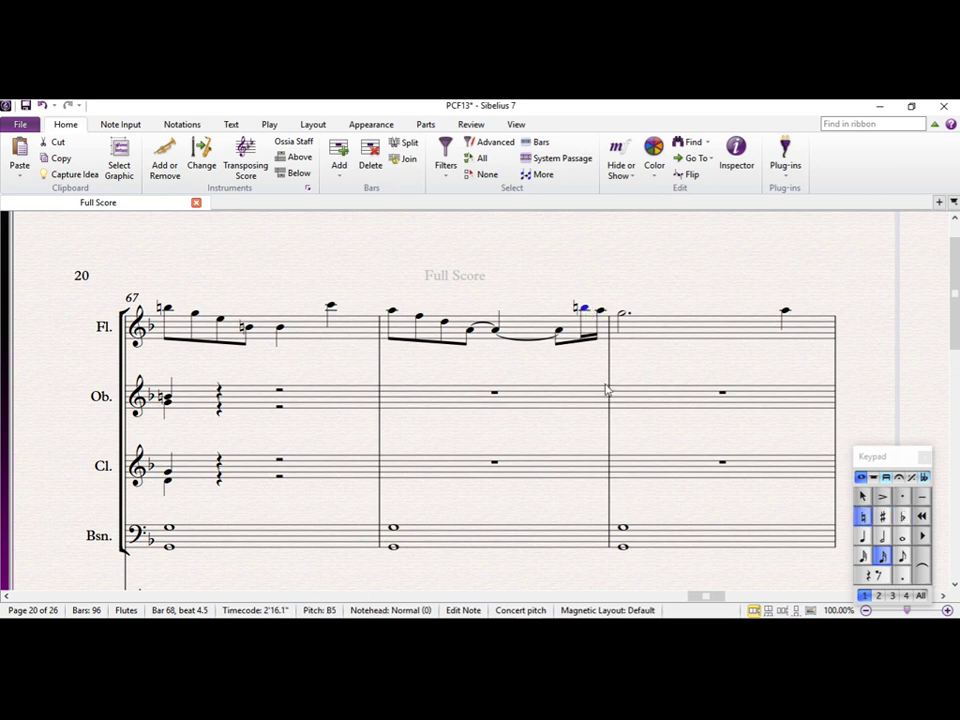
{"action": "scroll", "coordinate": [274, 246], "scroll_direction": "down", "scroll_amount": 3}
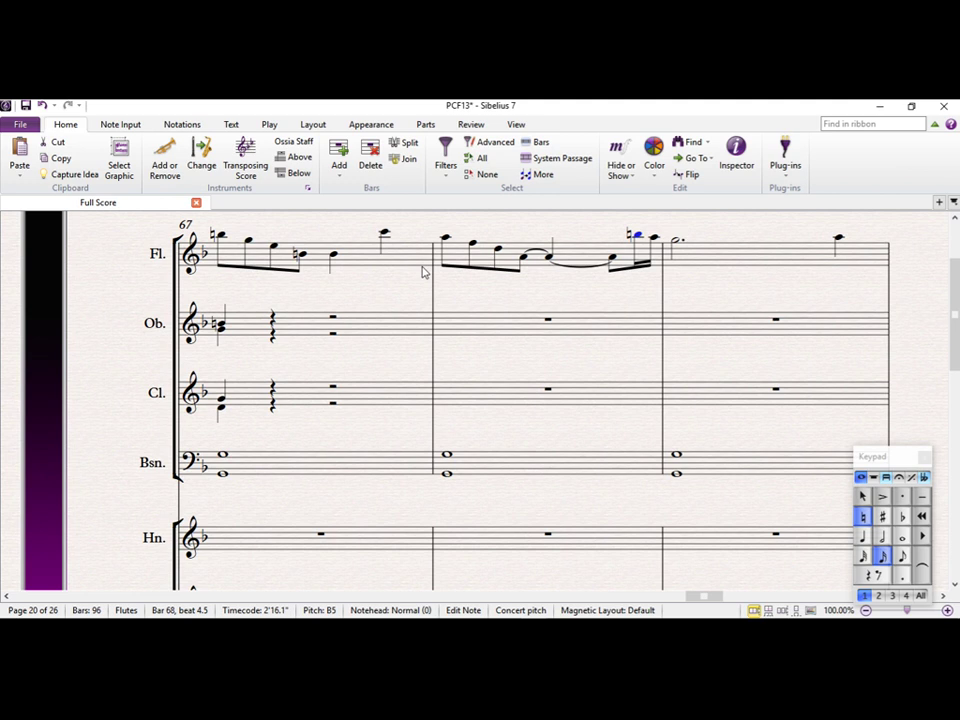
Tie bar 67's B natural flute eighth to the following quarter.
{"action": "left_click", "coordinate": [219, 324]}
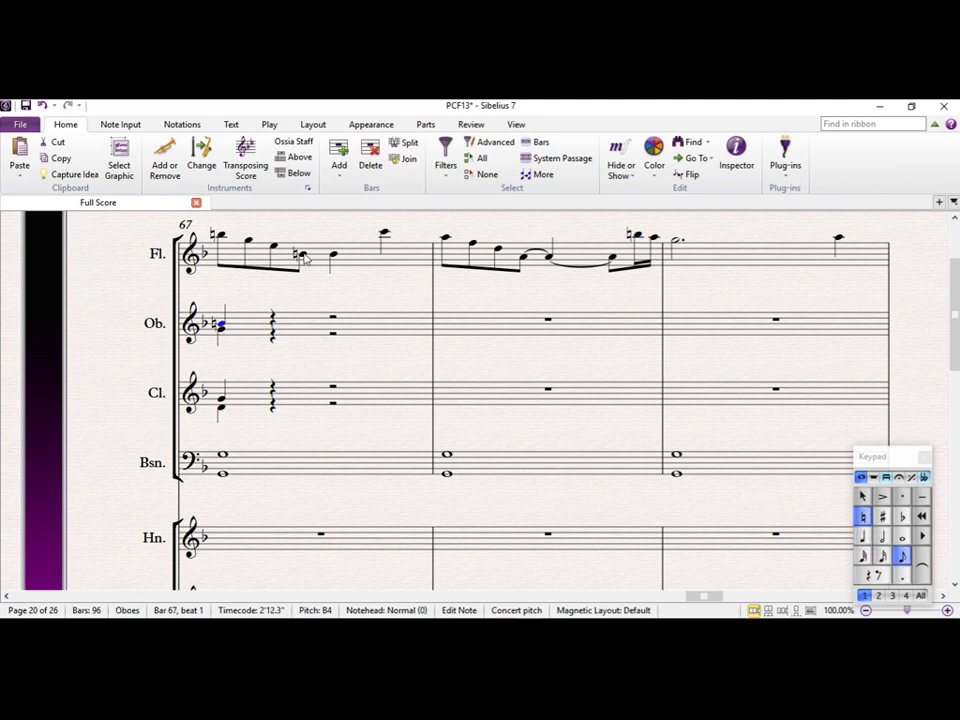
{"action": "left_click", "coordinate": [302, 255]}
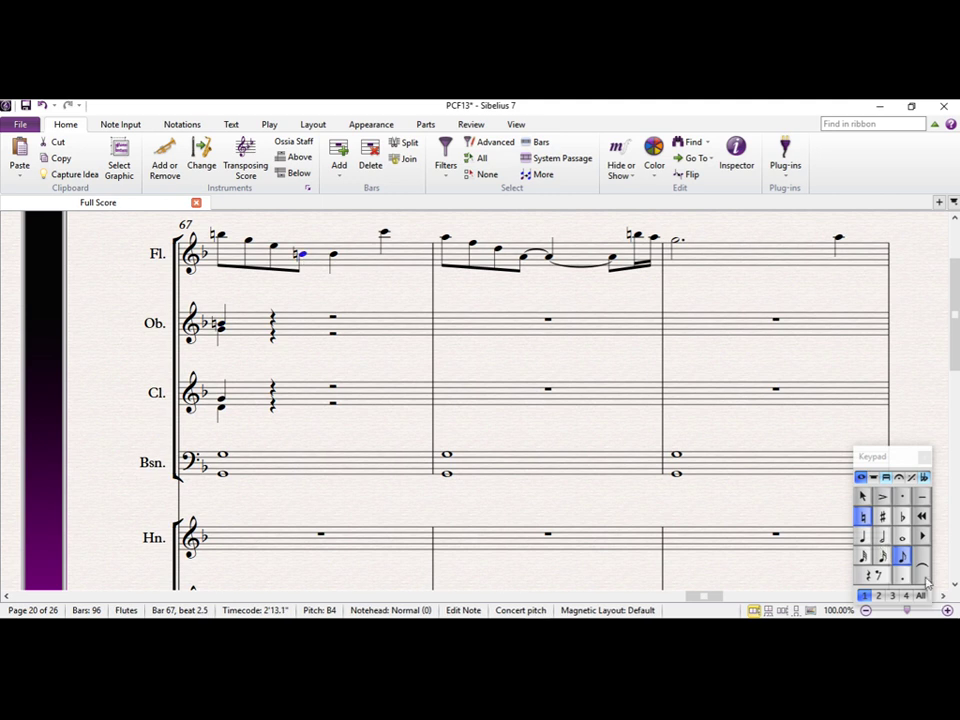
{"action": "left_click", "coordinate": [924, 577]}
{"action": "key", "text": "Escape"}
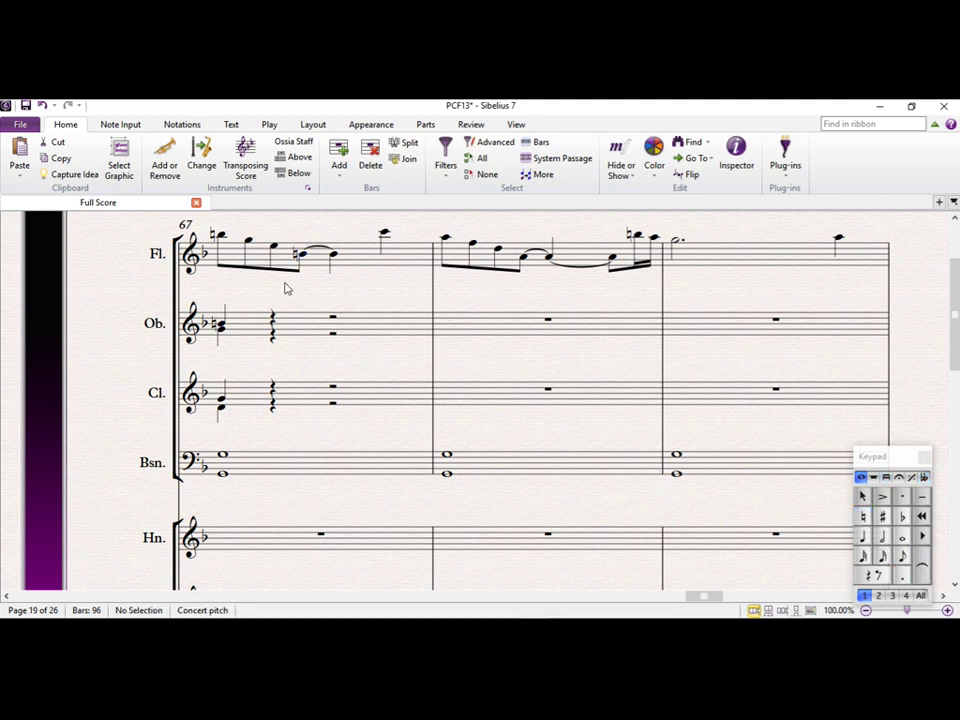
{"action": "left_click", "coordinate": [302, 256]}
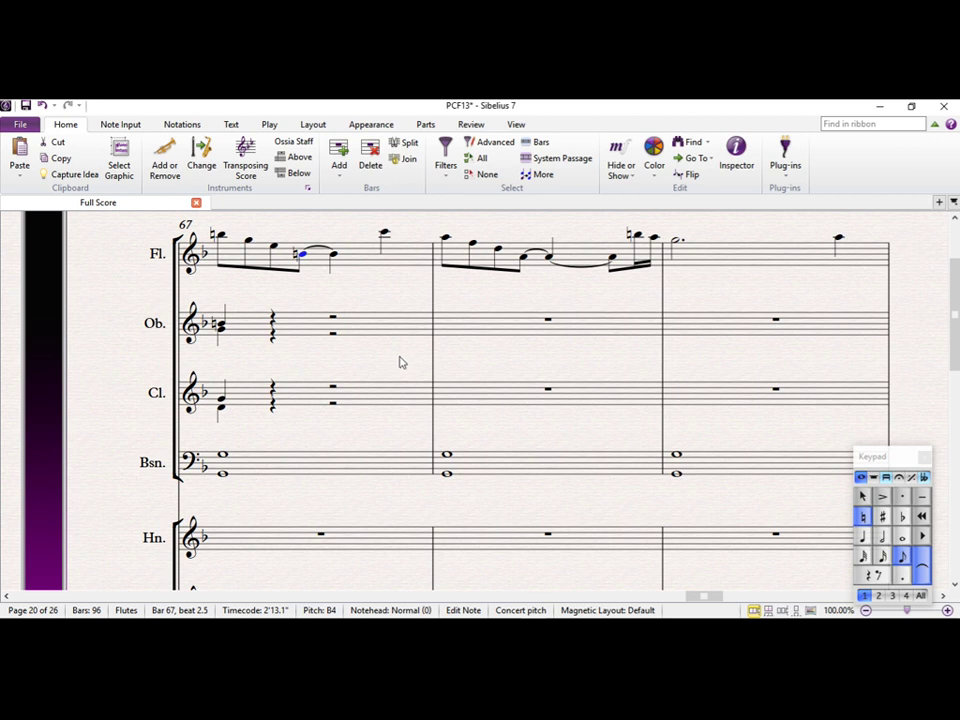
{"action": "scroll", "coordinate": [398, 362], "scroll_direction": "right", "scroll_amount": 3}
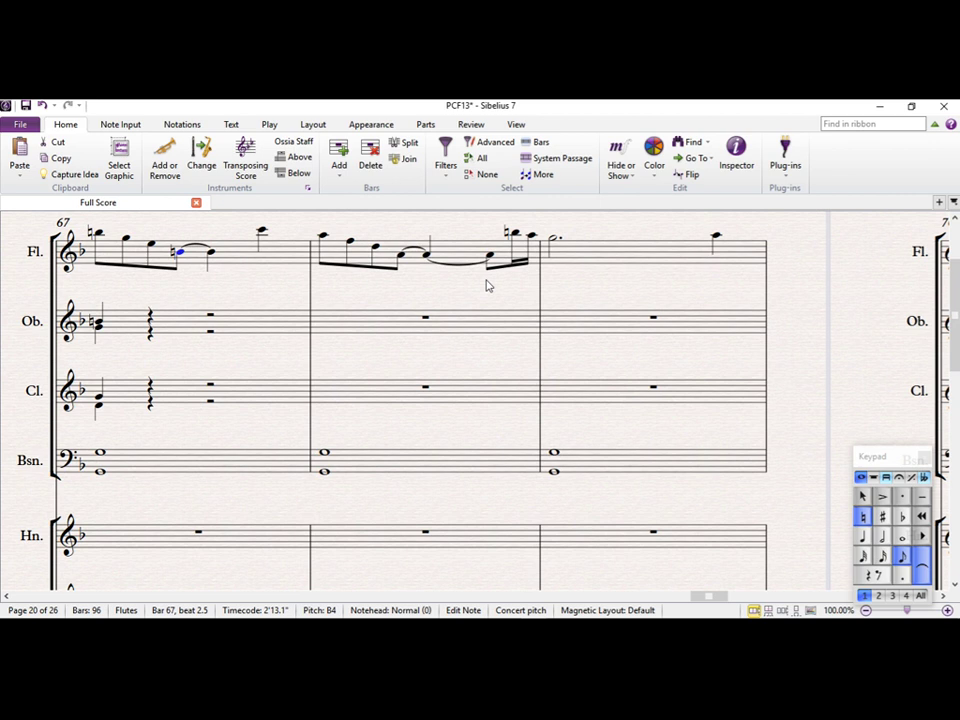
Play back the score from the clarinet note in bar 67, then stop.
{"action": "left_click_drag", "start_coordinate": [606, 358], "coordinate": [664, 337]}
{"action": "left_click", "coordinate": [179, 374]}
{"action": "key", "text": "p"}
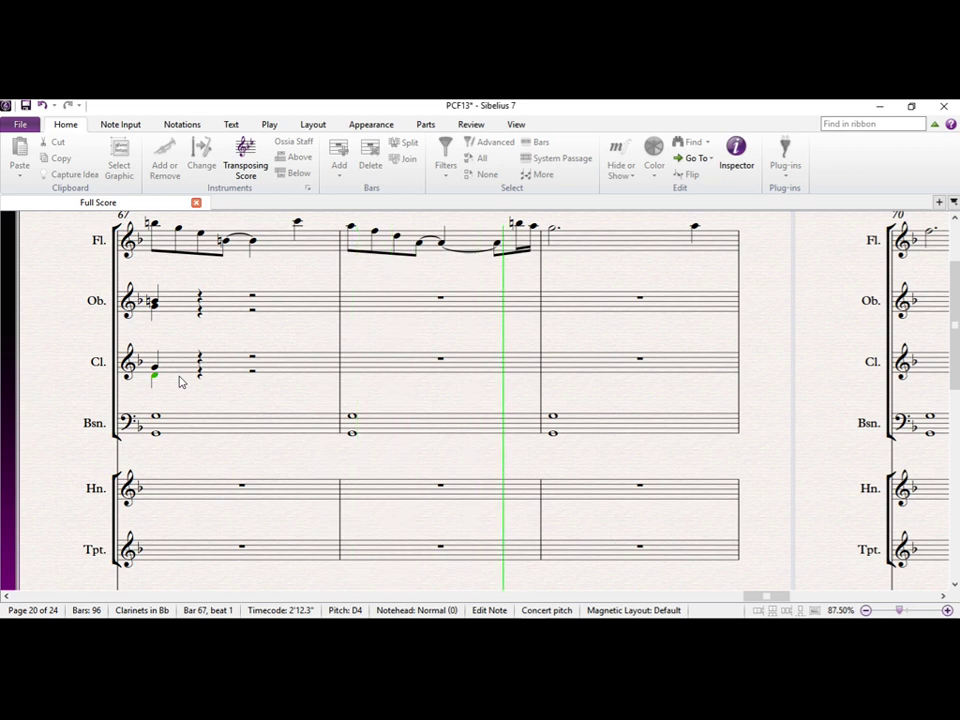
{"action": "key", "text": "space"}
Return the view to bars 67–69 and the horn staff.
{"action": "scroll", "coordinate": [180, 382], "scroll_direction": "up", "scroll_amount": 1, "text": "ctrl"}
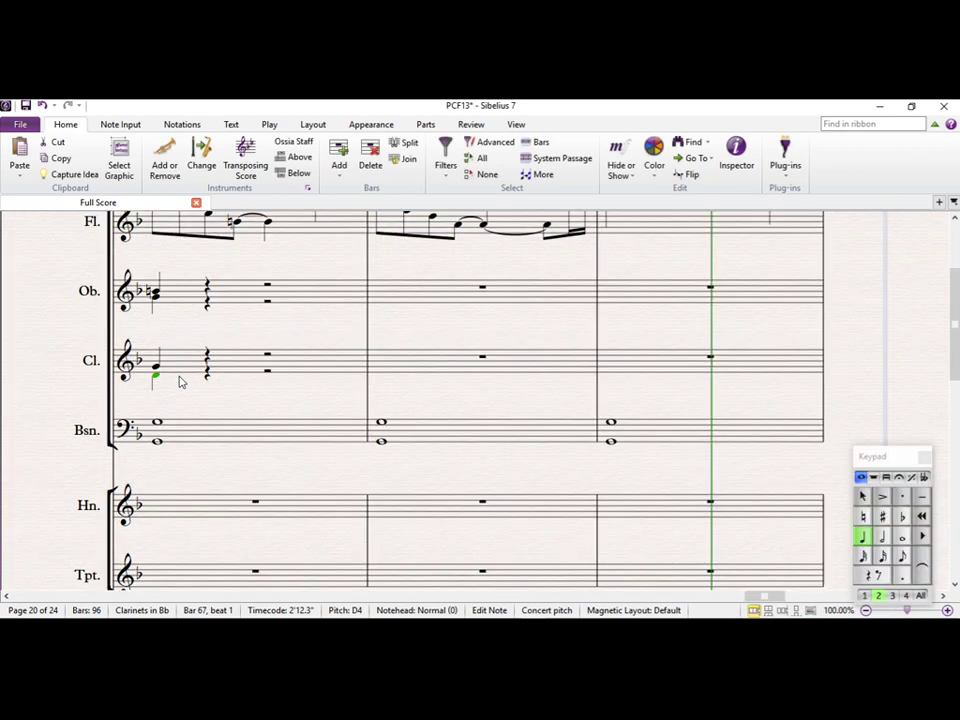
{"action": "left_click_drag", "start_coordinate": [221, 259], "coordinate": [222, 349]}
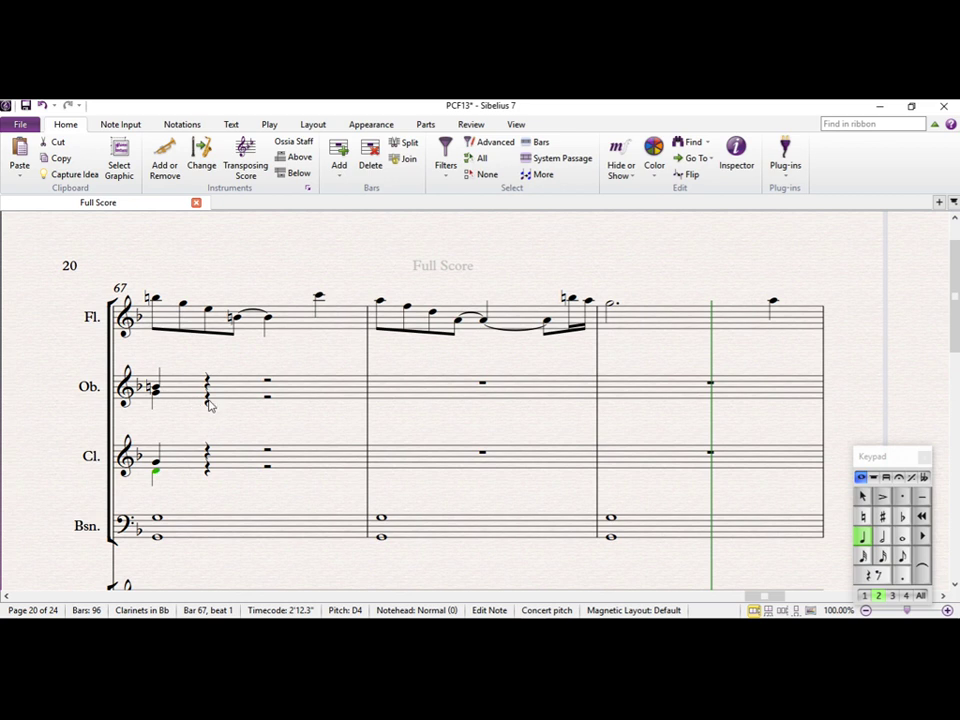
{"action": "left_click_drag", "start_coordinate": [292, 428], "coordinate": [284, 383]}
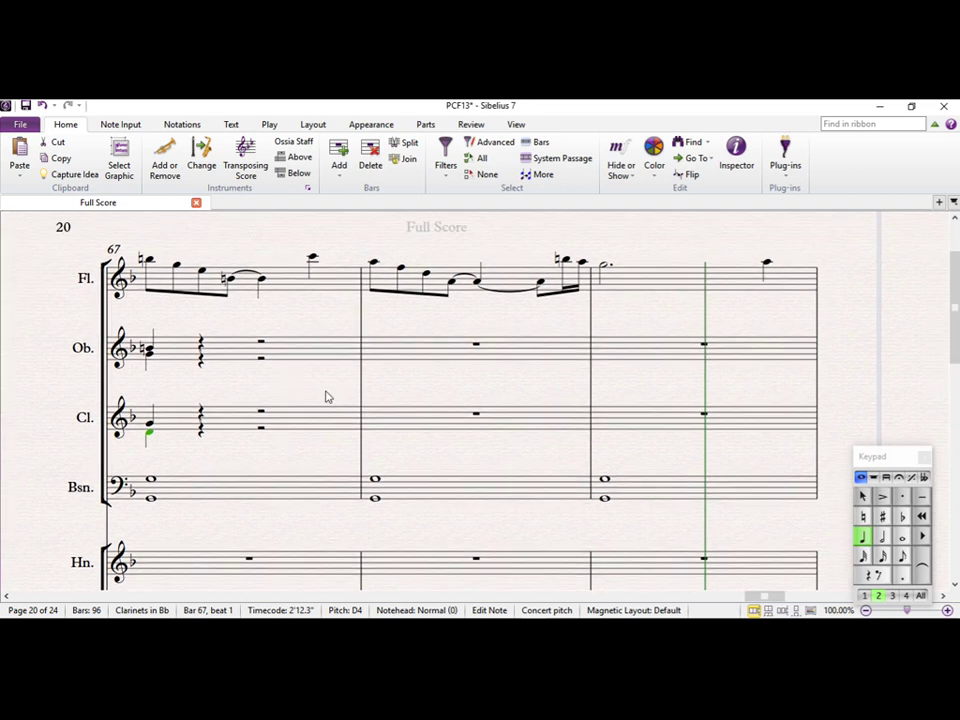
{"action": "mouse_move", "coordinate": [507, 625]}
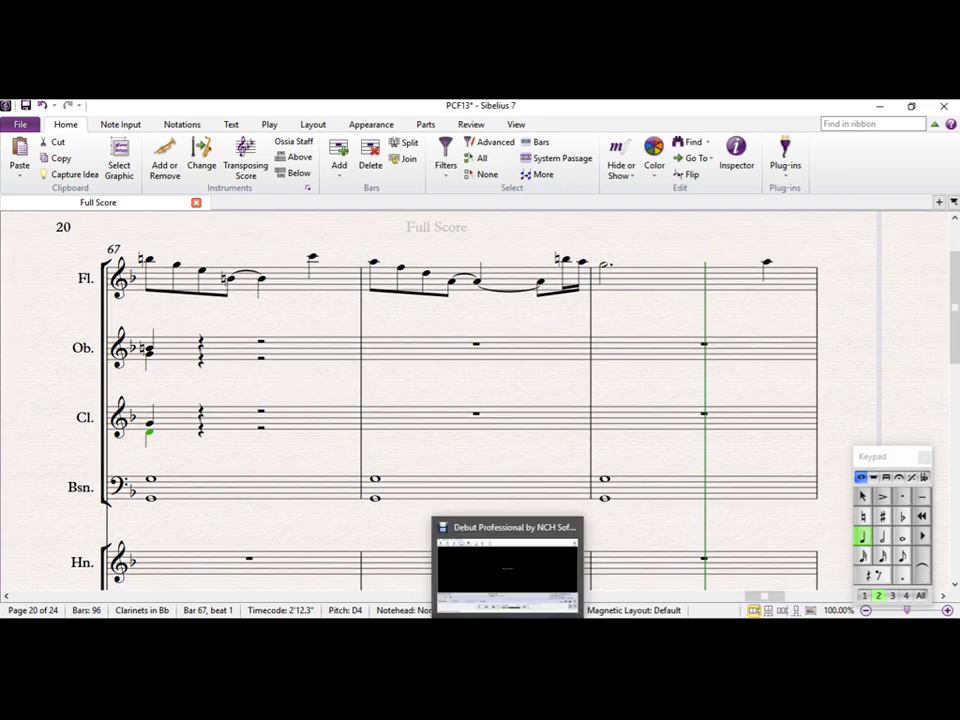